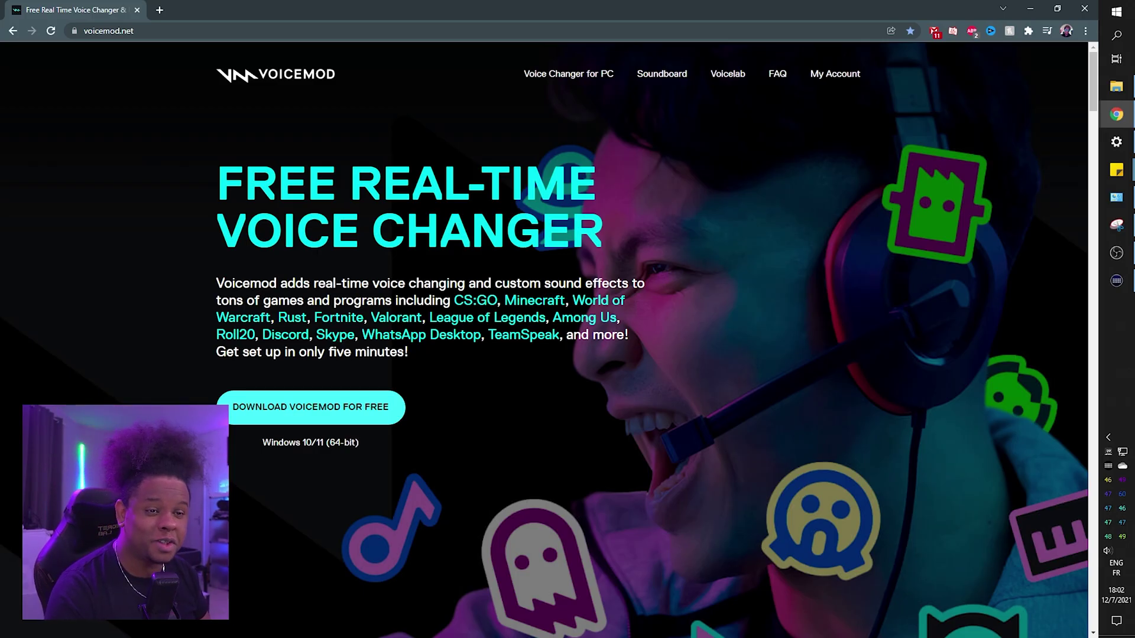
Scroll down the voicemod.net homepage before getting the Voicemod app running
scroll(514, 317, down, 3)
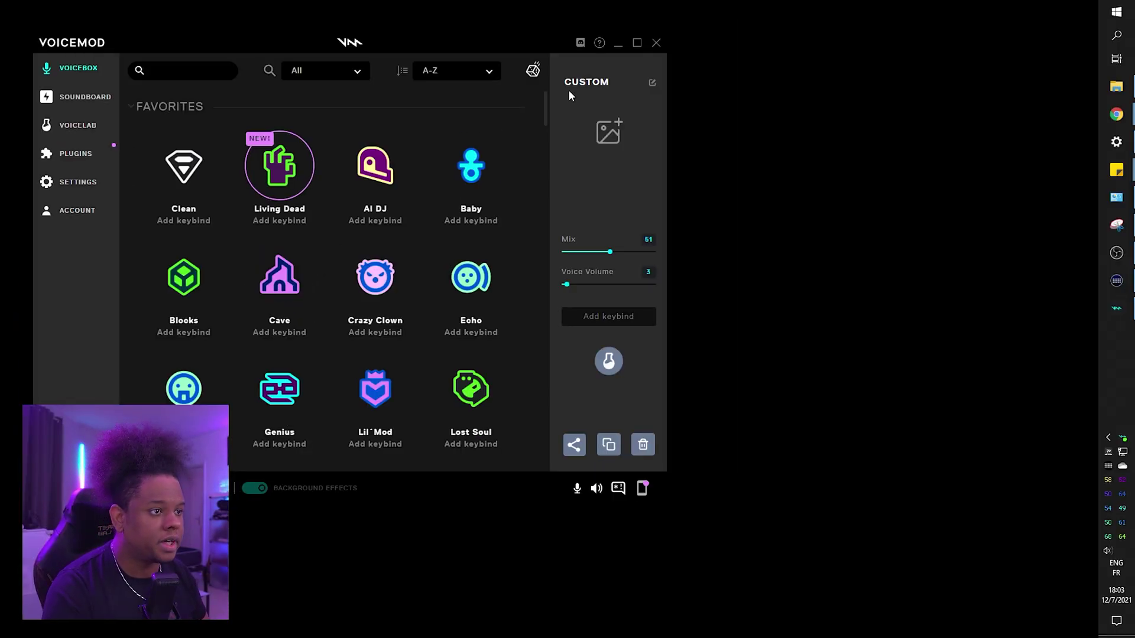
Maximize Voicemod, then search 'e voice recorder' and make a quick online test recording
click(640, 43)
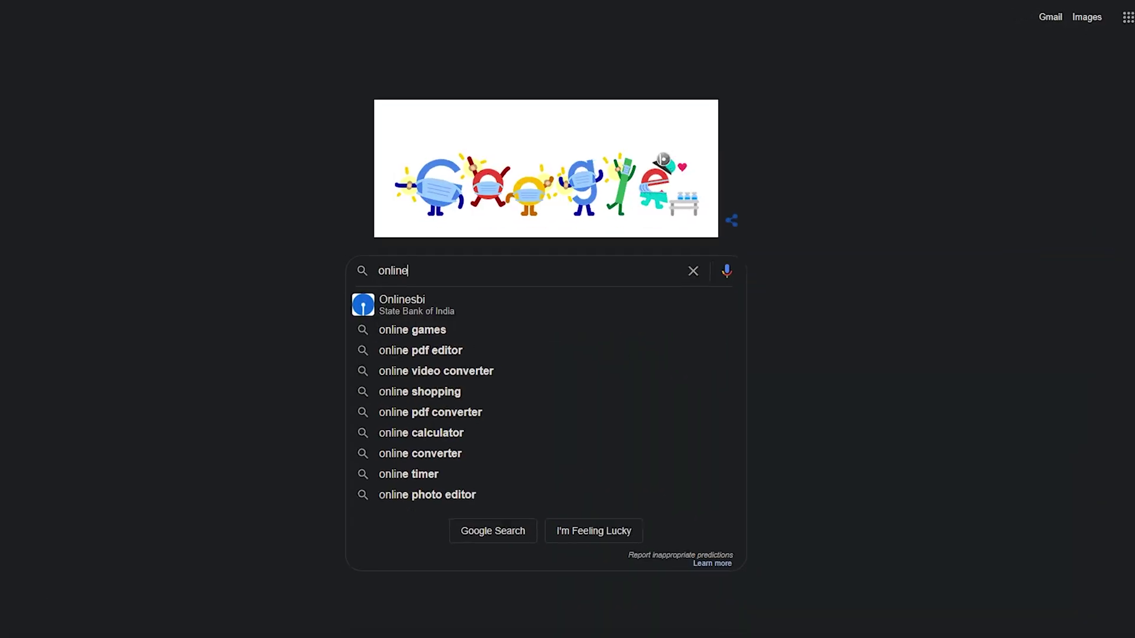
text(e voice)
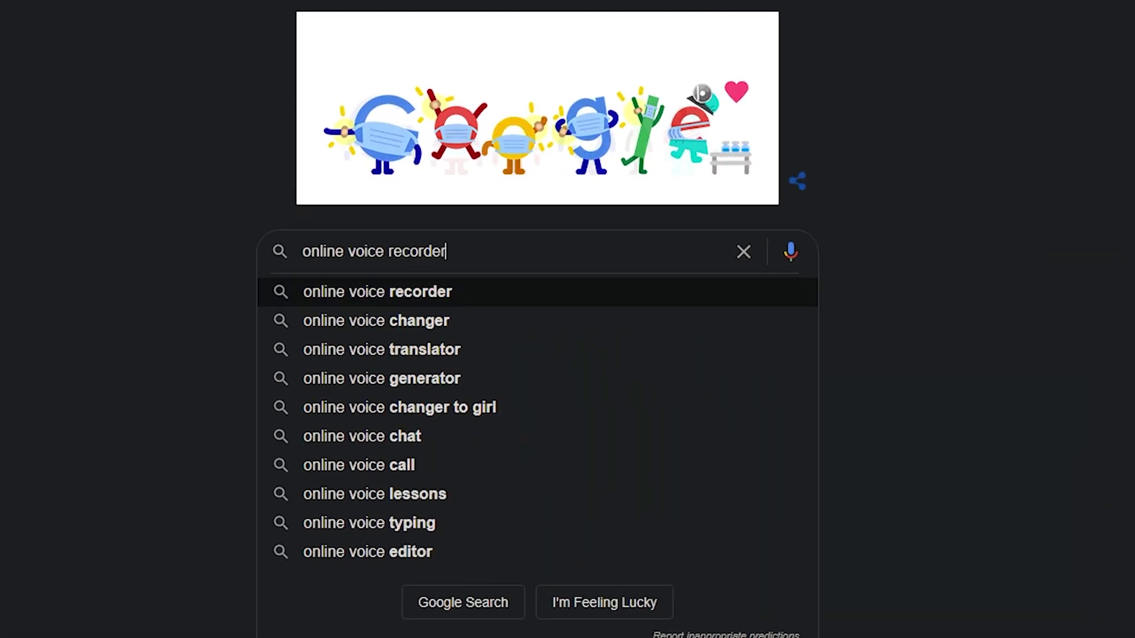
text( recorder)
key(Return)
click(276, 274)
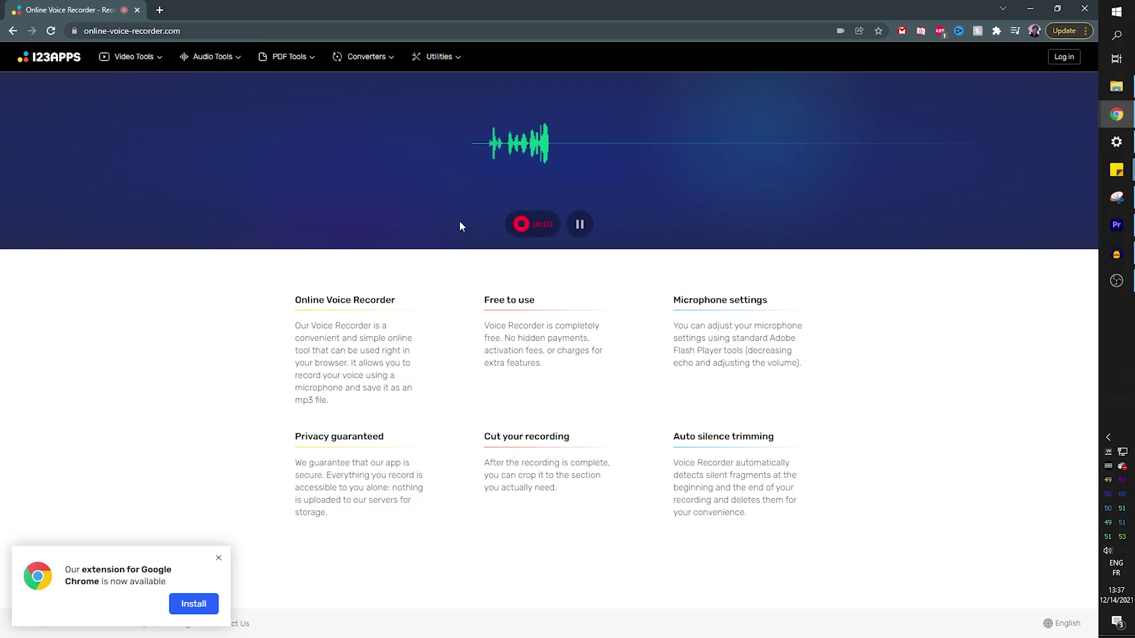
click(520, 223)
Save the online recording, then launch Audacity and move its window up and right
click(1017, 218)
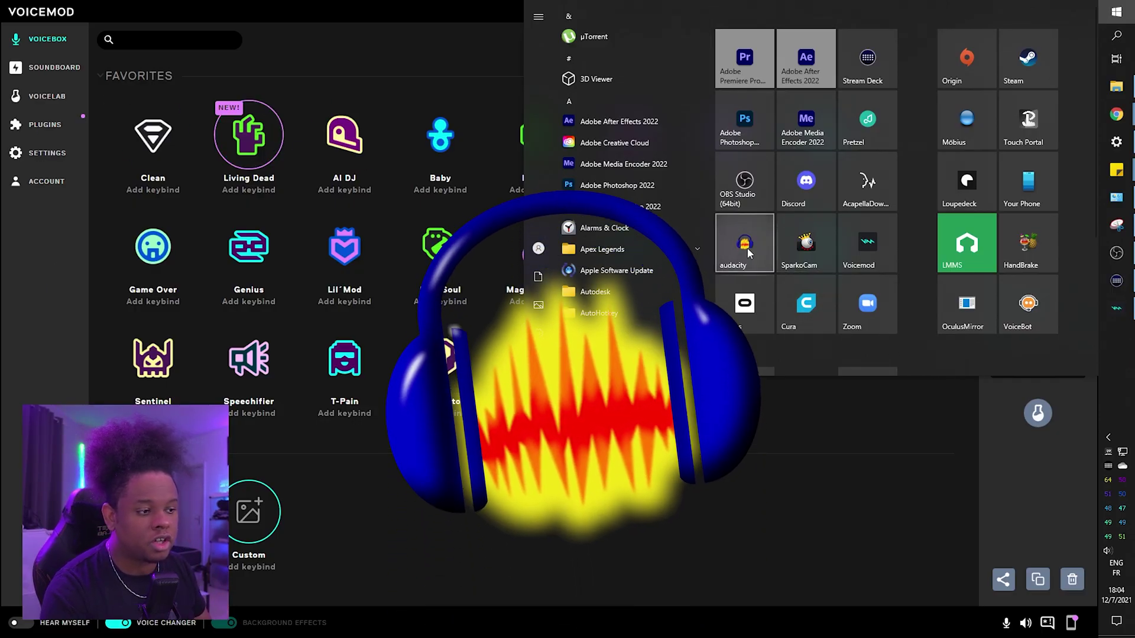
click(747, 247)
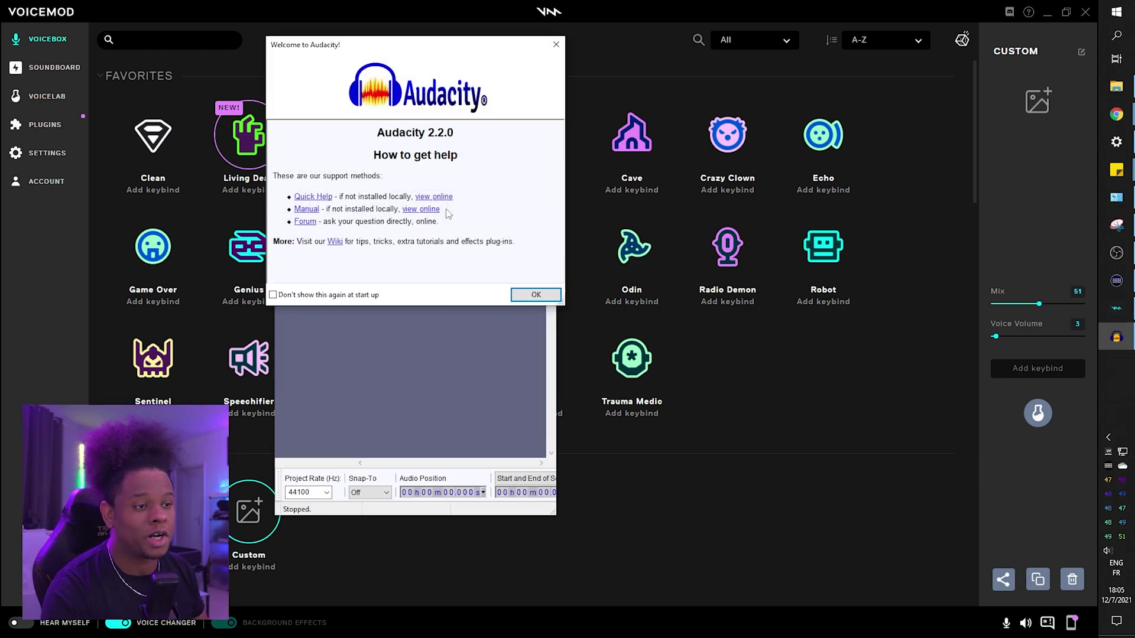
click(535, 294)
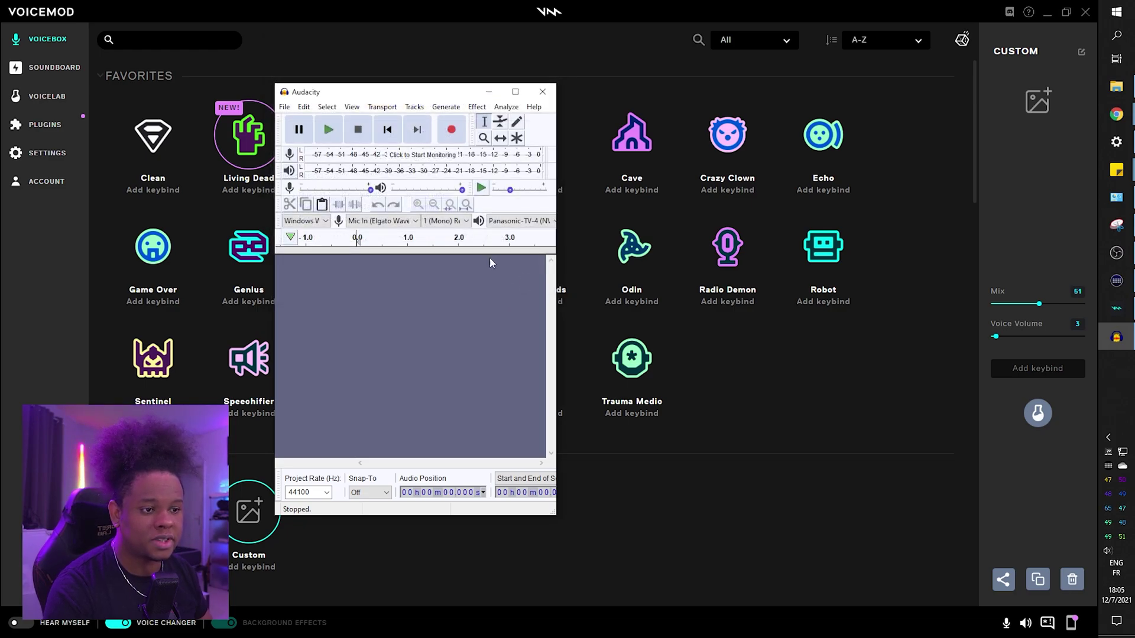
drag(403, 92, 524, 26)
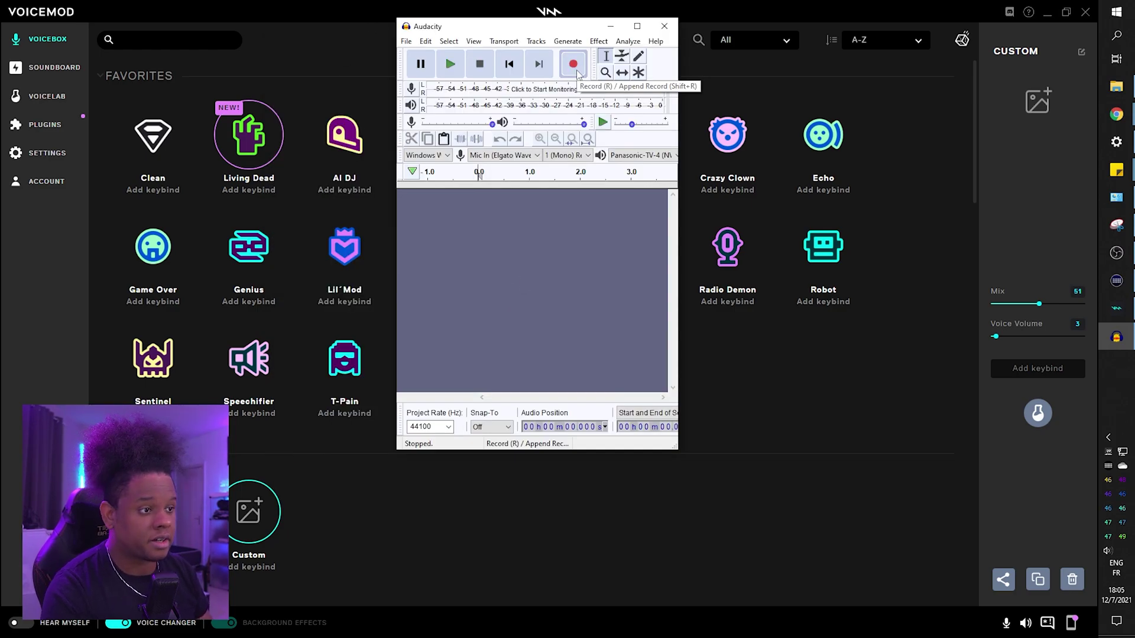
Record a short voice clip in Audacity and delete the silence before and after it
click(576, 70)
key(space)
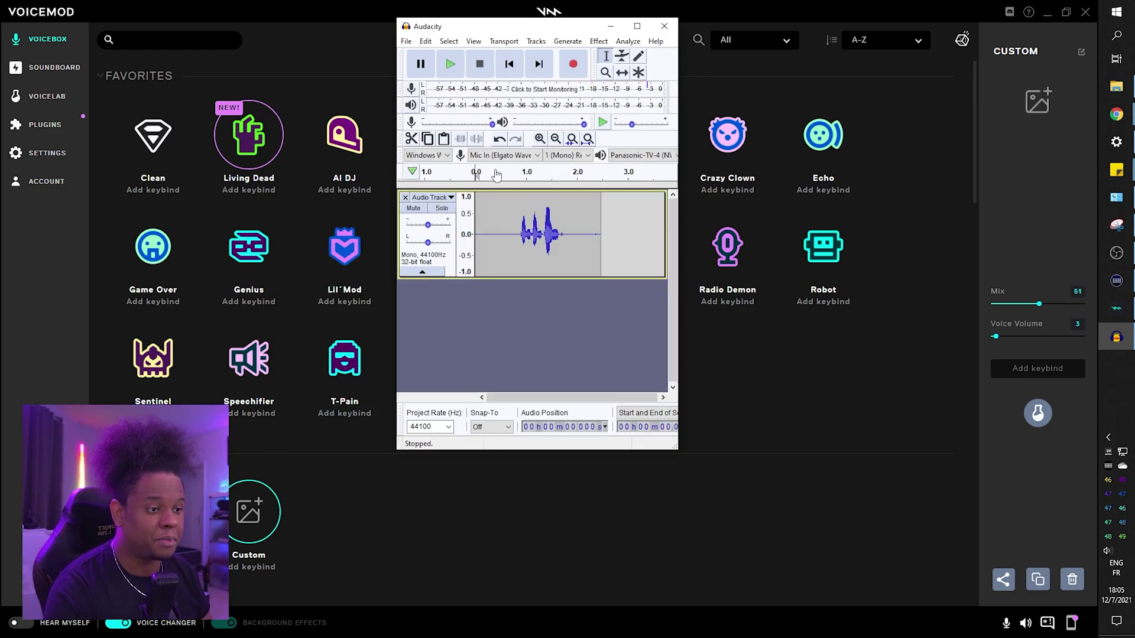
drag(520, 236, 405, 253)
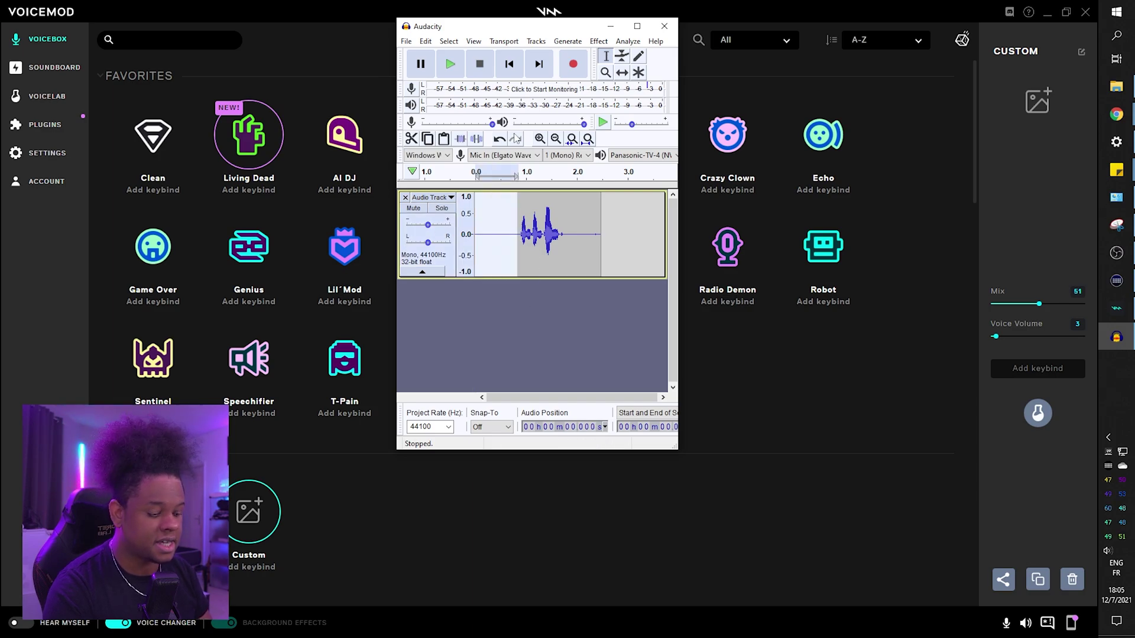
key(Delete)
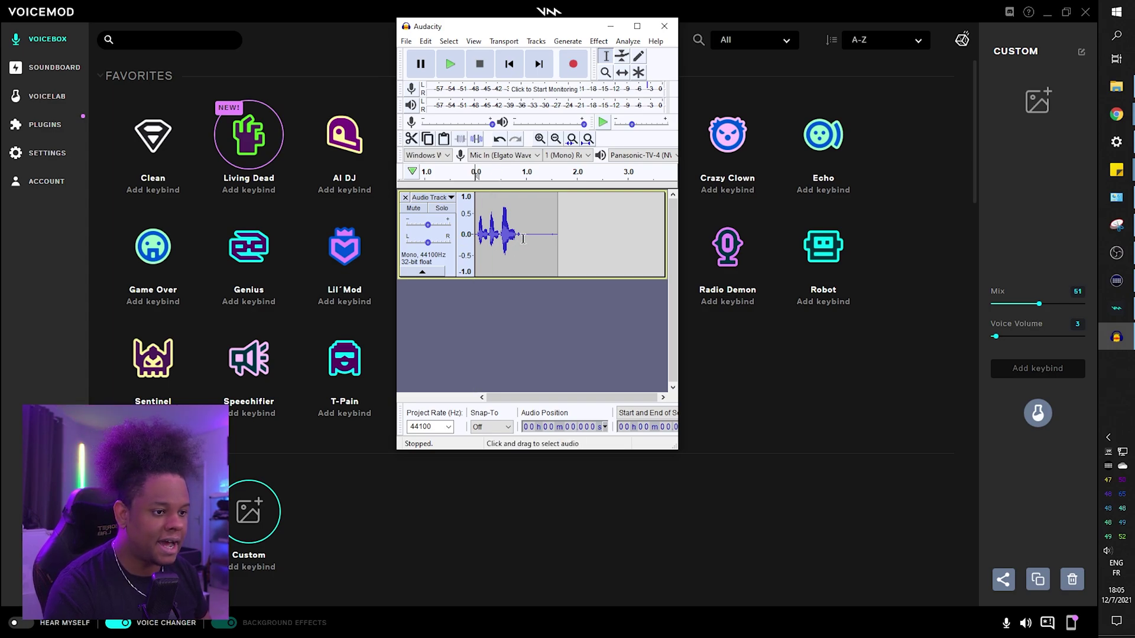
drag(523, 244, 582, 244)
key(Delete)
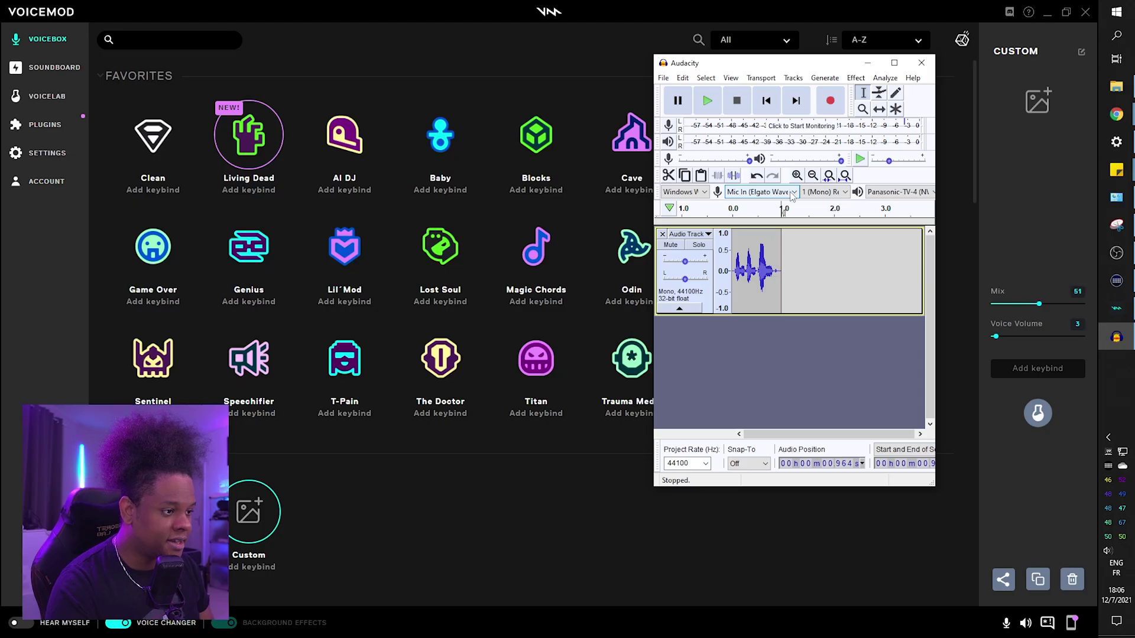
Maximize Audacity and set its recording input to the Line (Voicemod Virtual) device
click(792, 192)
click(792, 193)
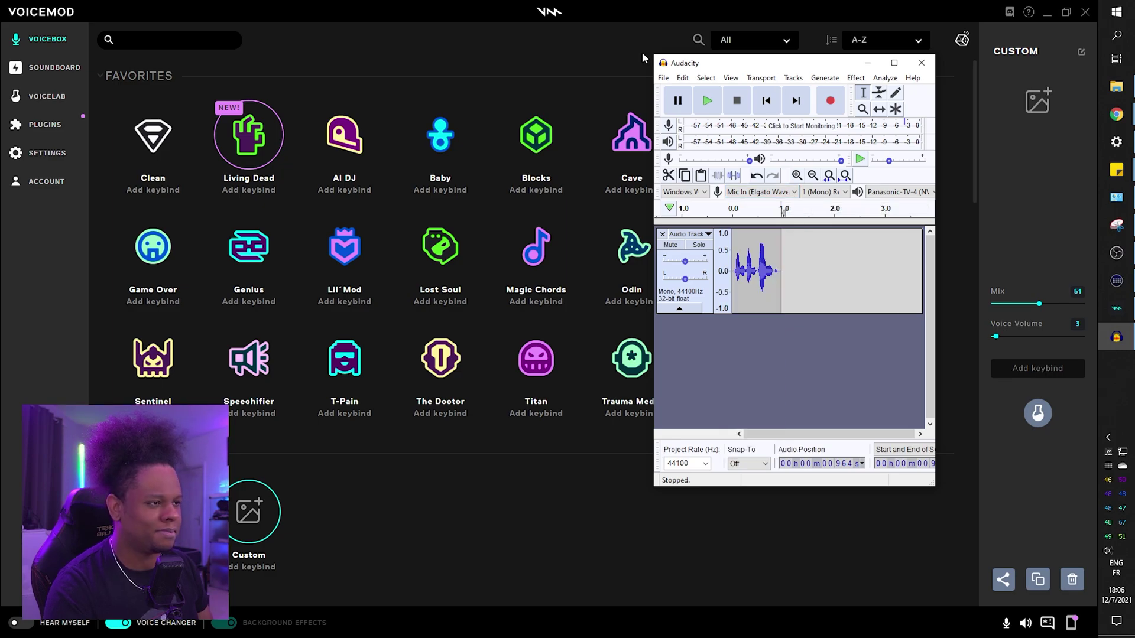
click(894, 63)
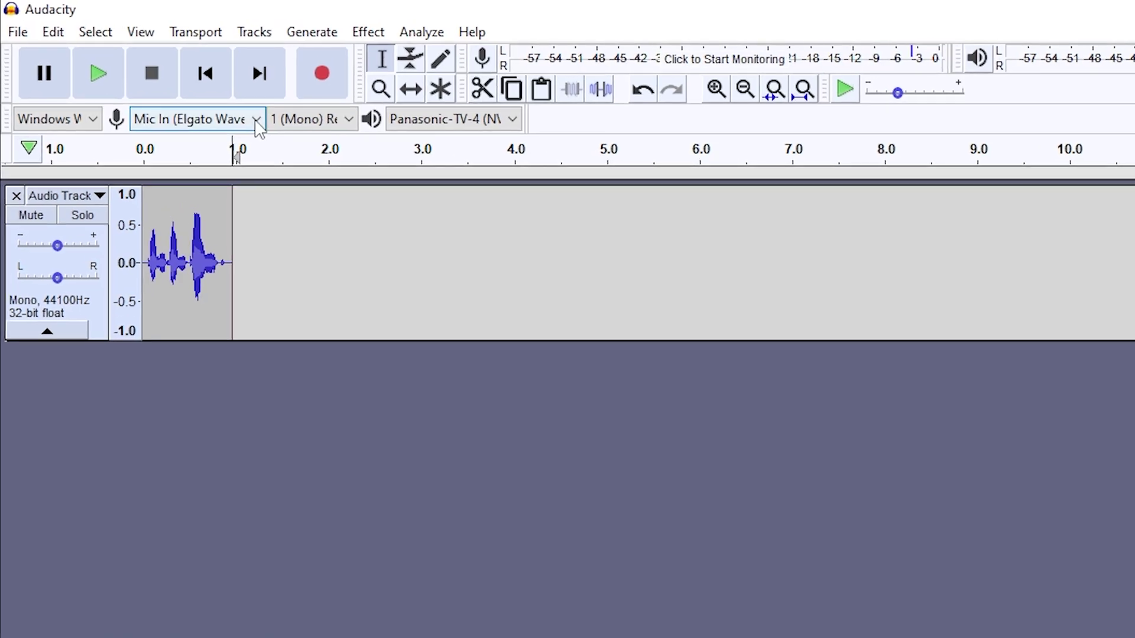
click(256, 120)
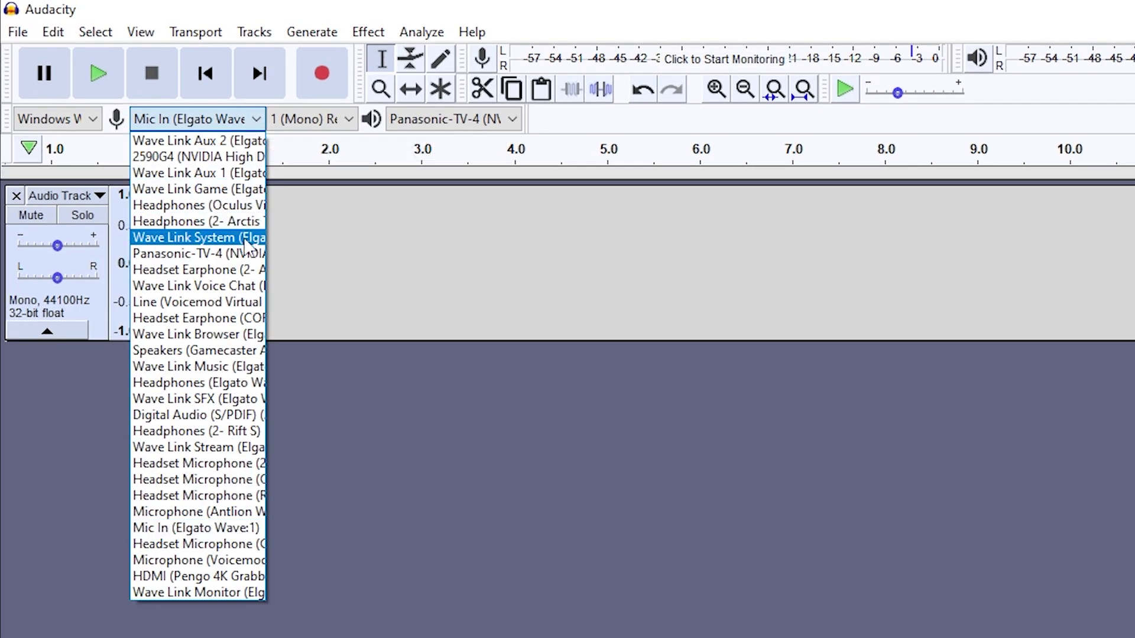
click(238, 304)
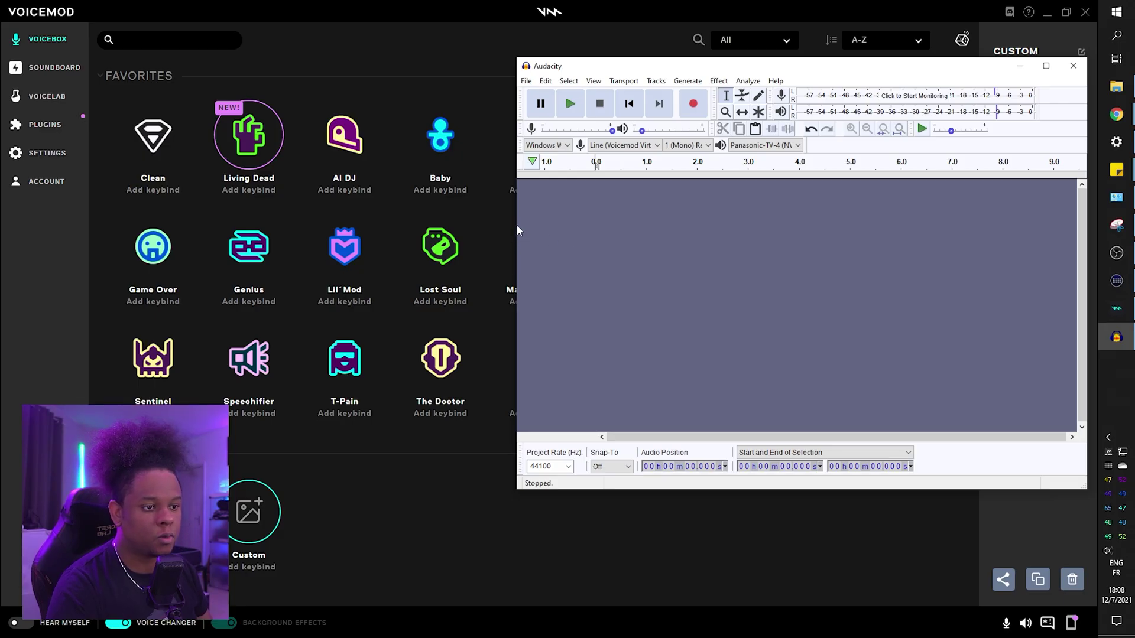
Record a roughly 2.3-second voice clip through the Voicemod virtual input
drag(516, 231, 486, 230)
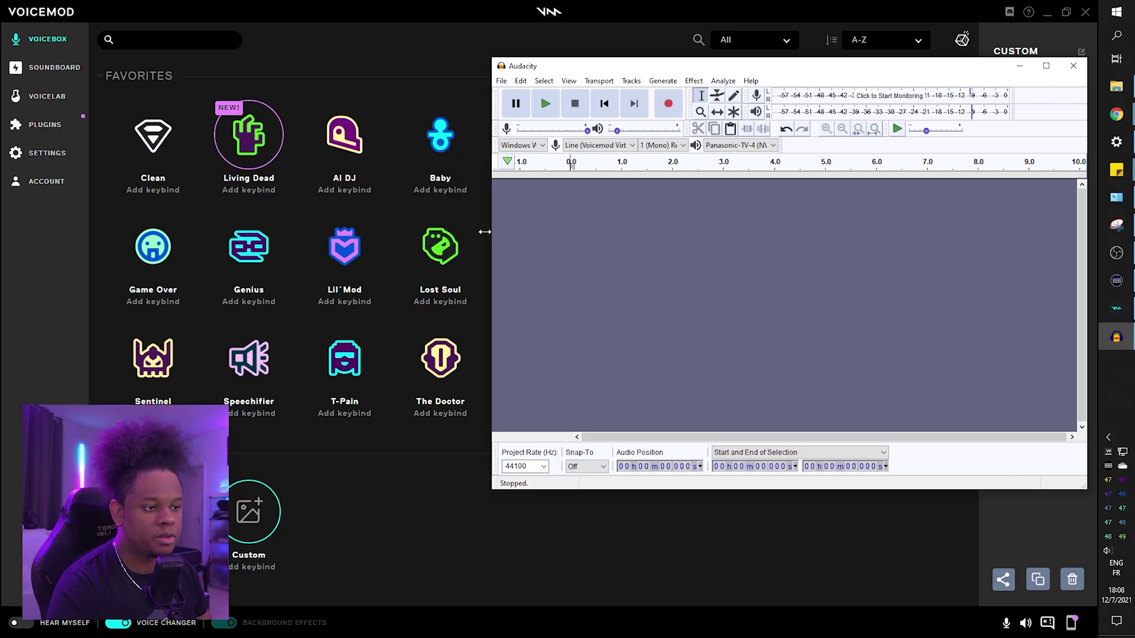
click(665, 105)
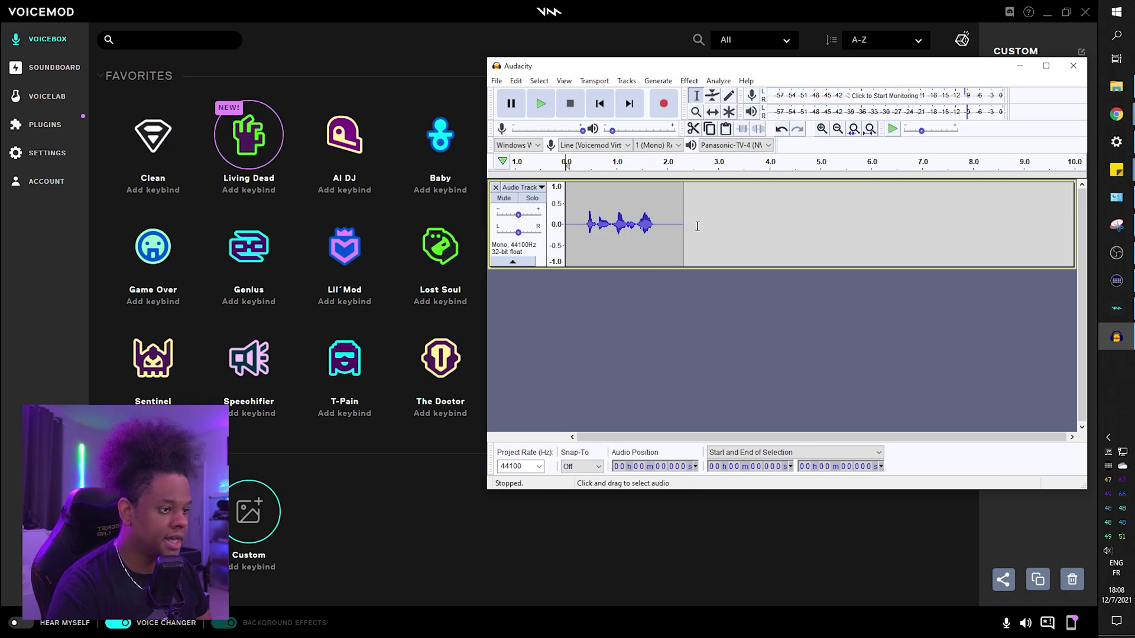
key(space)
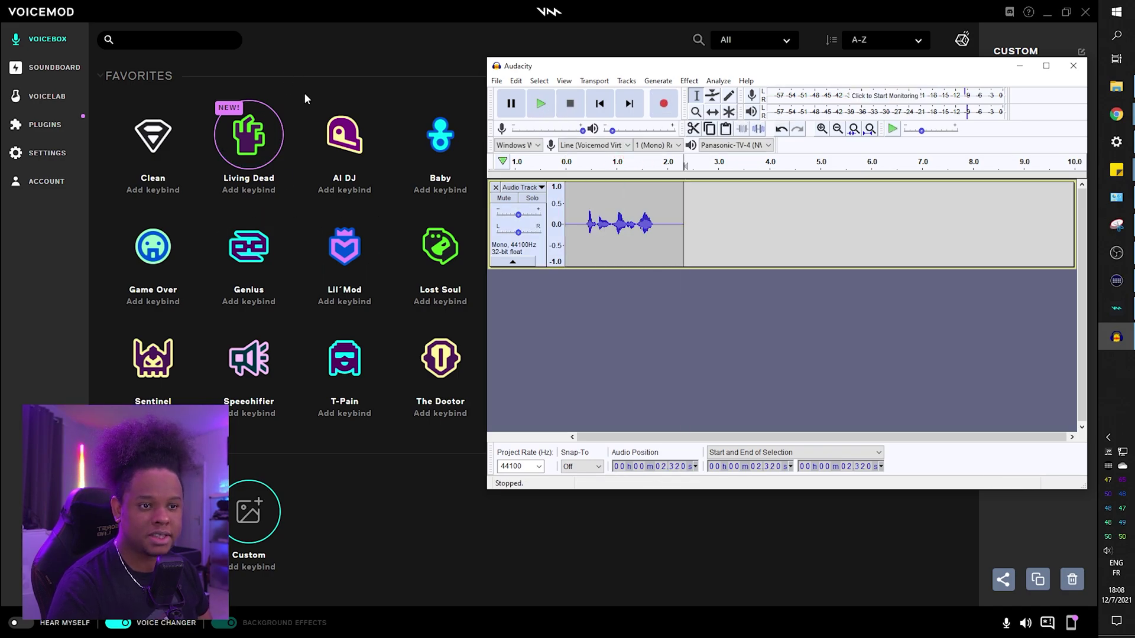
Test Hear Myself on and off, switch the voice changer on, and return to Audacity
click(319, 90)
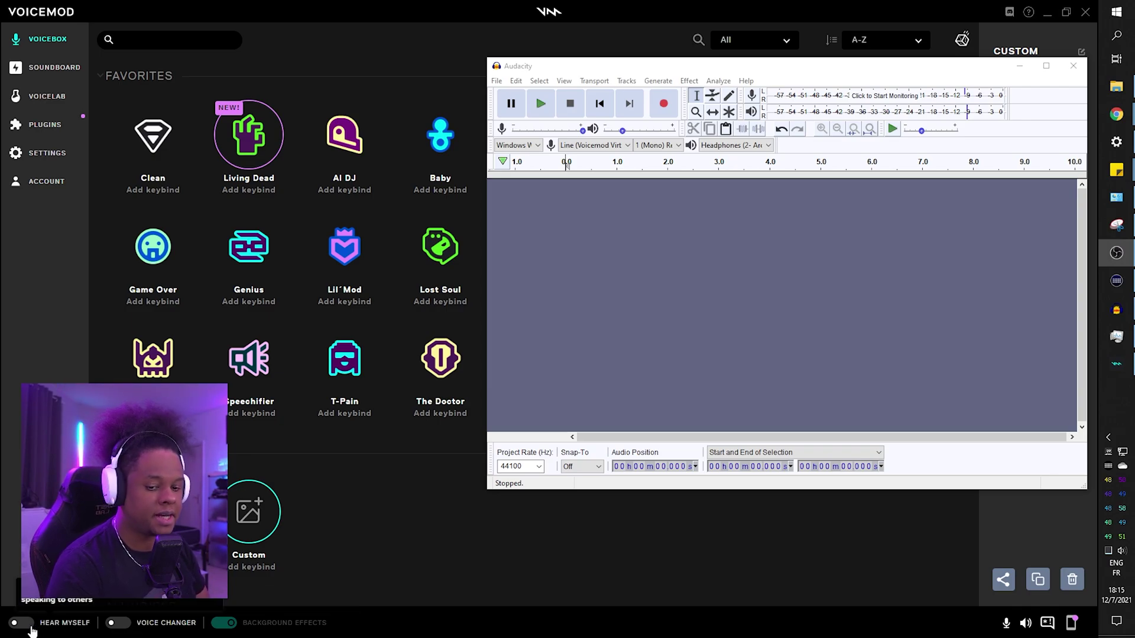
click(26, 626)
click(29, 626)
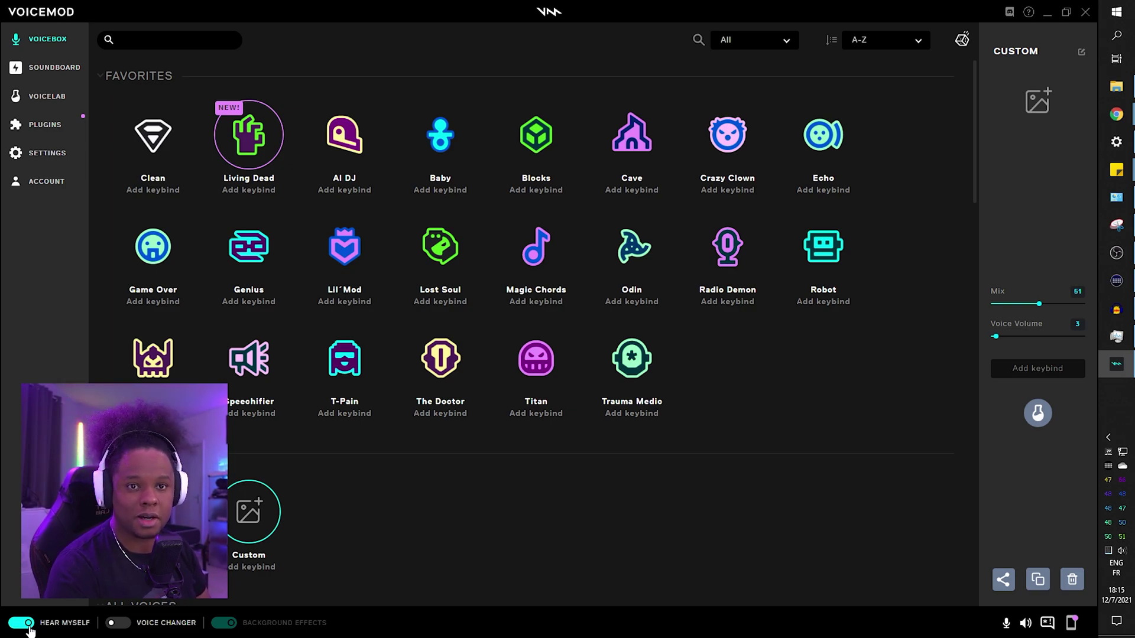
click(29, 625)
click(121, 626)
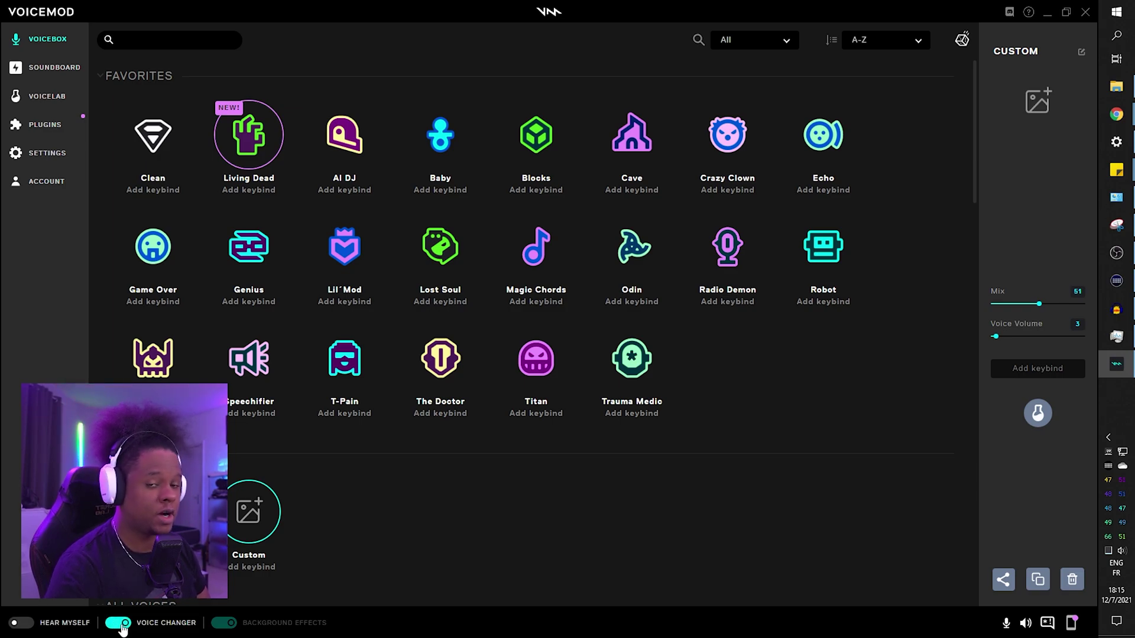
click(23, 625)
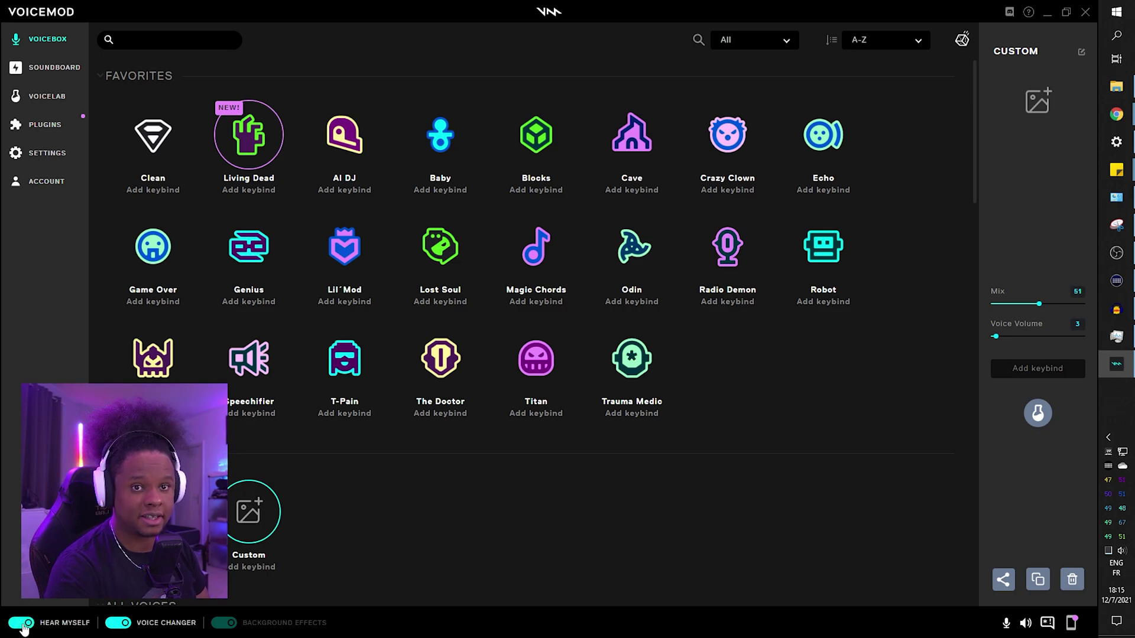
click(24, 625)
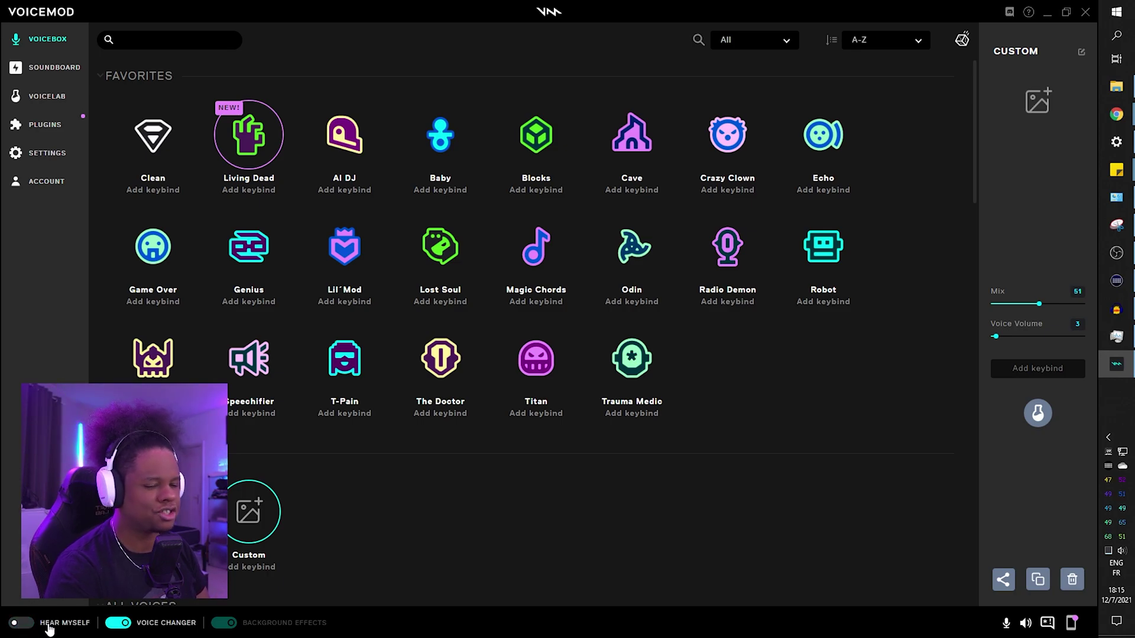
key(alt+Tab)
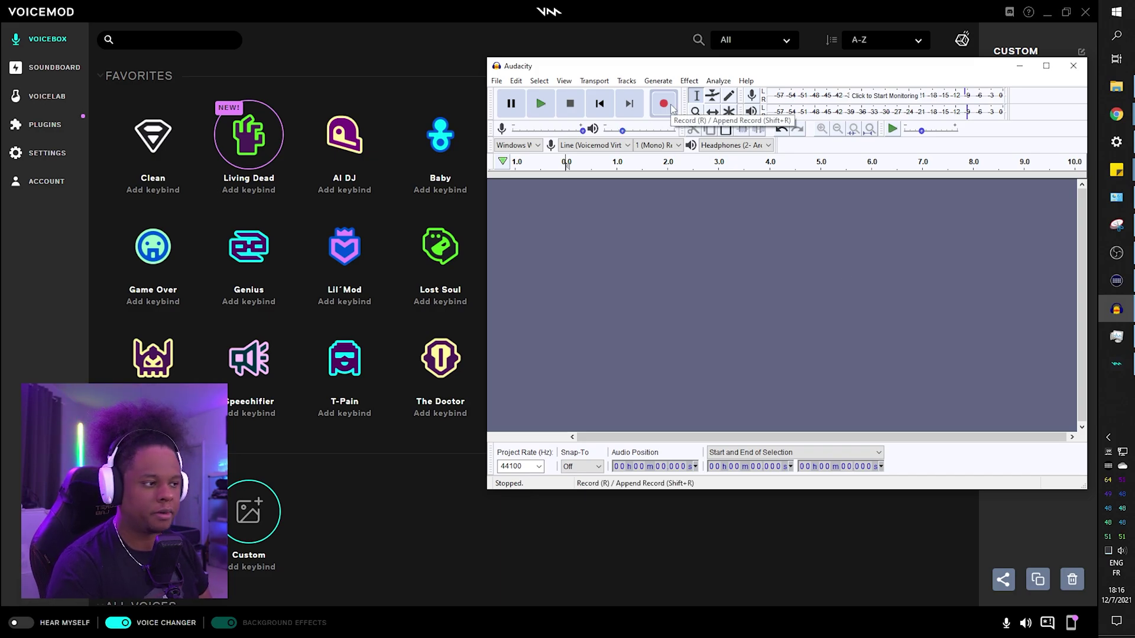
Try the Sentinel voice, then make Titan the active Voicemod voice
click(153, 357)
scroll(153, 357, down, 3)
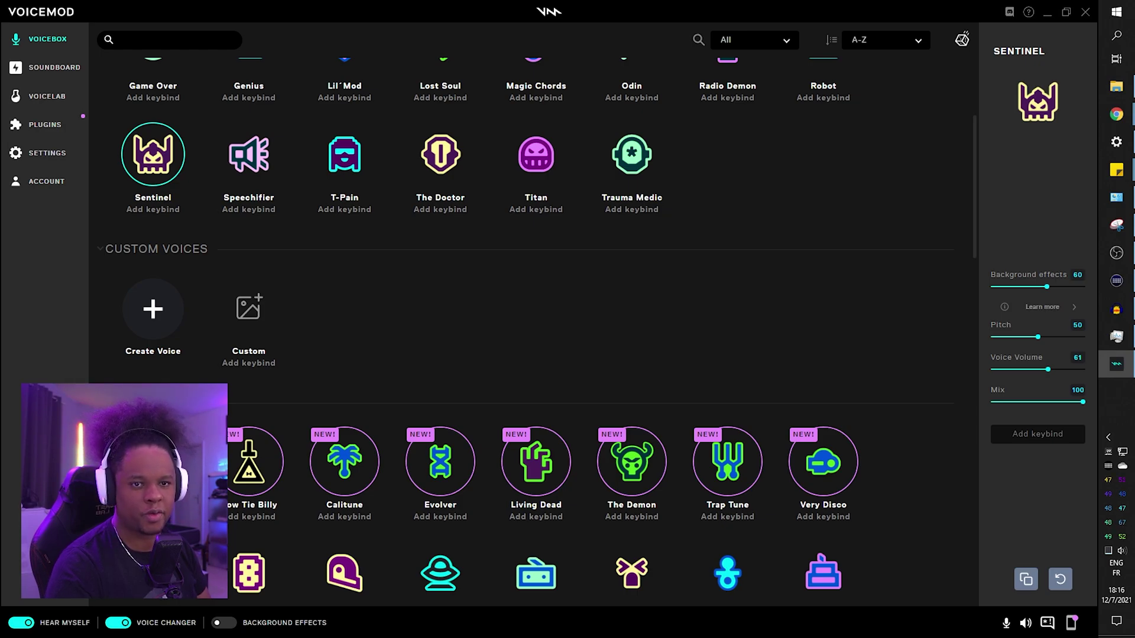
scroll(365, 319, up, 3)
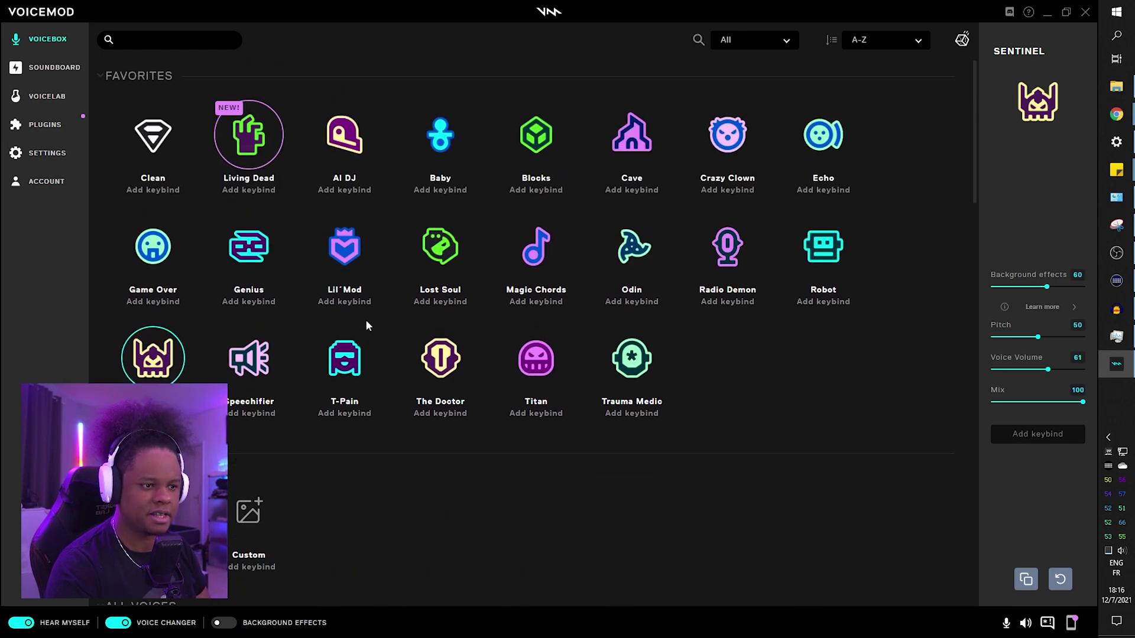
click(536, 358)
scroll(536, 358, down, 3)
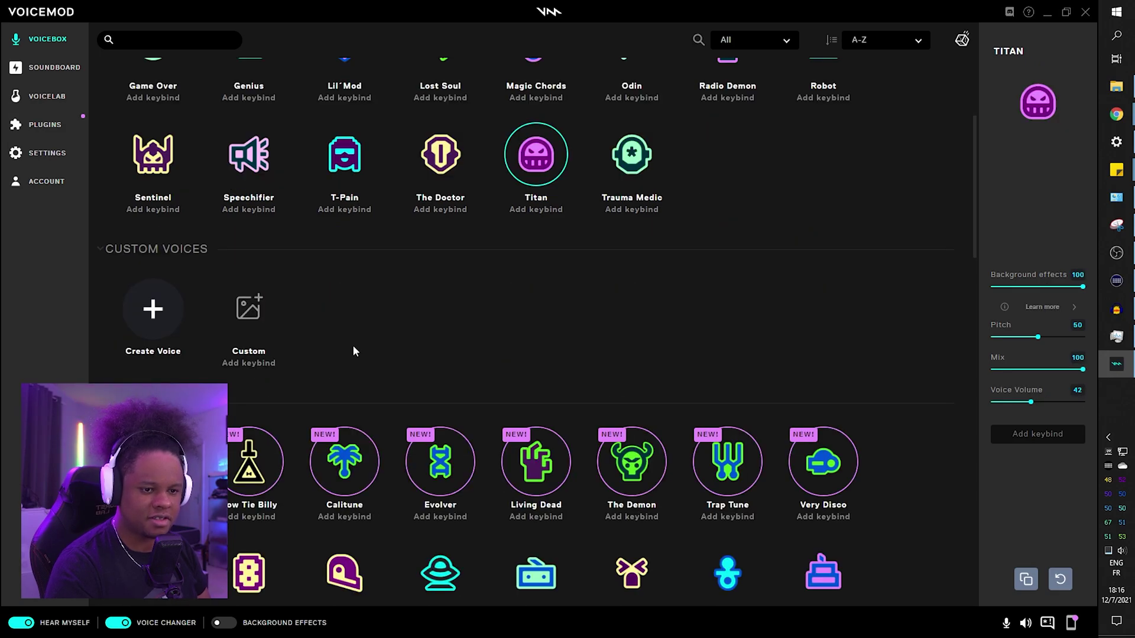
Turn off Hear Myself, record a four-second Titan-voiced clip in Audacity, and play it back
click(1116, 308)
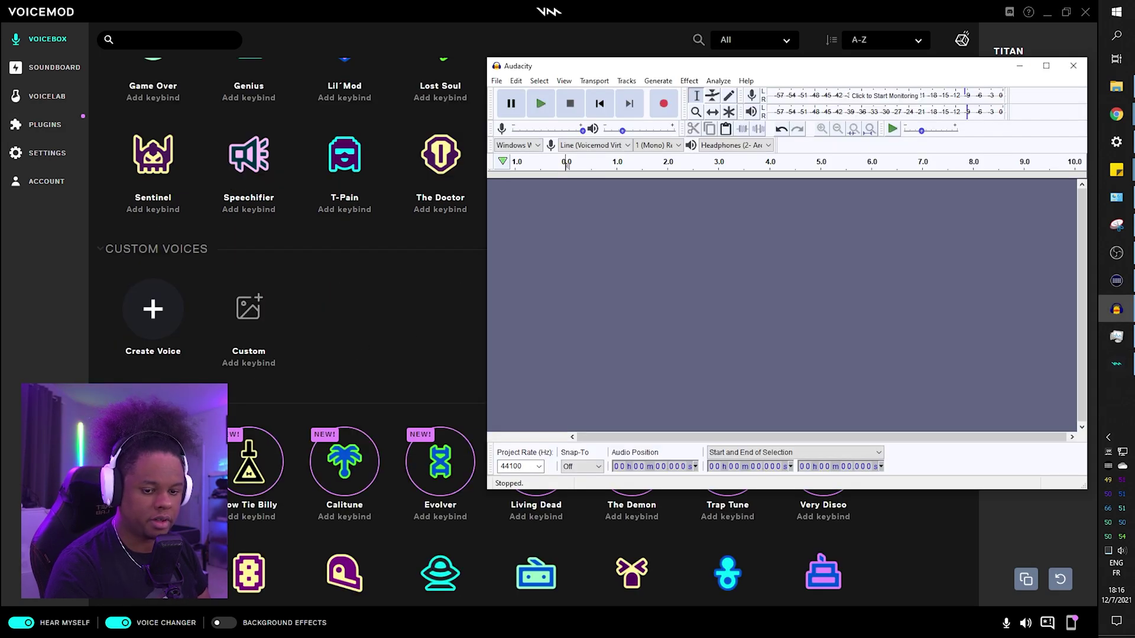
click(25, 624)
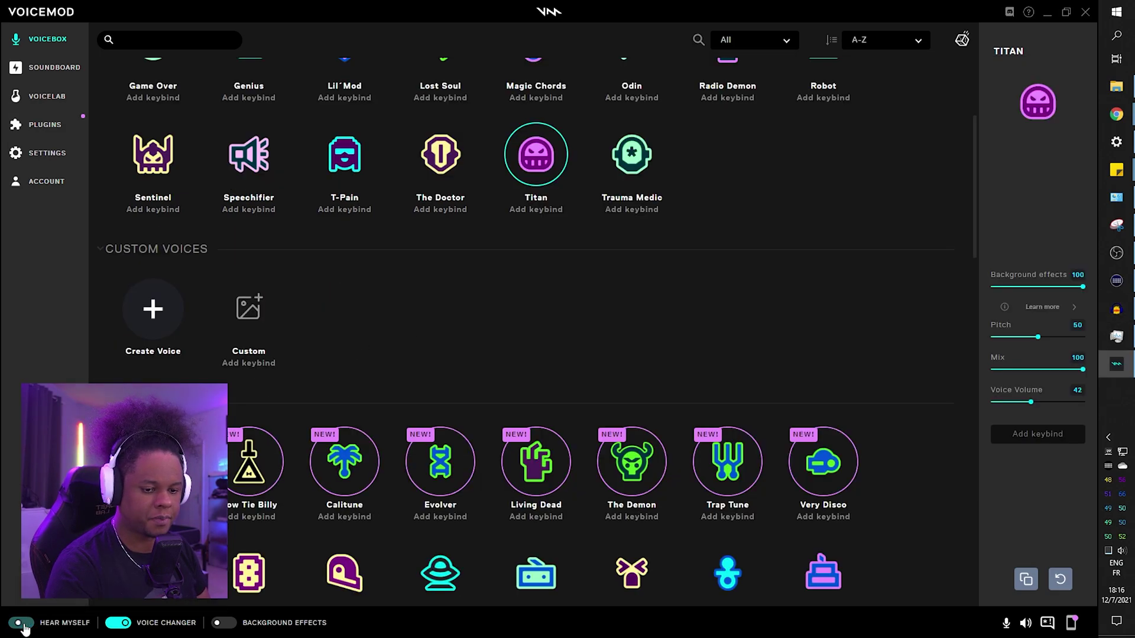
click(1116, 308)
click(662, 104)
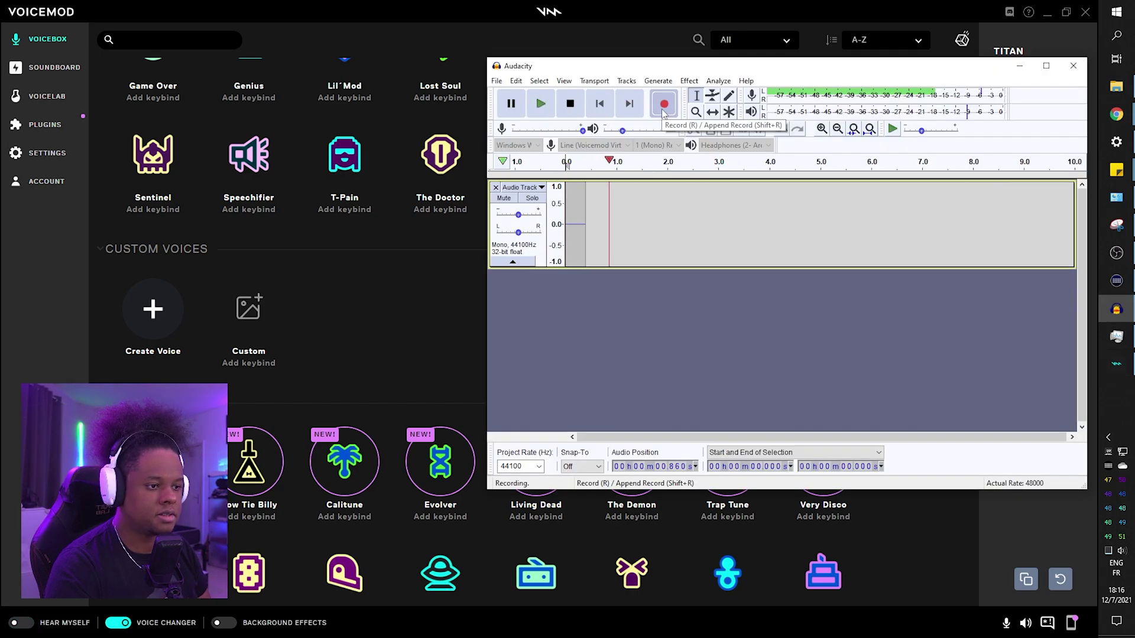
click(566, 109)
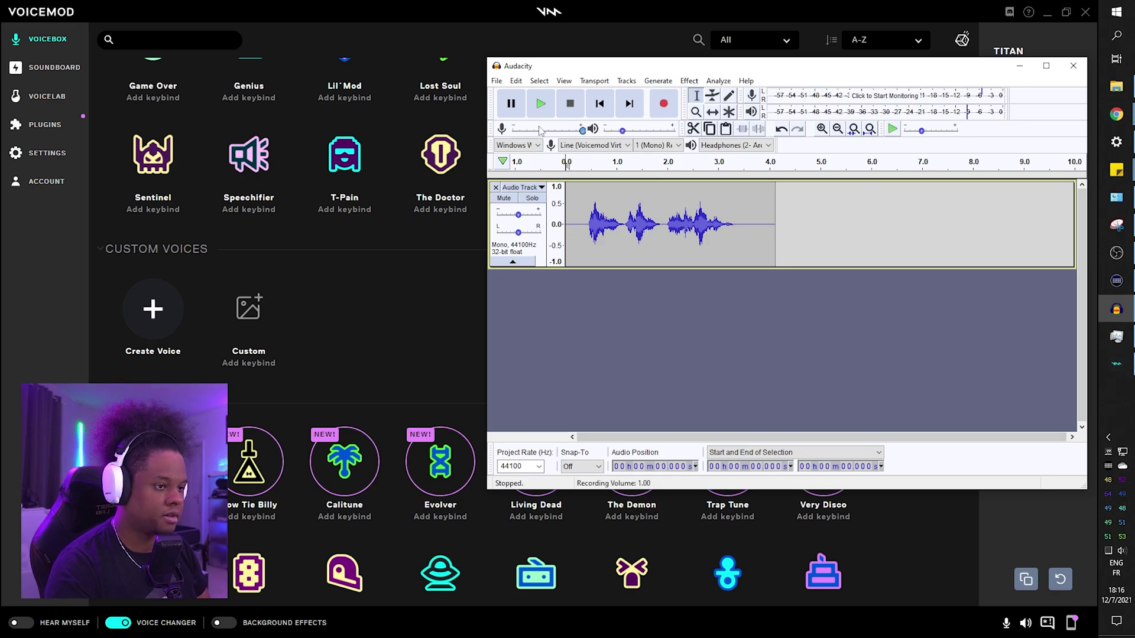
click(541, 105)
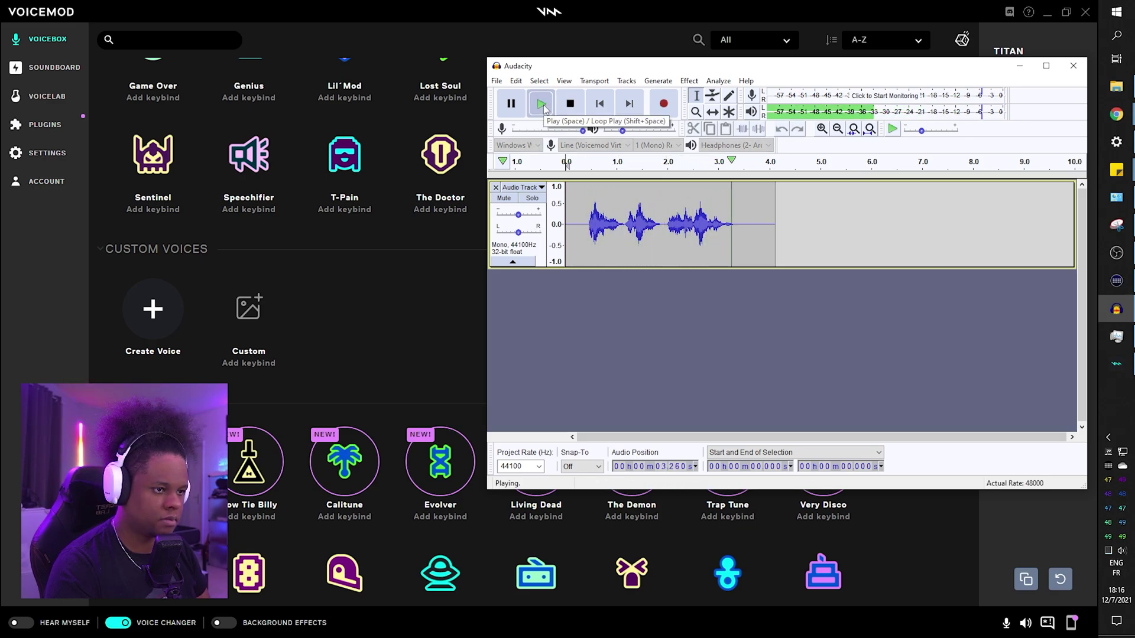
click(542, 109)
click(541, 105)
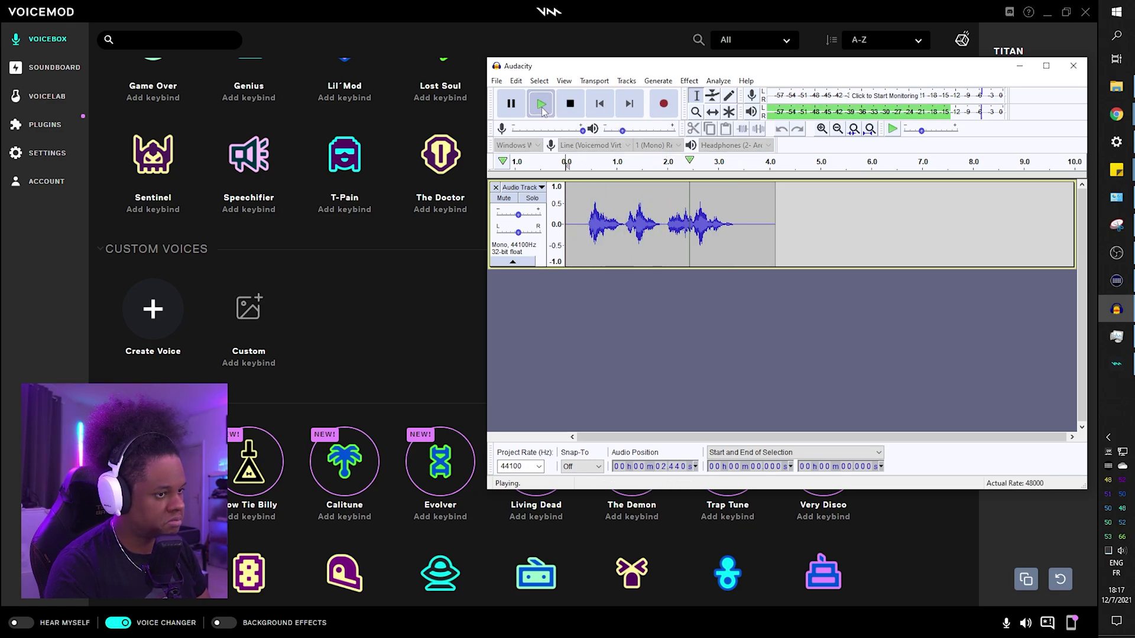
Stop playback and scroll the OWN3D Pro page down to its Free versus Pro plan comparison
click(572, 110)
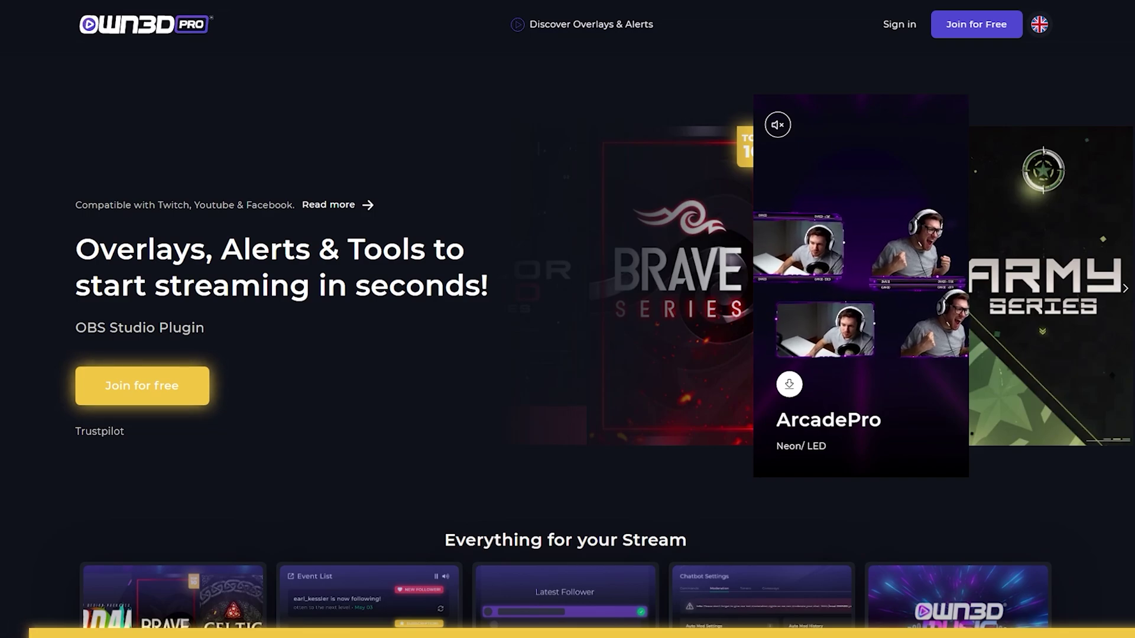
scroll(568, 319, down, 2)
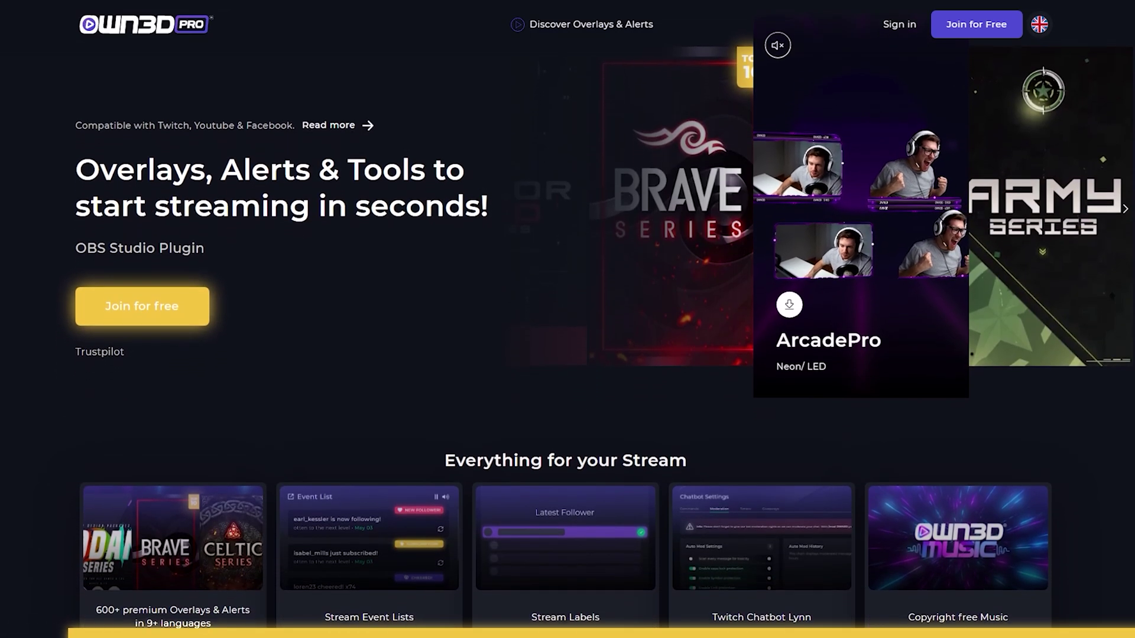
scroll(567, 319, down, 2)
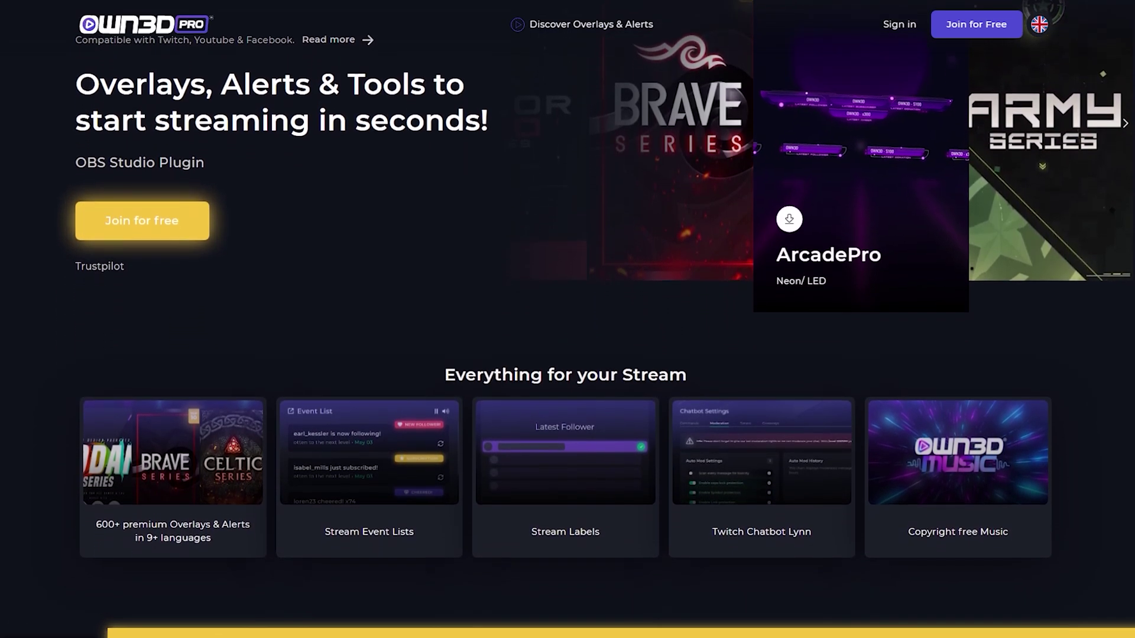
scroll(567, 319, down, 2)
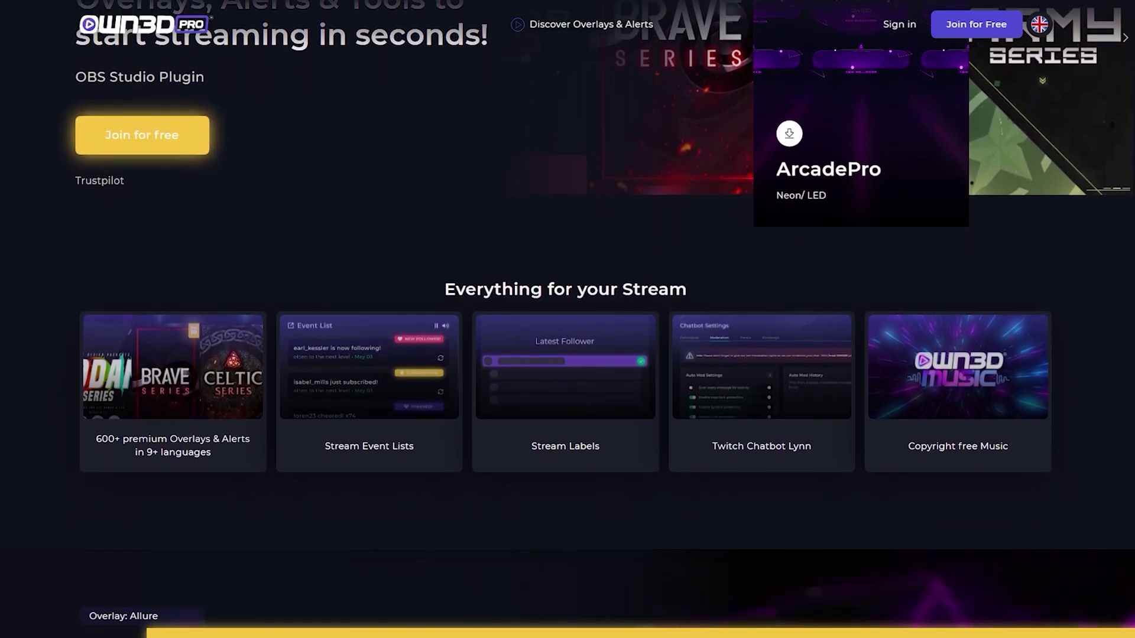
scroll(568, 319, down, 2)
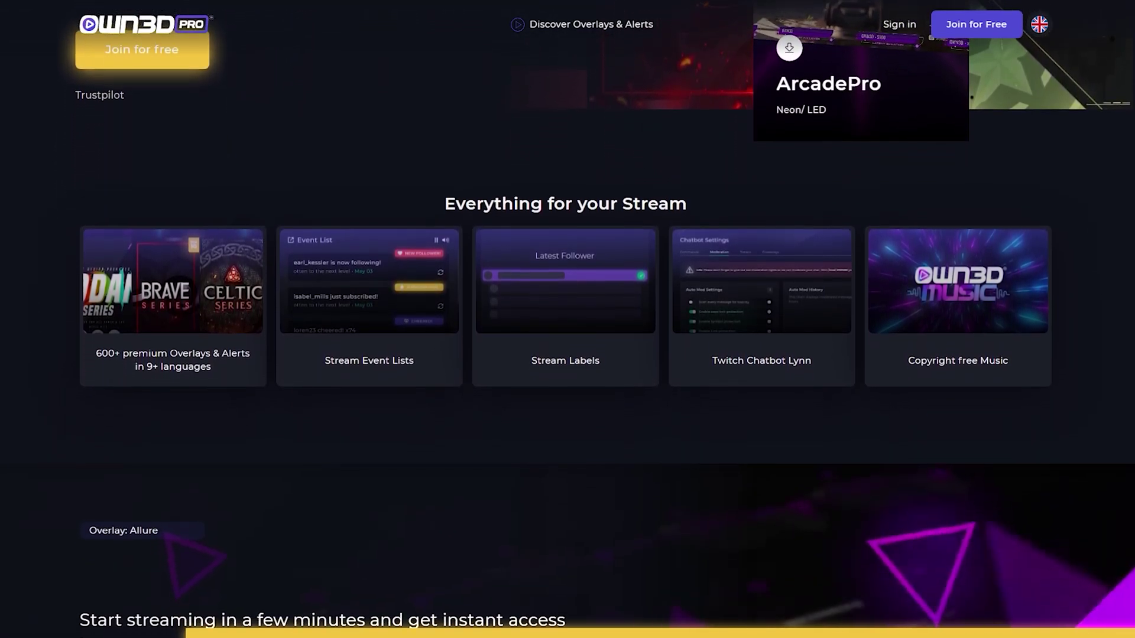
scroll(567, 319, down, 6)
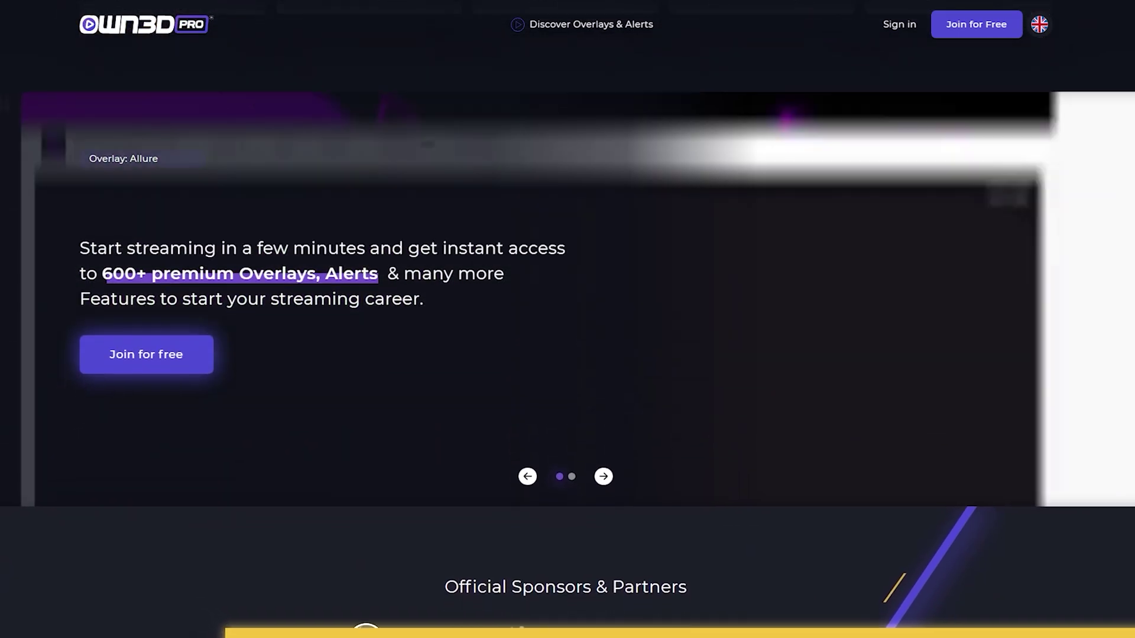
scroll(567, 319, down, 2)
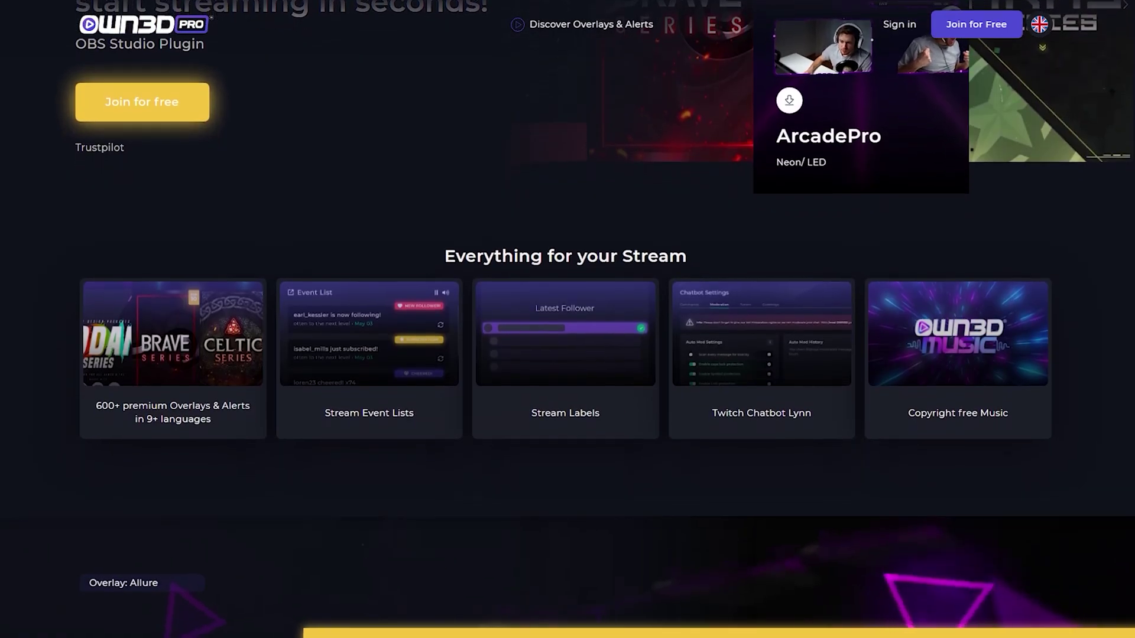
scroll(568, 320, down, 1)
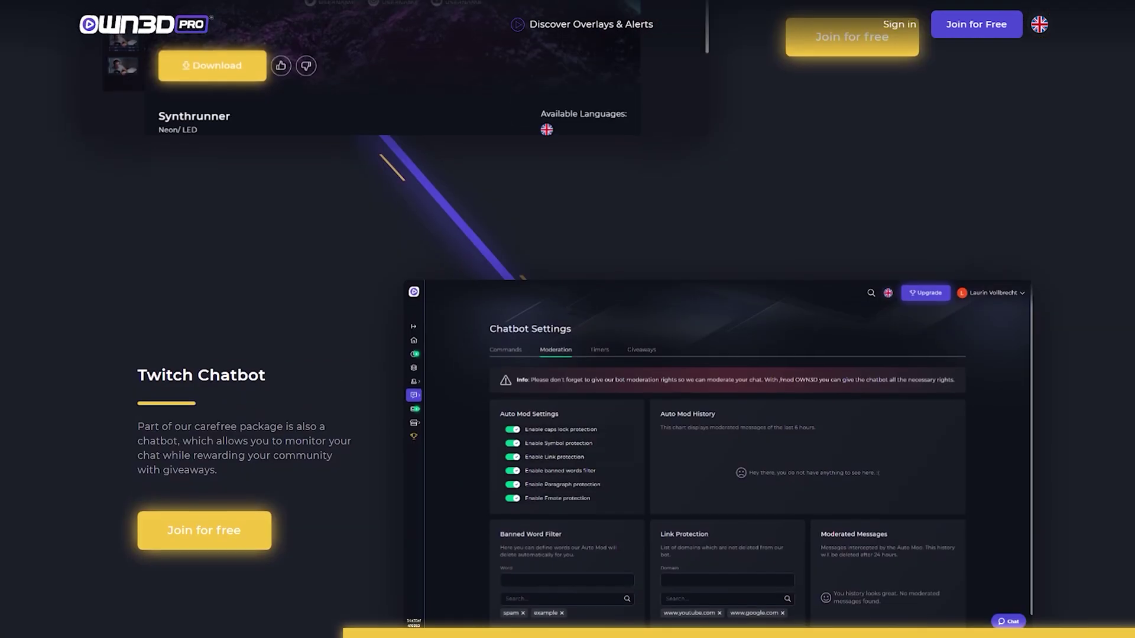
scroll(568, 319, down, 1)
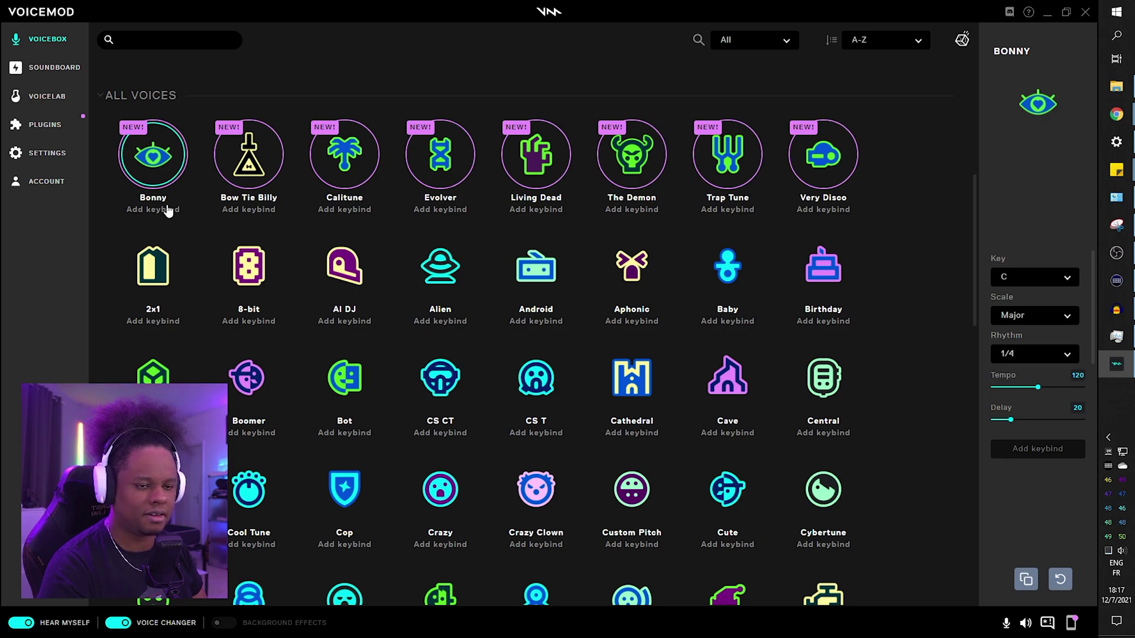
Audition the Bow Tie Billy, Calitune, Evolver, The Demon and Very Disco voices
click(251, 156)
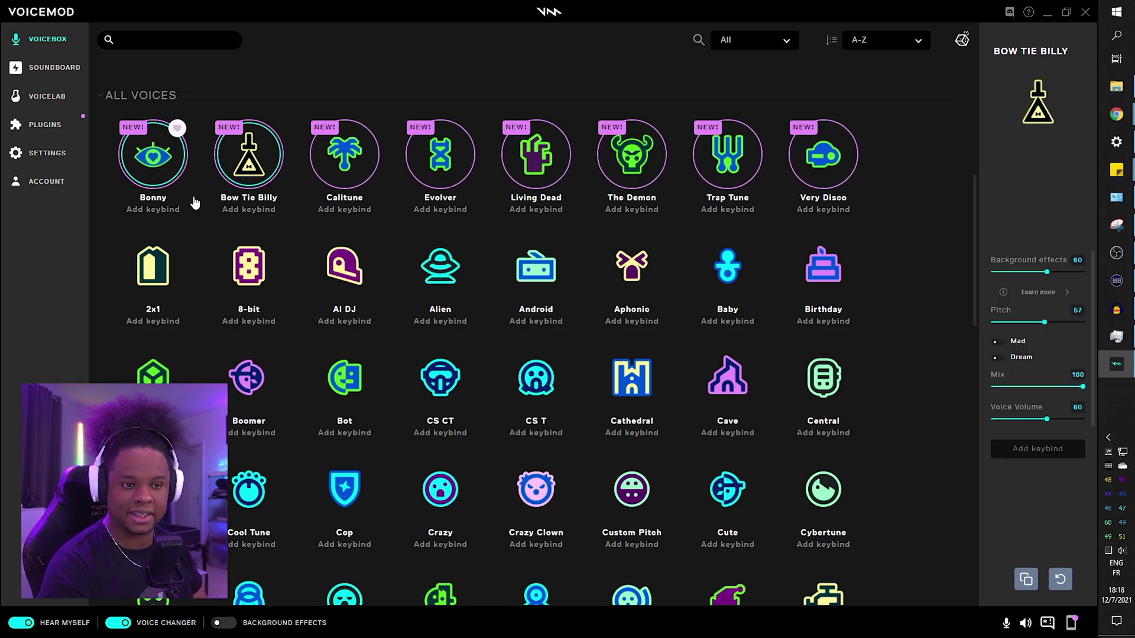
key(Right)
key(alt+Tab)
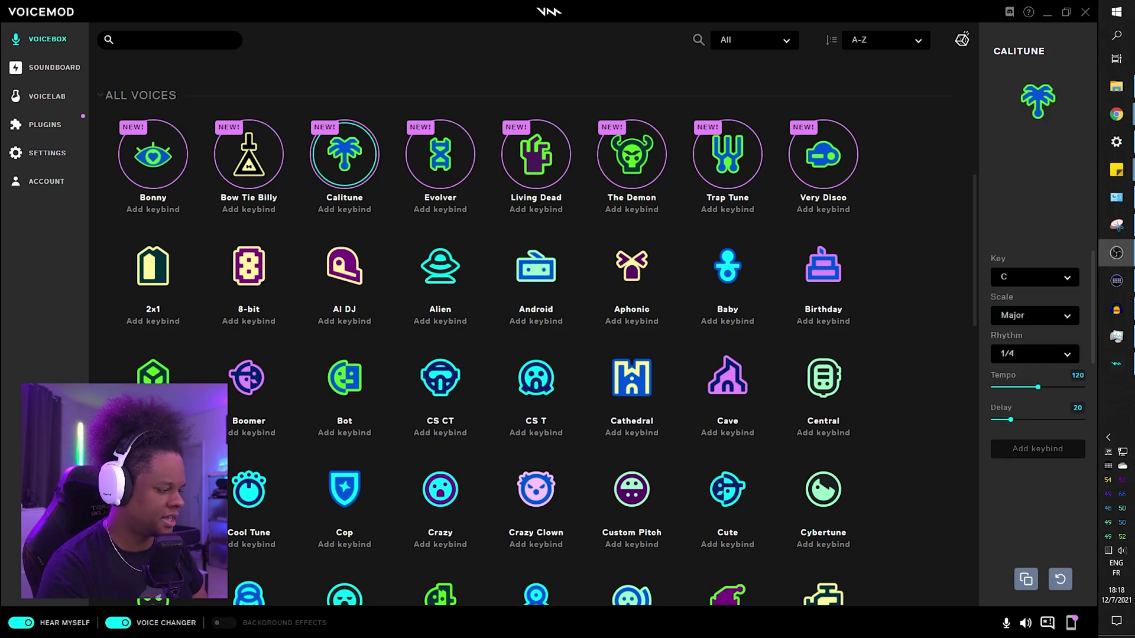
click(430, 166)
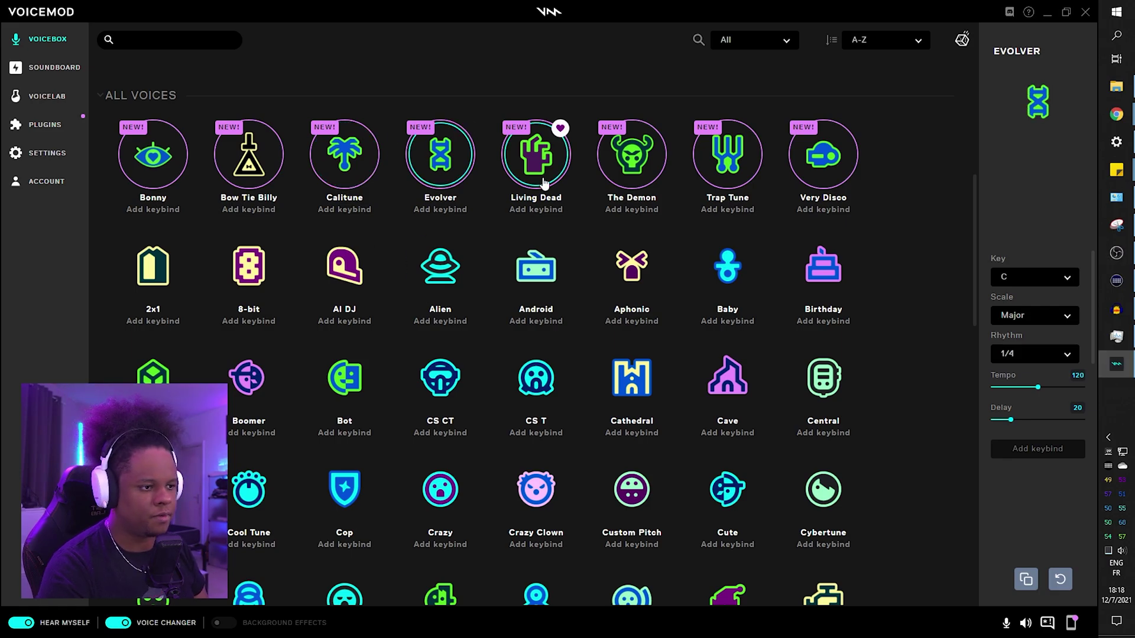
click(622, 171)
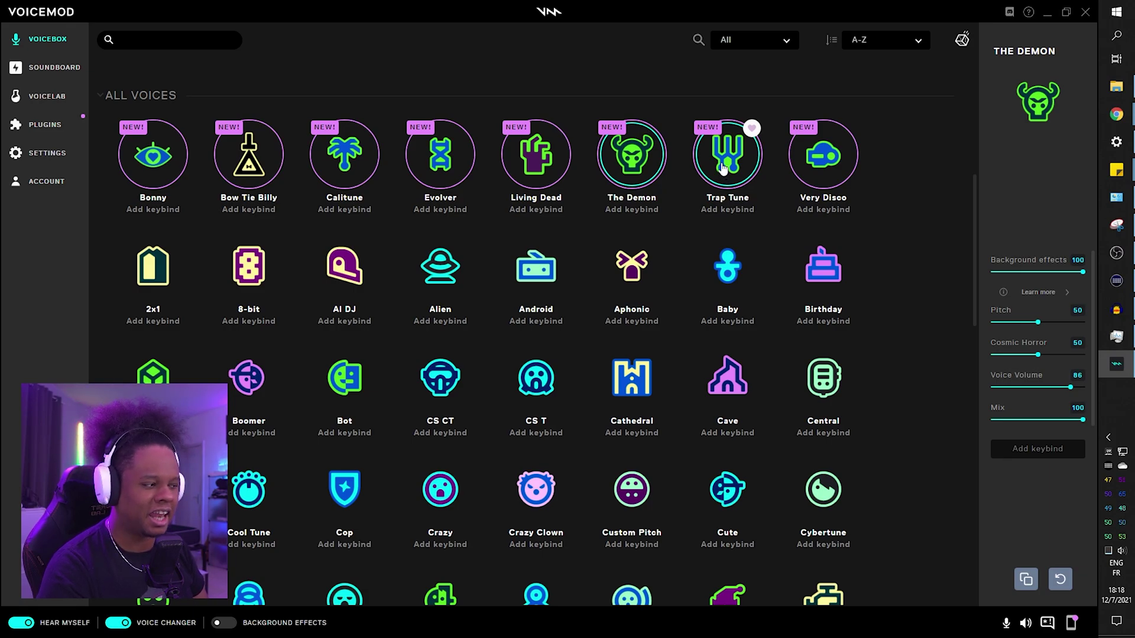
click(823, 157)
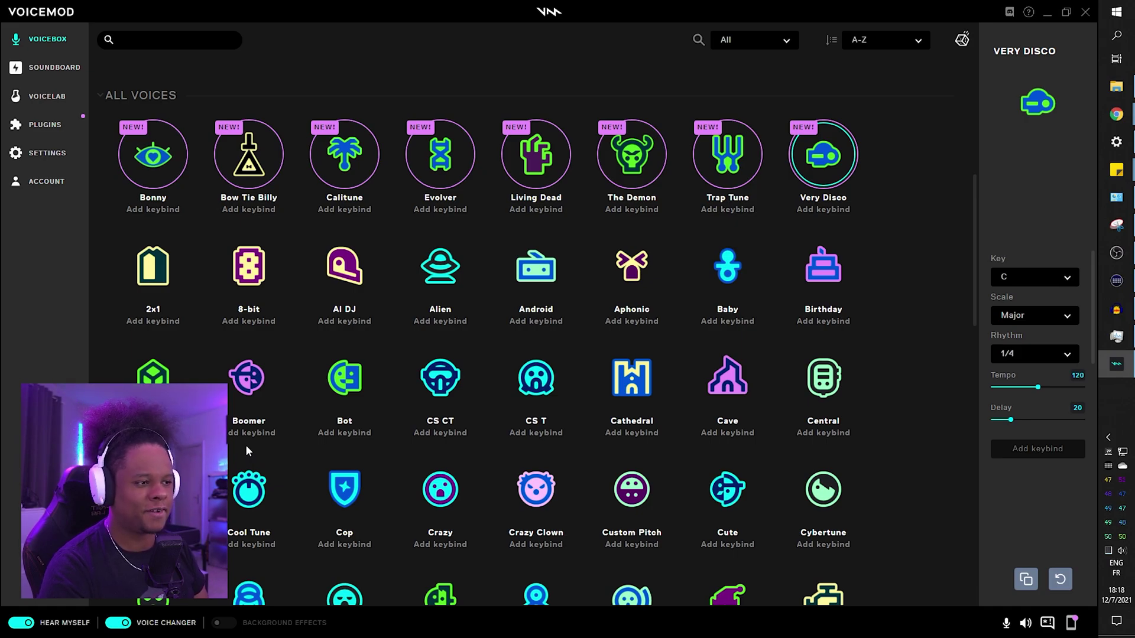
mouse_move(273, 353)
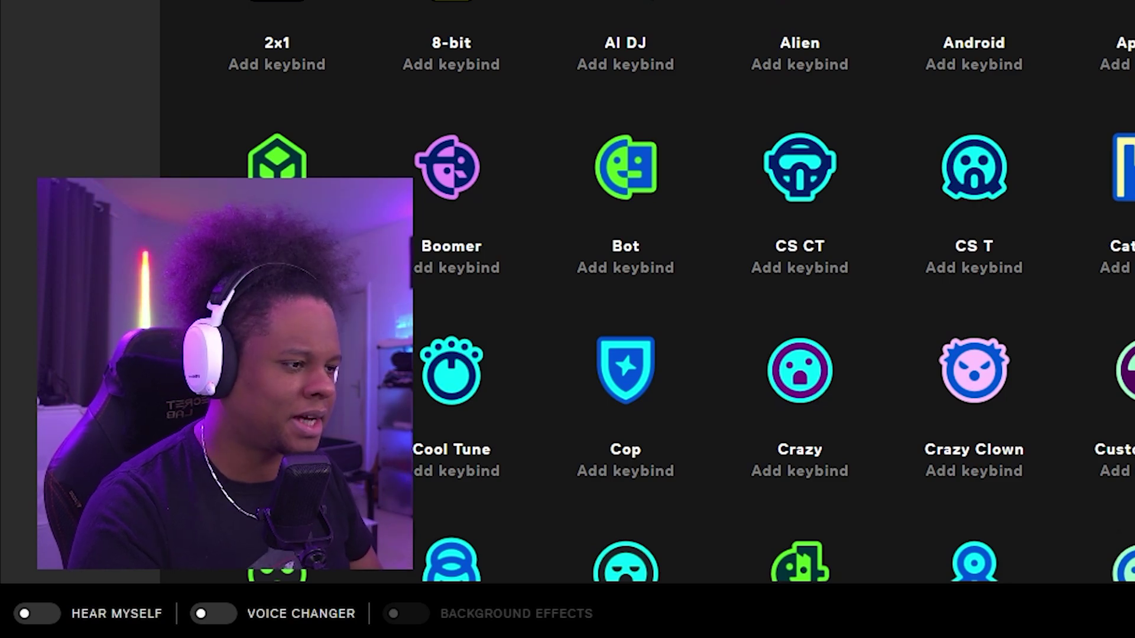
Pick the Cool Tune voice, record a new clip in Audacity, and play it back
click(451, 370)
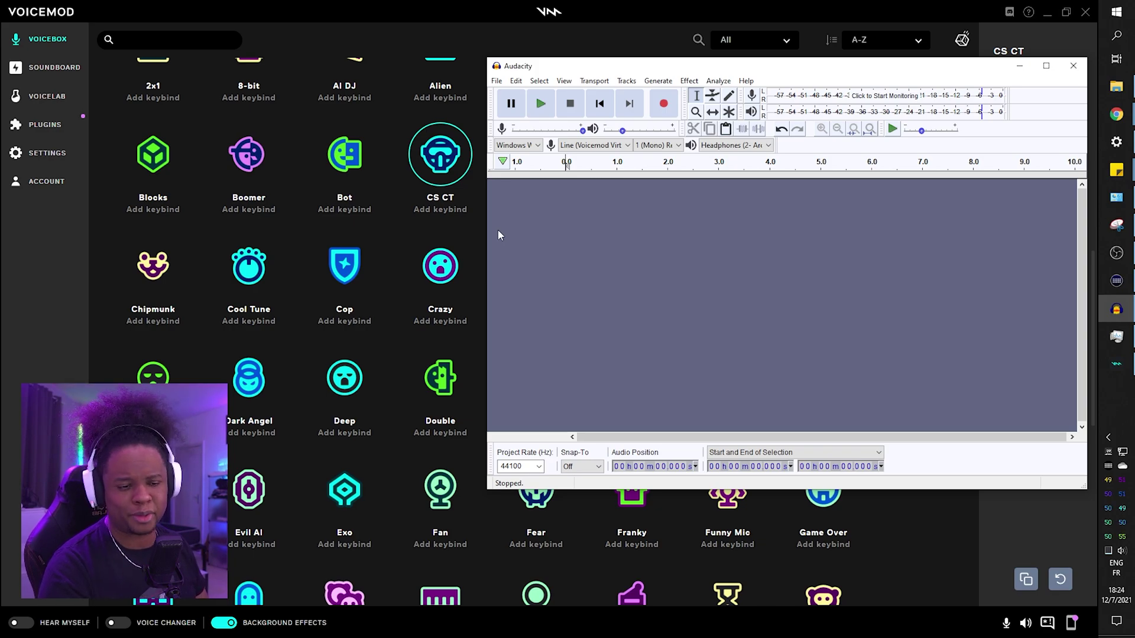
click(663, 104)
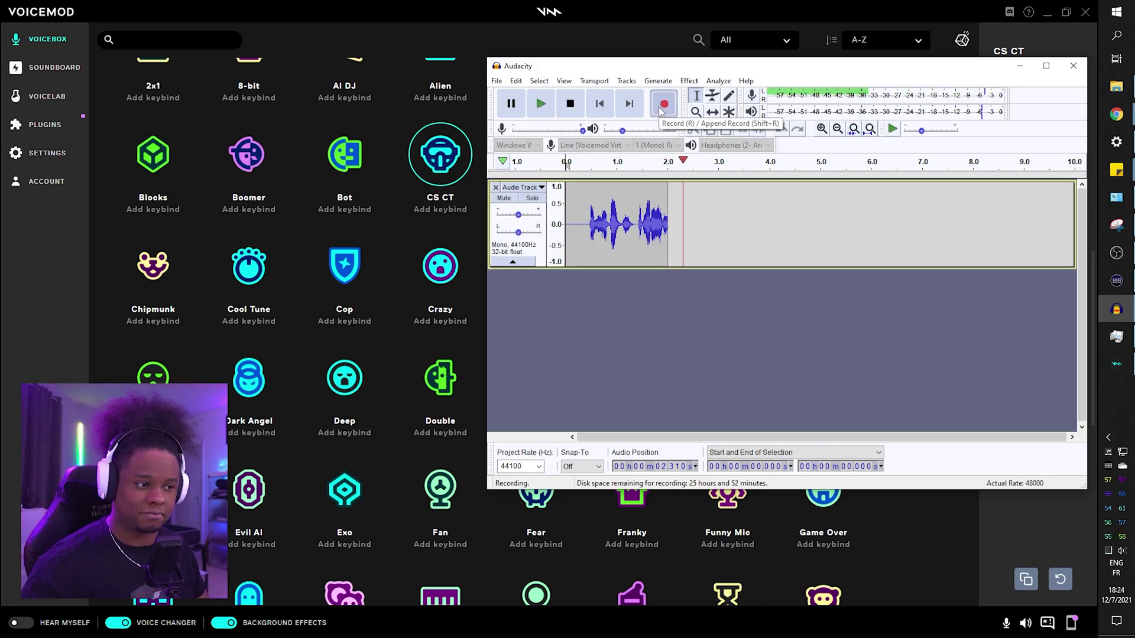
click(570, 103)
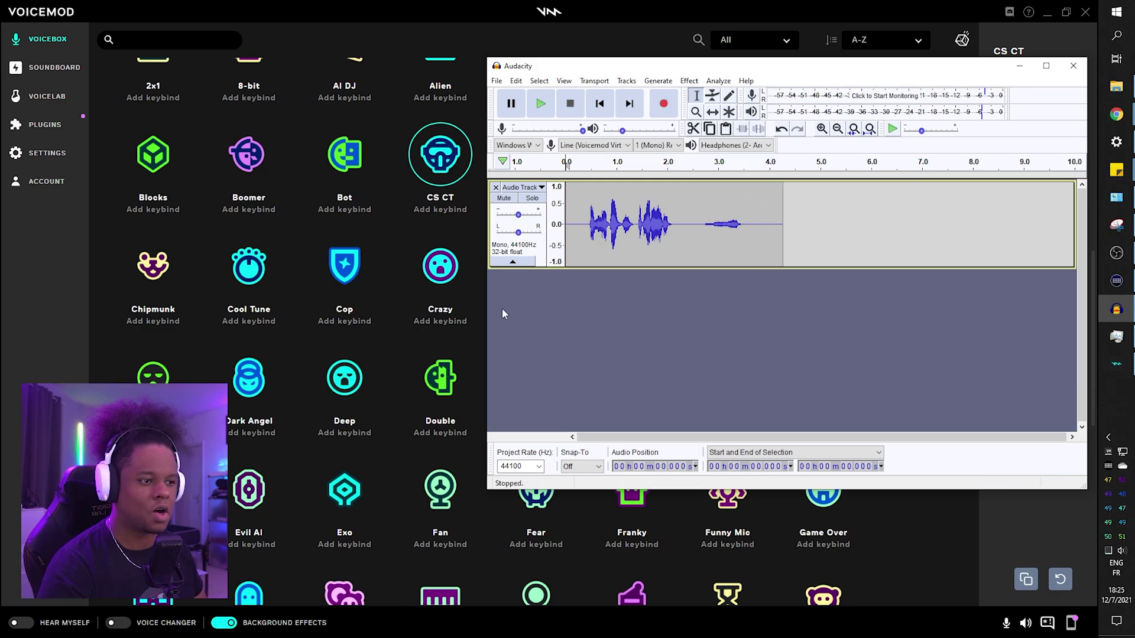
click(535, 103)
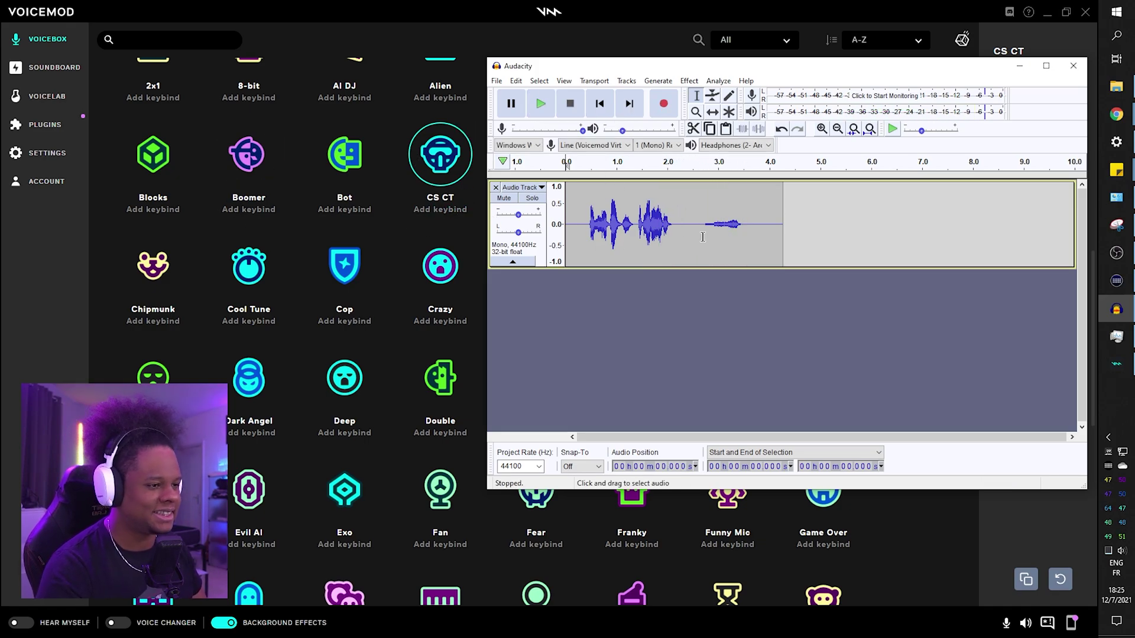
Delete the silence at 2.17–2.54 s, the first 0.453 s and the tail, then replay
drag(675, 230, 695, 231)
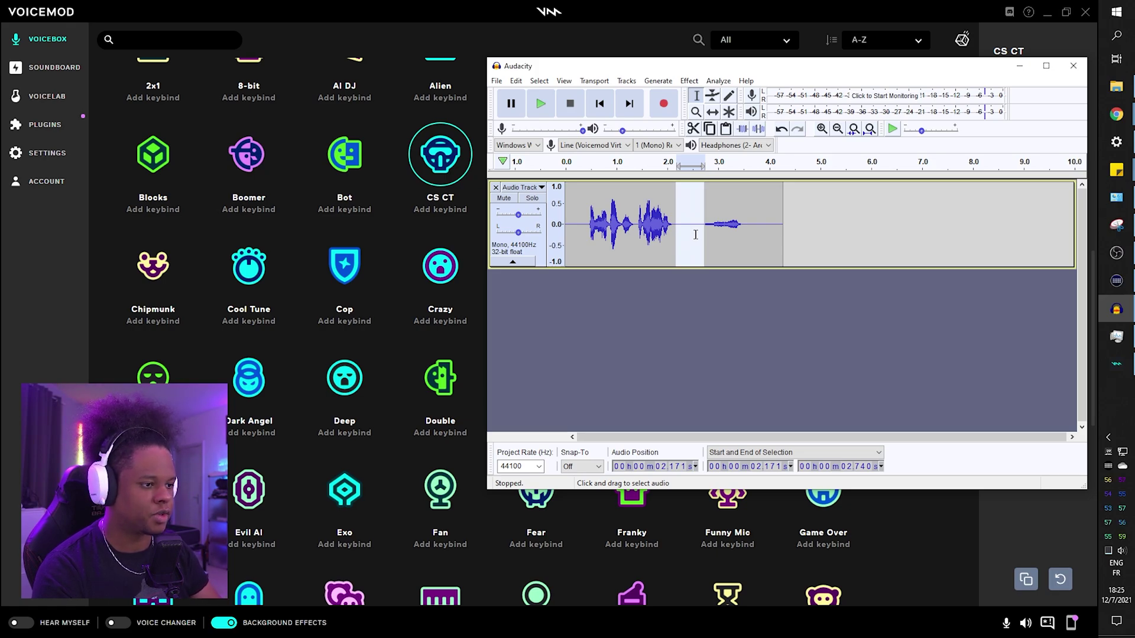
key(Delete)
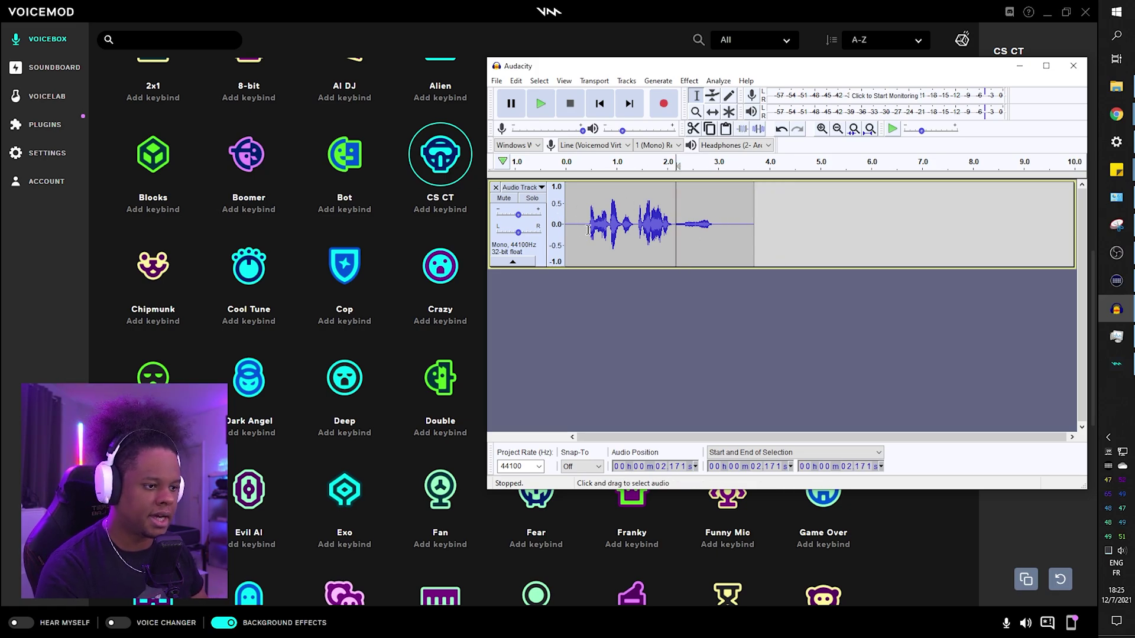
drag(588, 227, 564, 230)
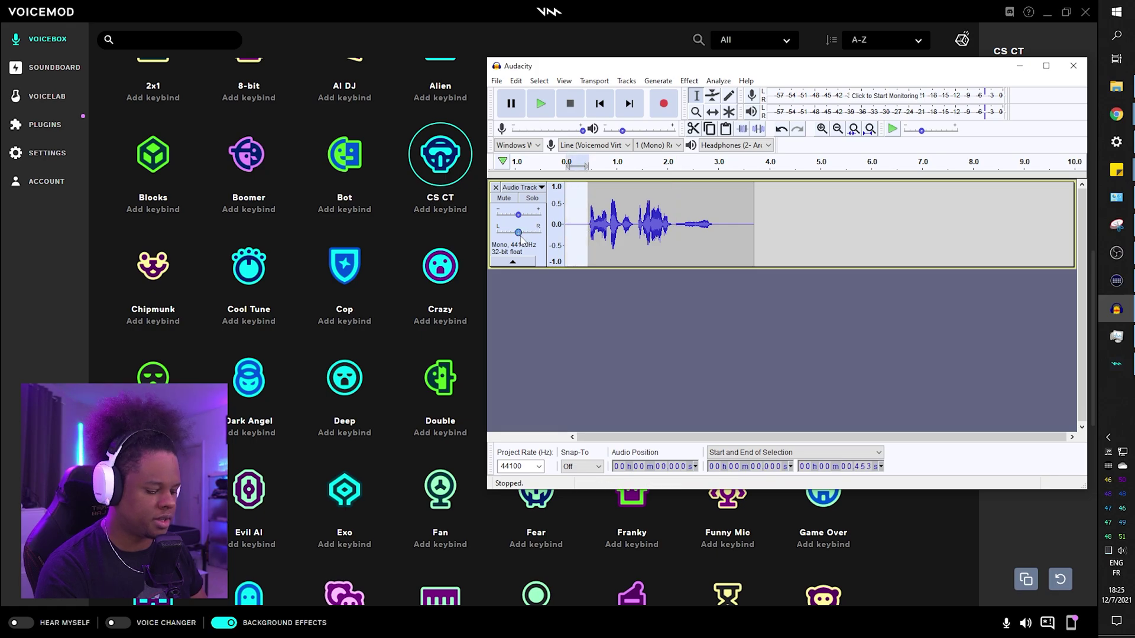
key(Delete)
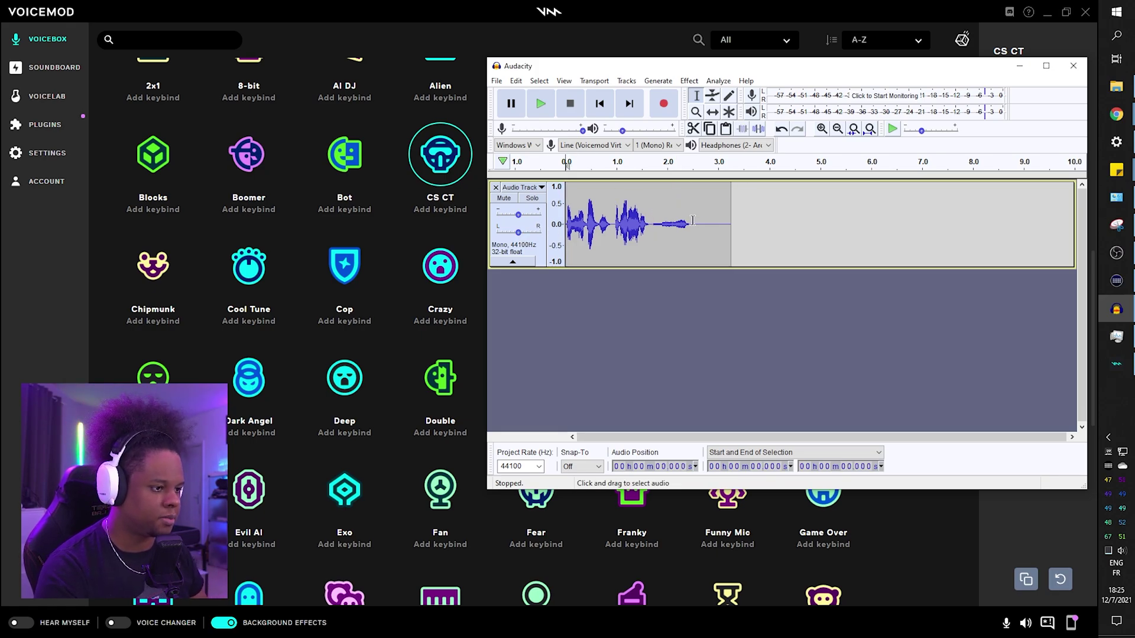
drag(692, 221, 743, 230)
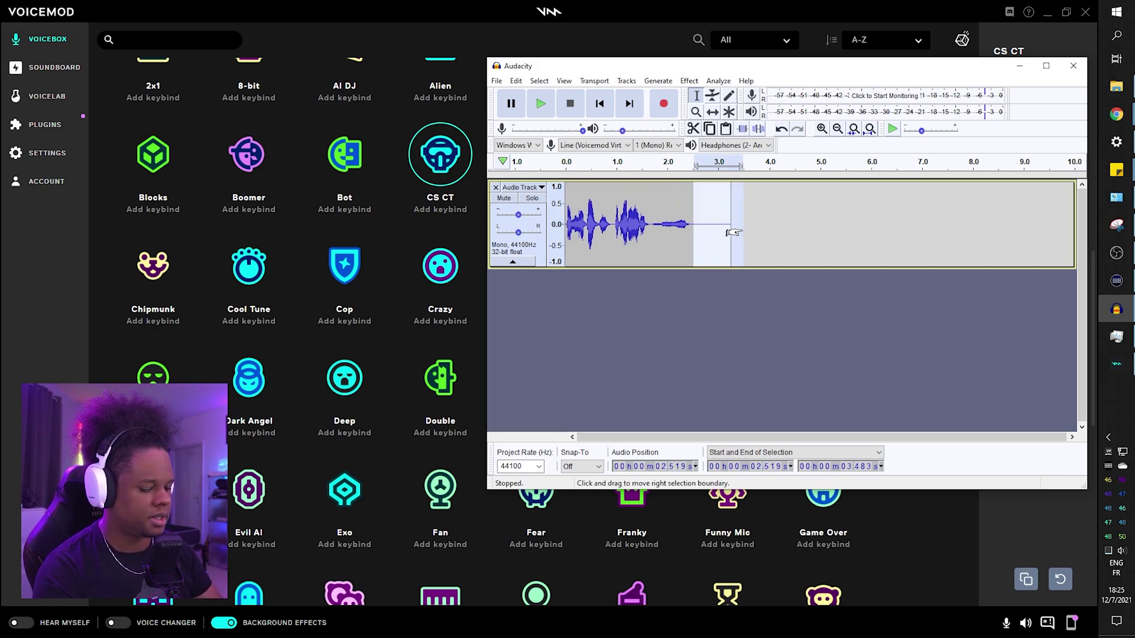
key(Delete)
click(541, 104)
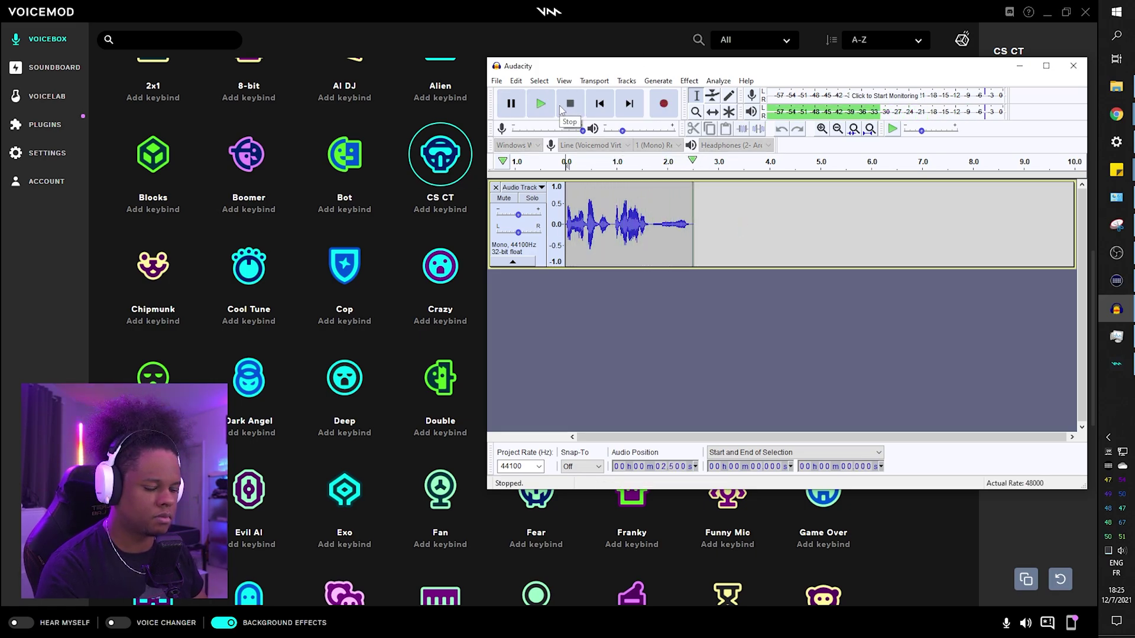
Export the trimmed clip from Audacity as a WAV file
click(498, 84)
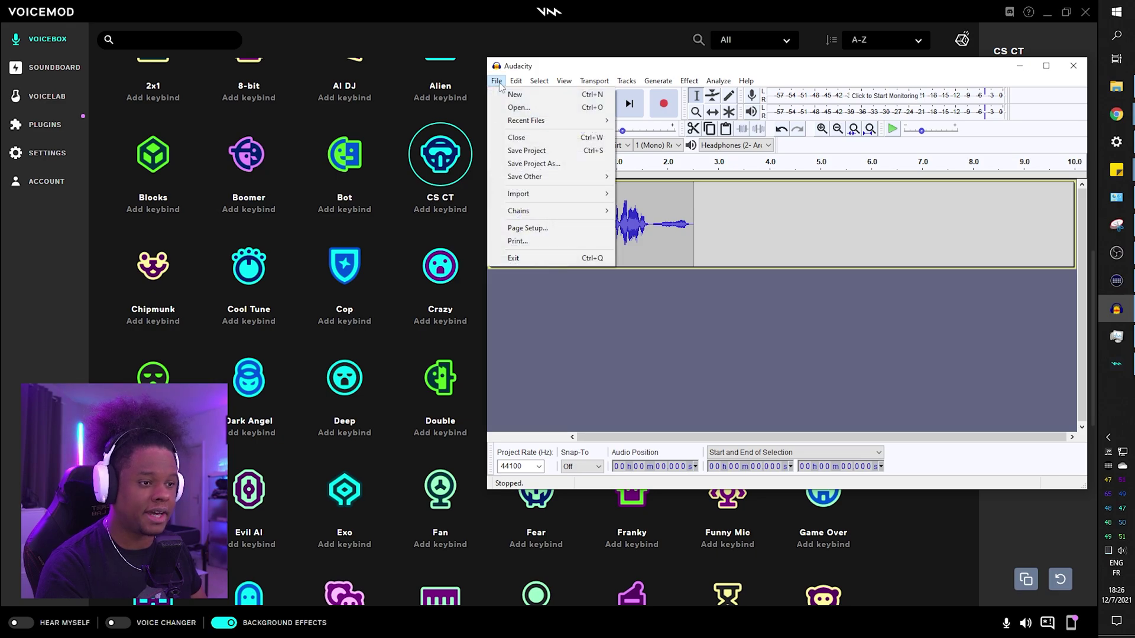
mouse_move(545, 176)
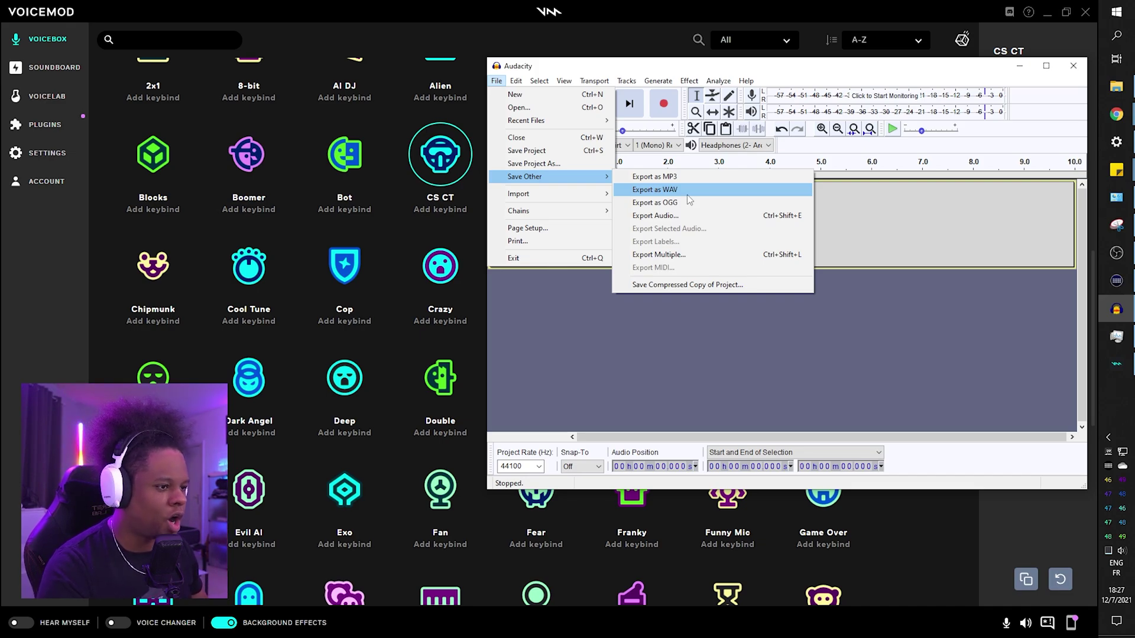
click(687, 194)
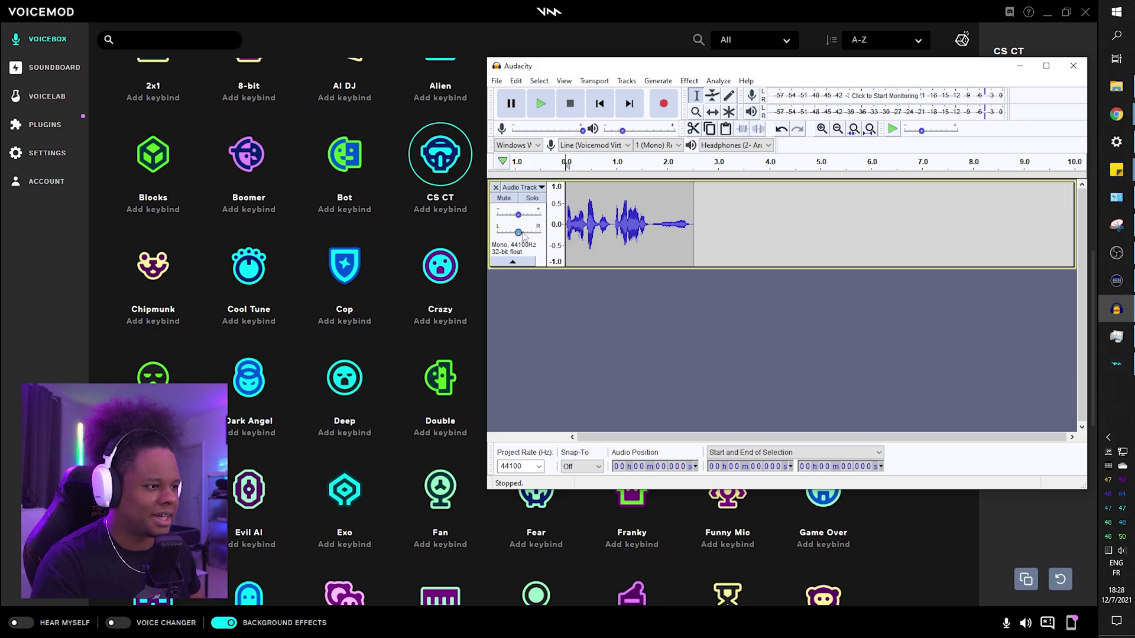
Glance at the Effect menu, then close the exported track to leave an empty project
click(689, 82)
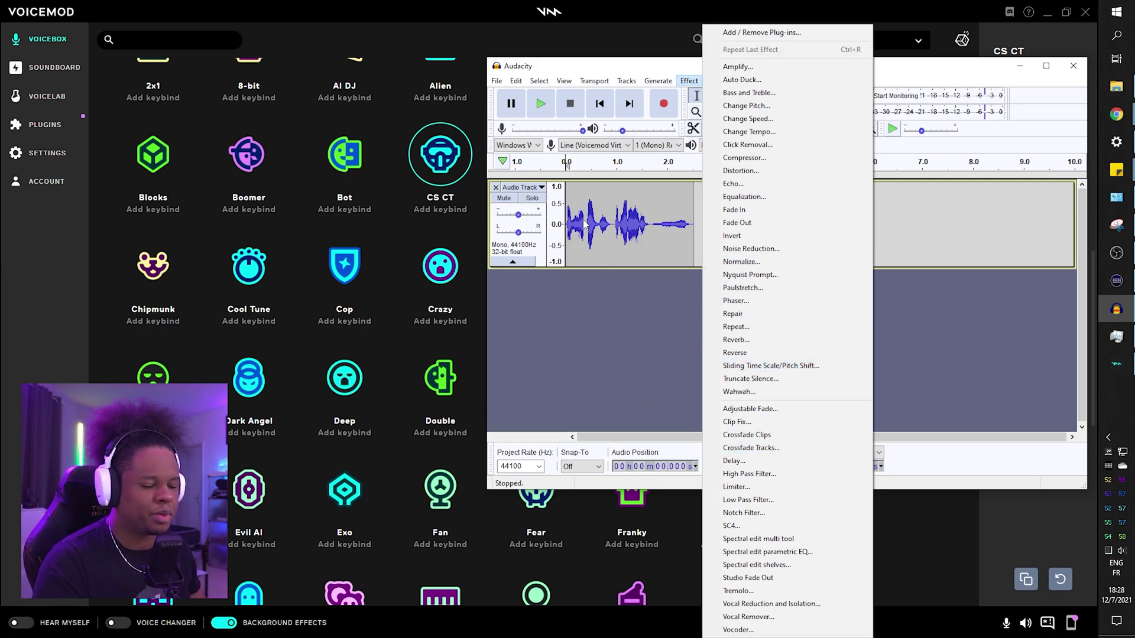
mouse_move(539, 81)
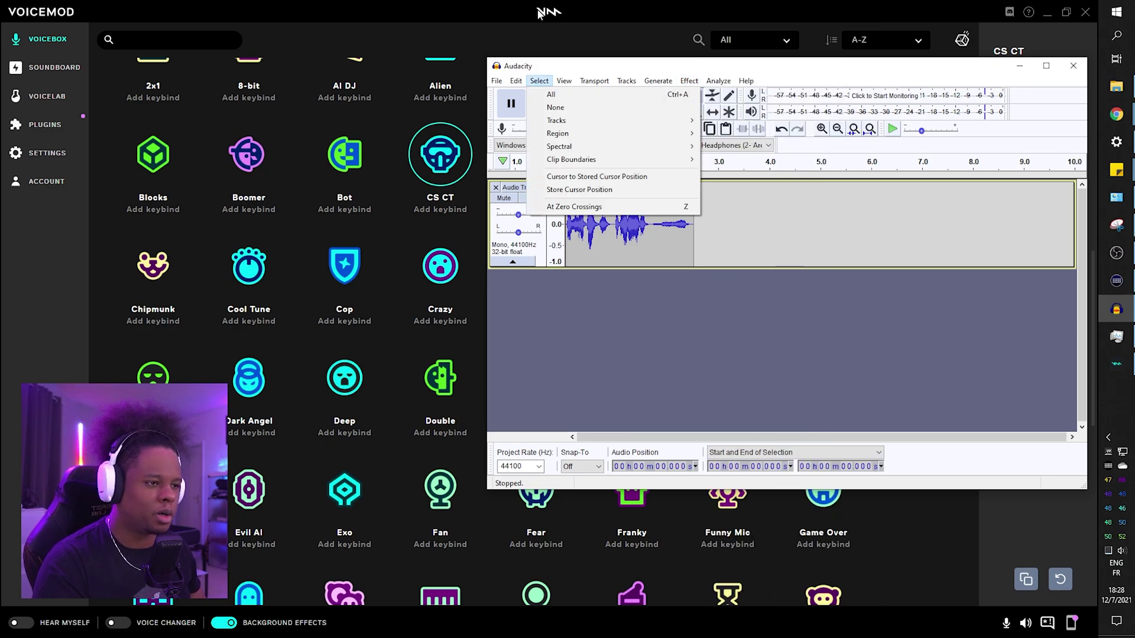
click(574, 65)
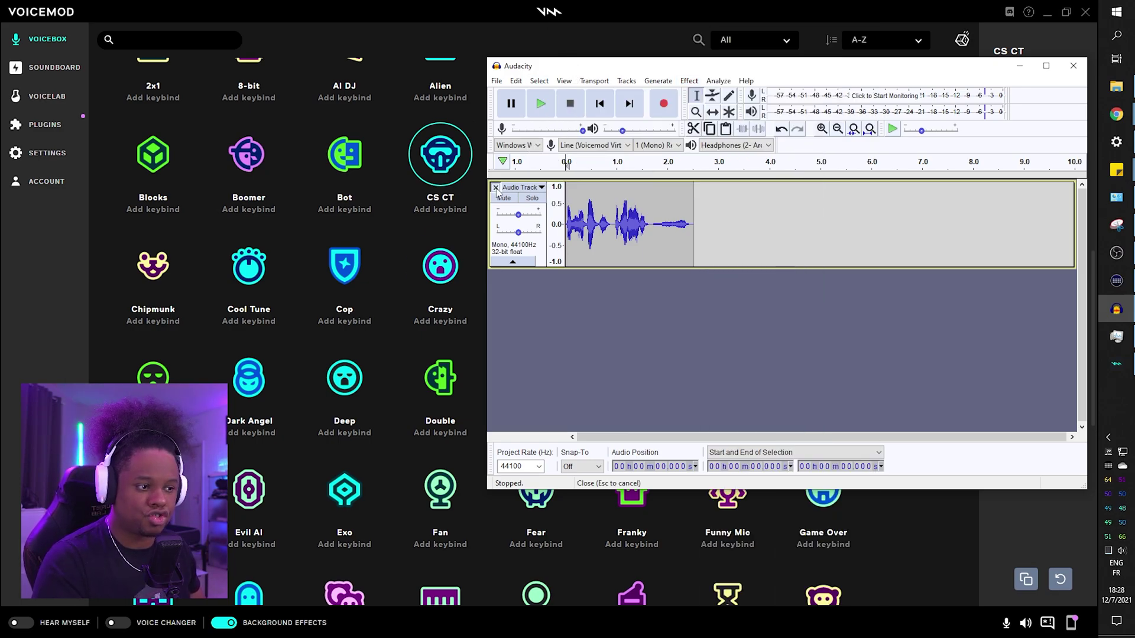
click(496, 188)
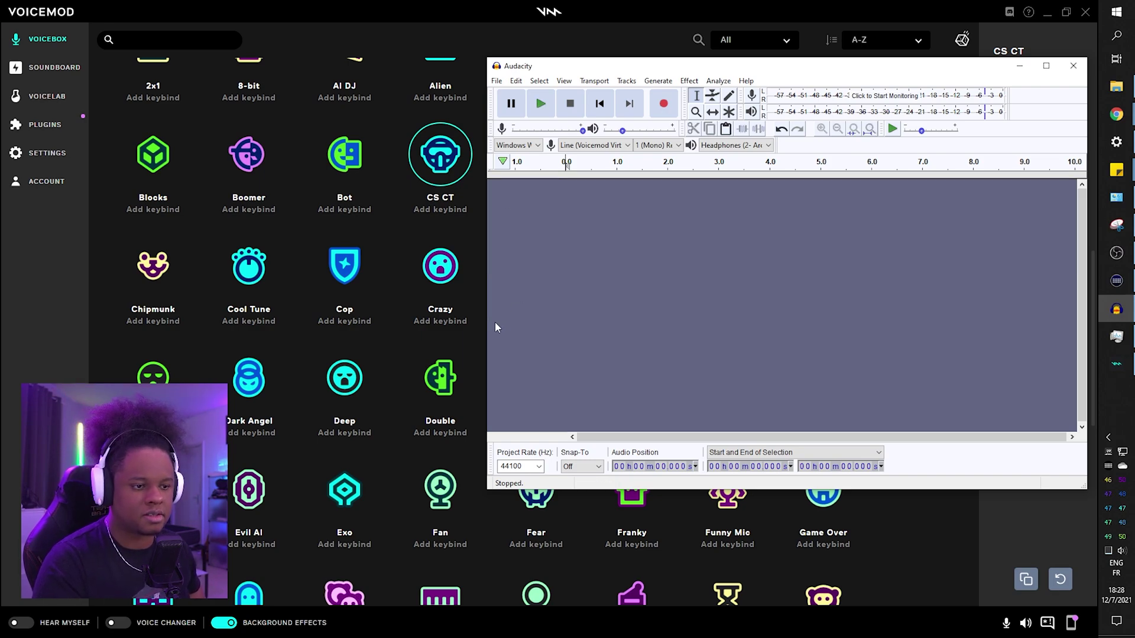
Record a short voice take in Audacity and play it back
click(663, 104)
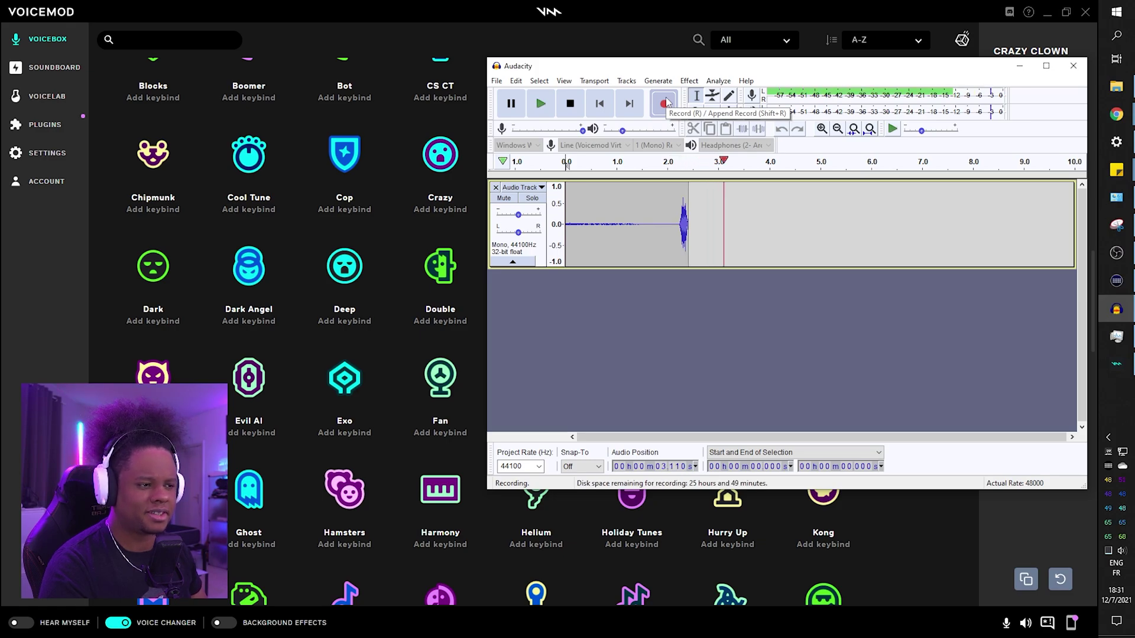
click(570, 104)
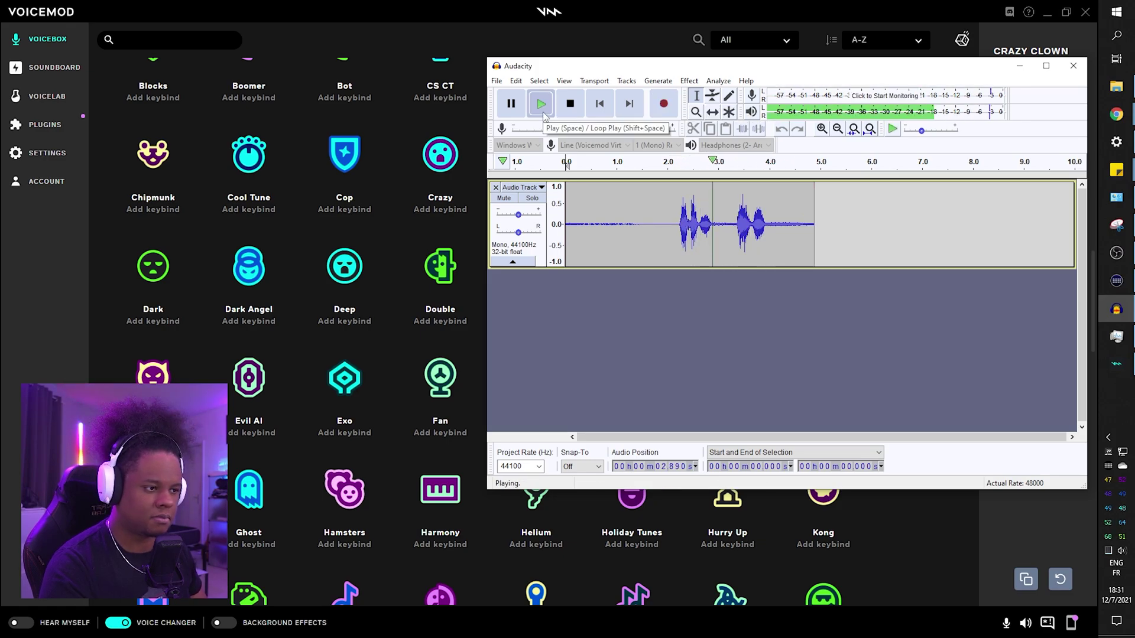
key(space)
click(570, 104)
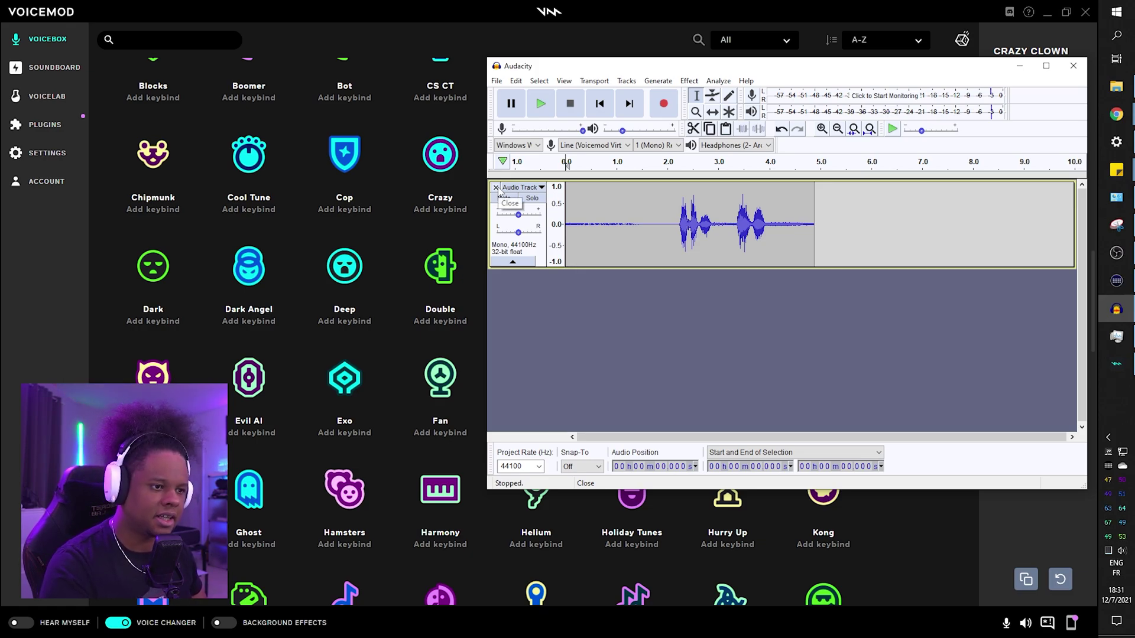
Re-record the take, delete its first 4.284 s, export it, and start another recording
click(496, 188)
click(666, 106)
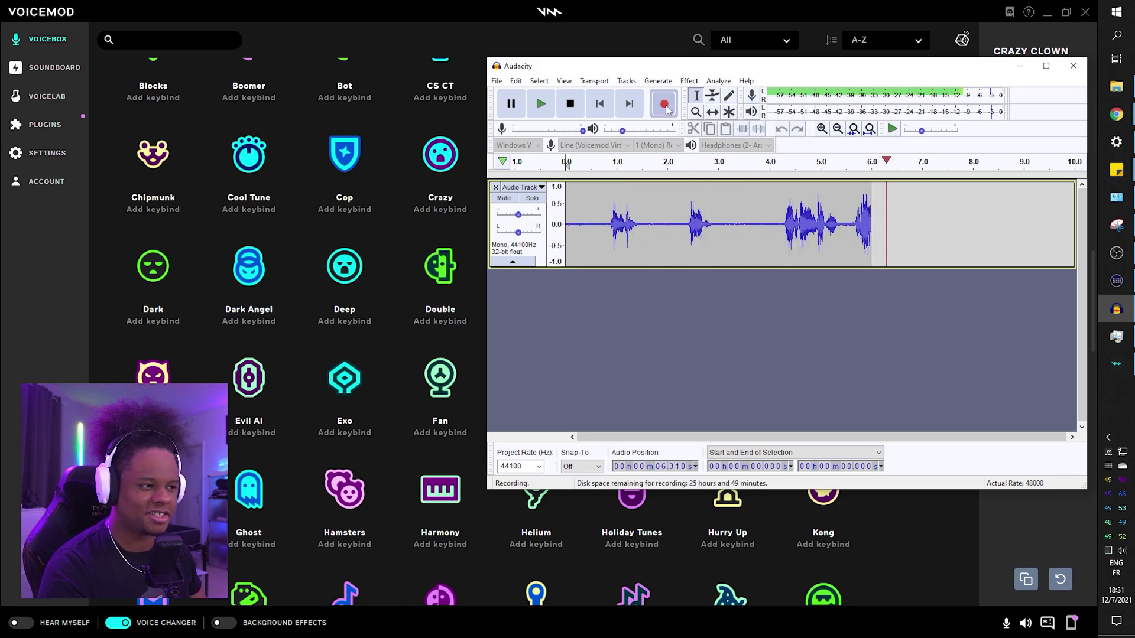
key(space)
key(space)
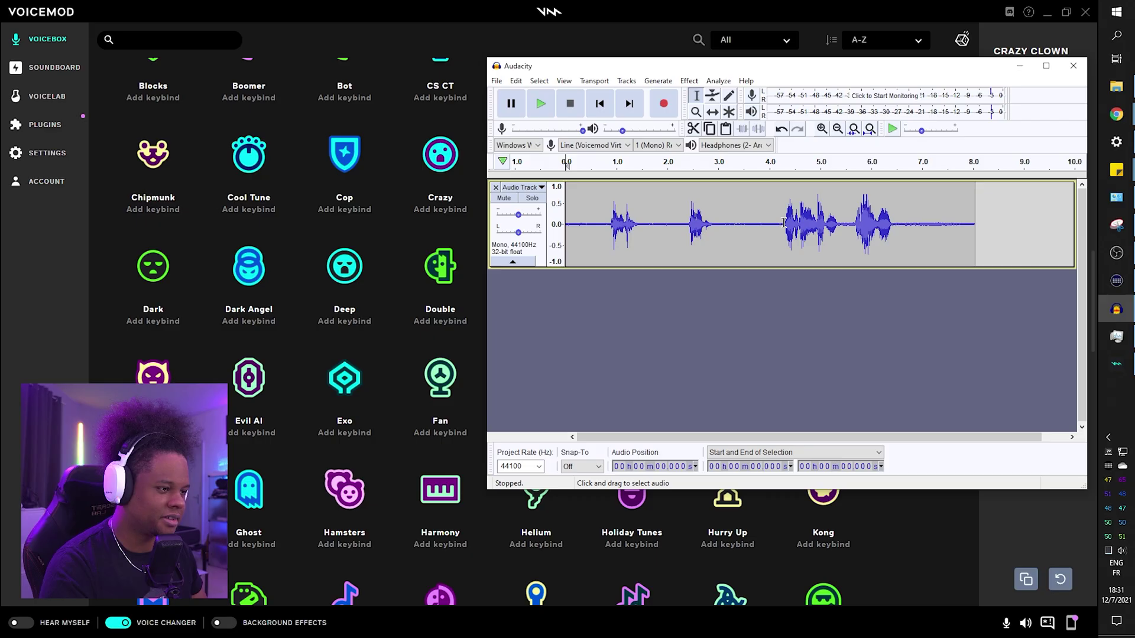
drag(783, 223, 495, 228)
key(Delete)
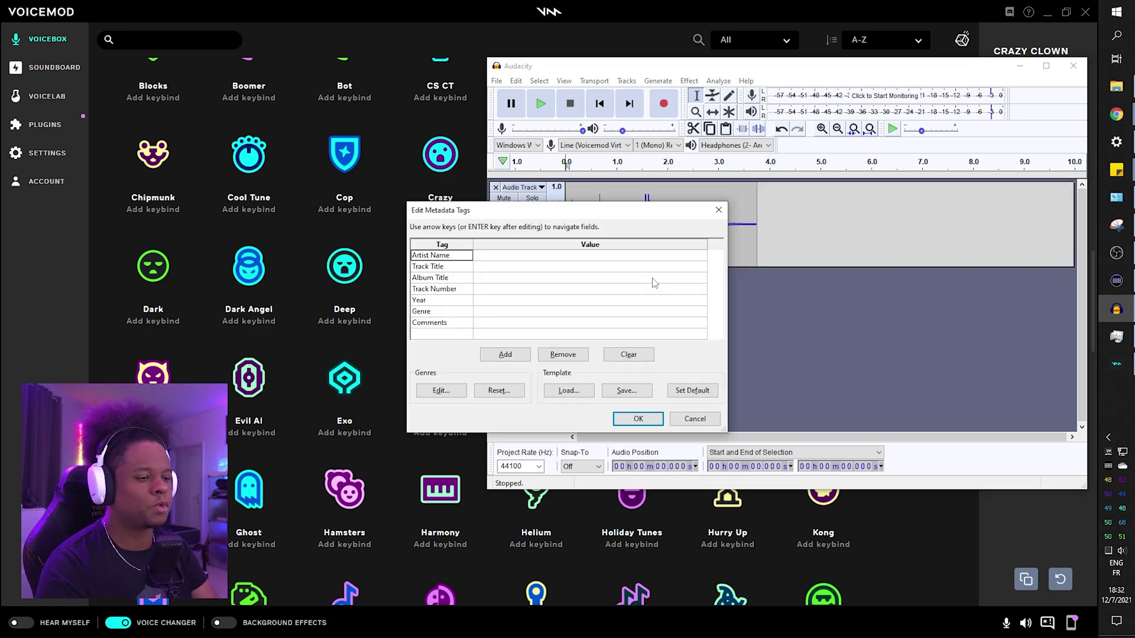
key(Escape)
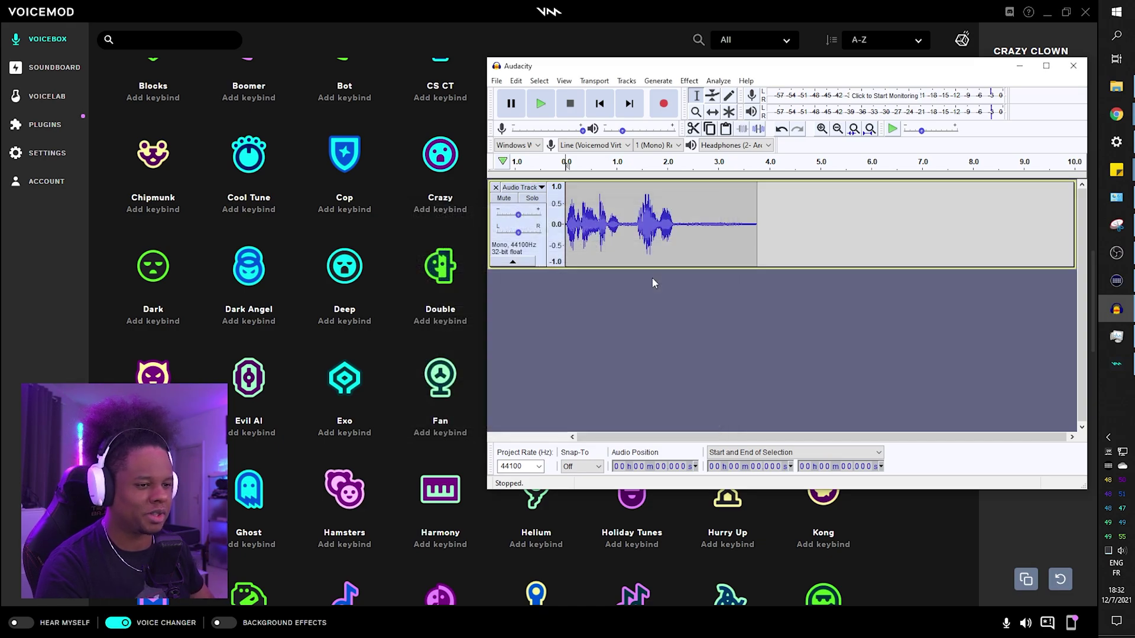
click(665, 107)
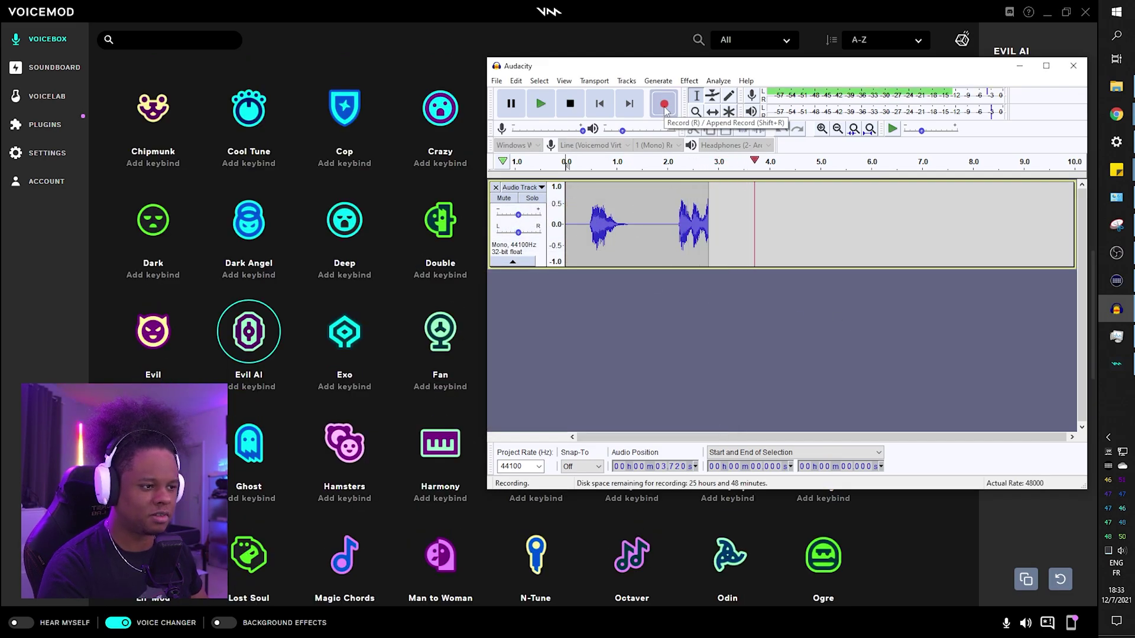
Stop the recording, search Voicemod's soundboard for 'cla', and preview the Clapping and Cheer sounds
click(571, 104)
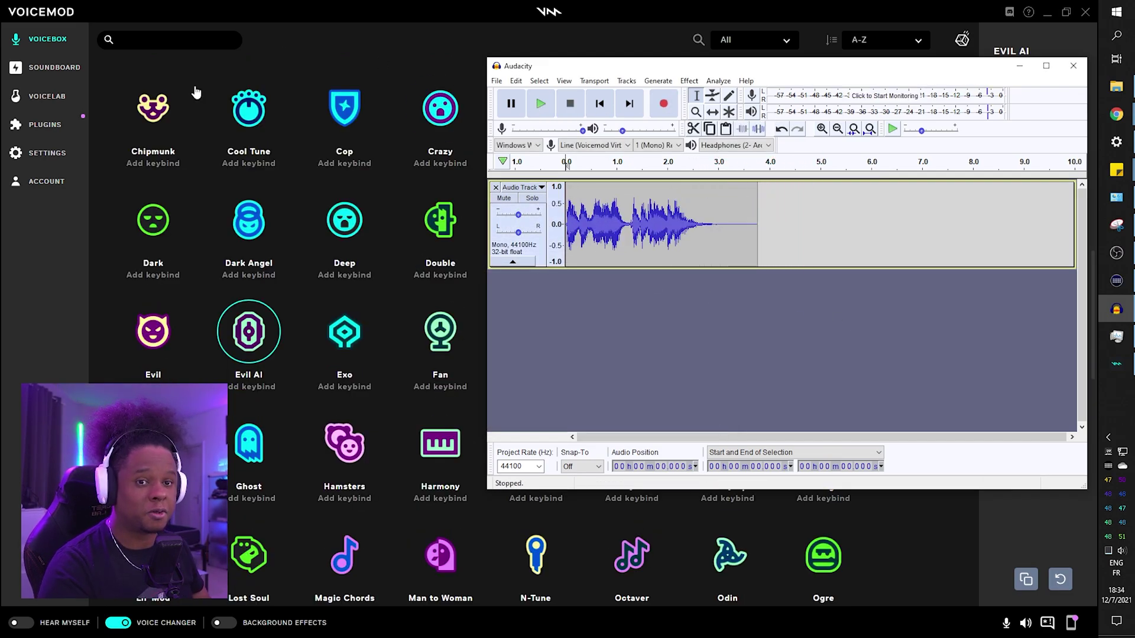
click(52, 68)
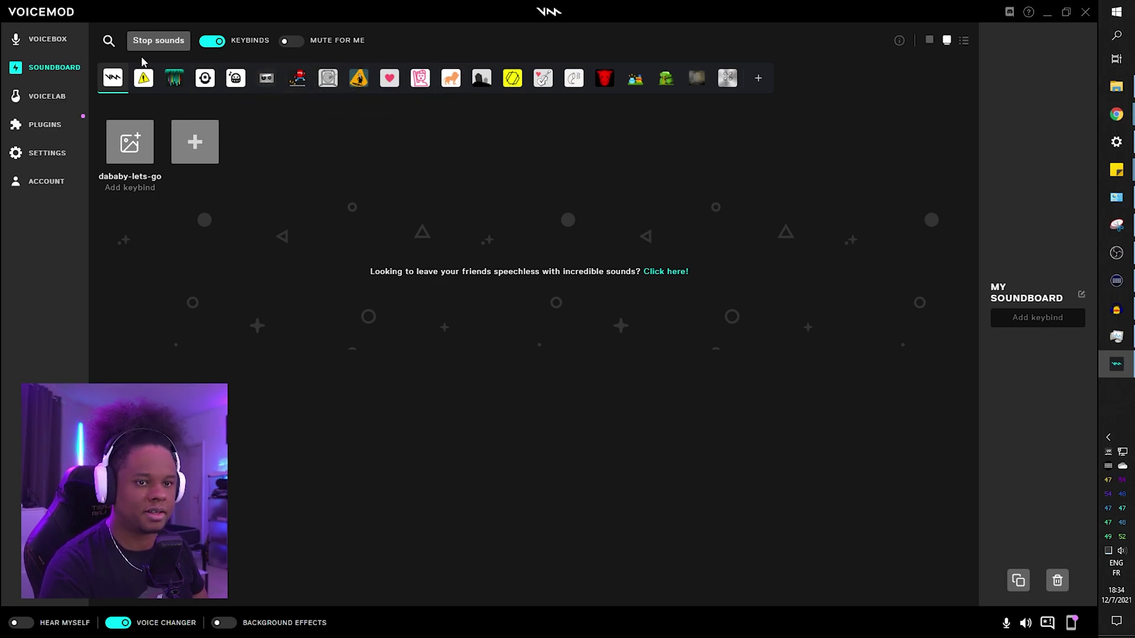
click(107, 41)
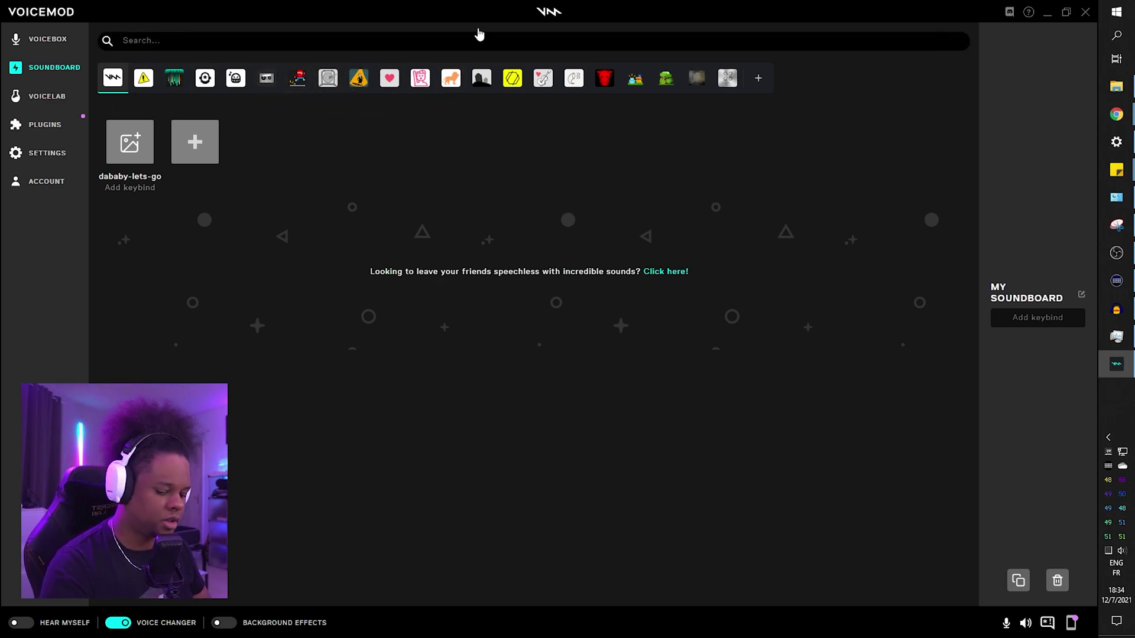
text(clap)
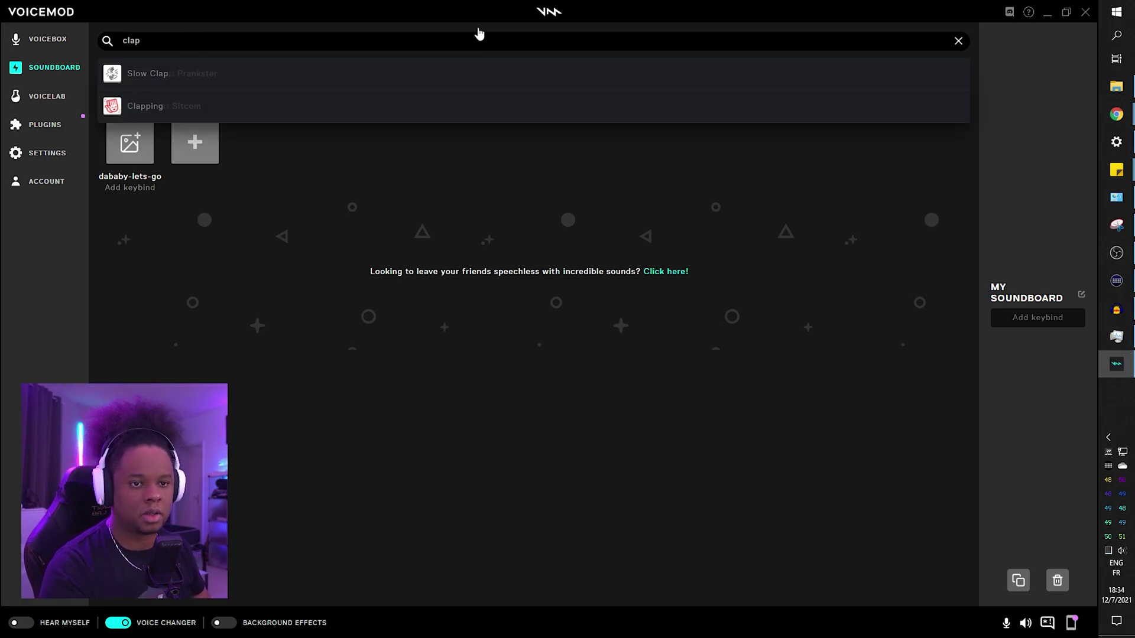
click(140, 112)
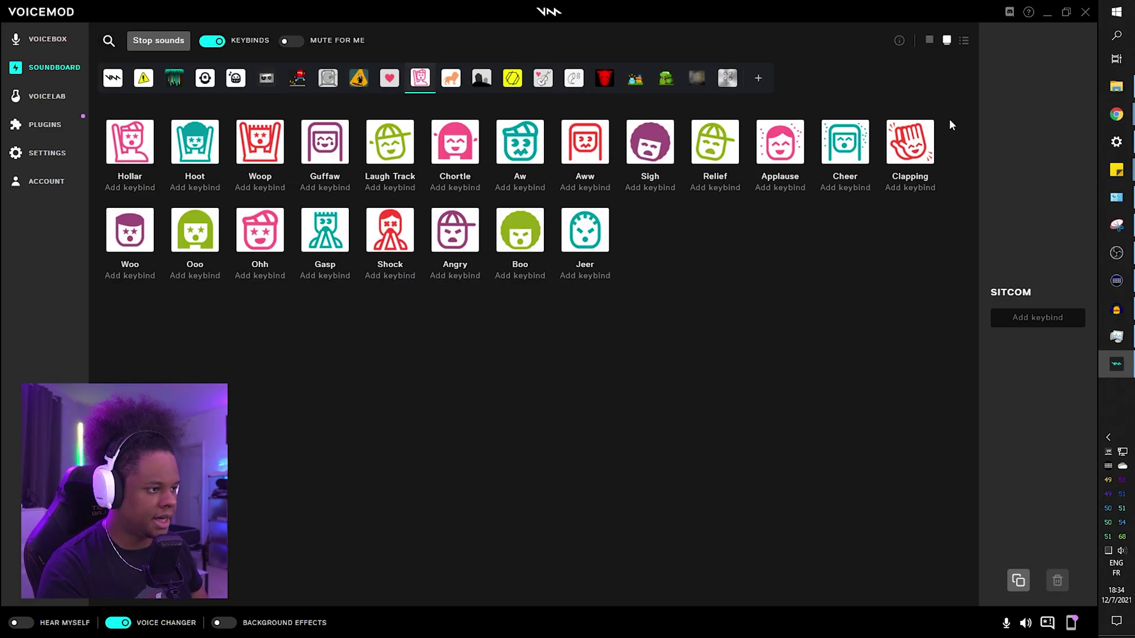
click(915, 154)
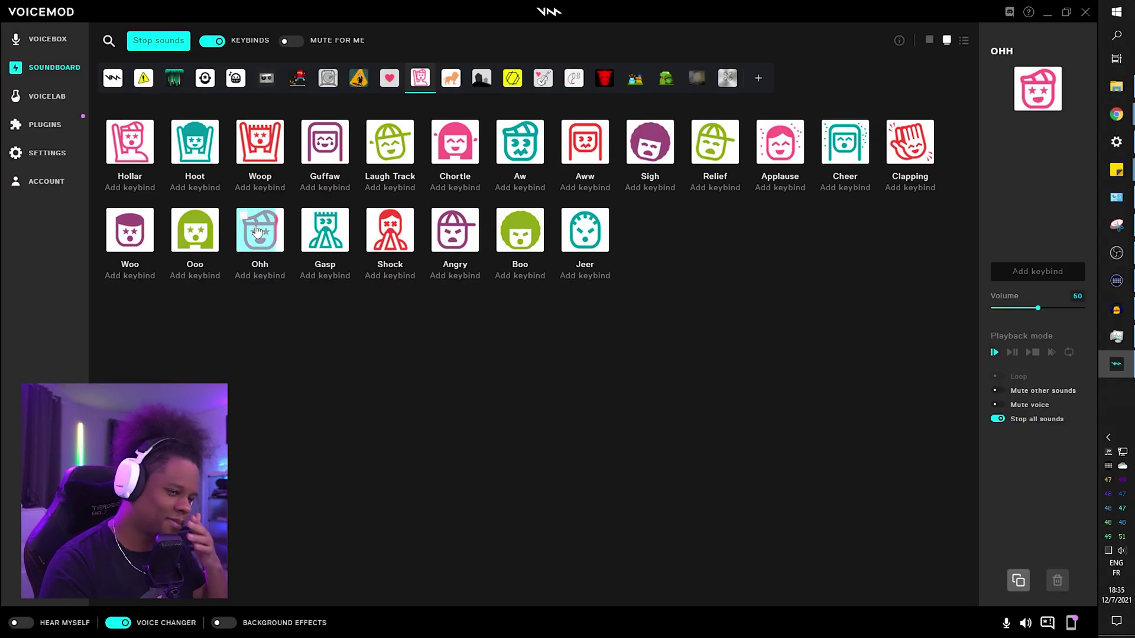
click(845, 141)
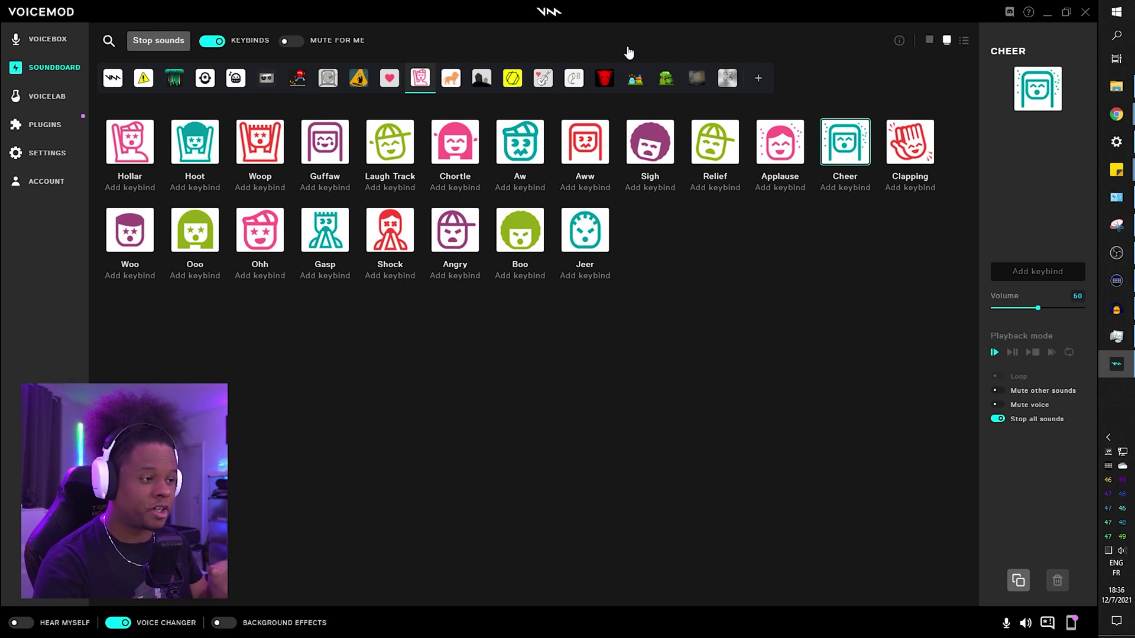
With Voicemod snapped left, record the Cheer sound at lowered volume onto a new Audacity track and play it back
key(super+Left)
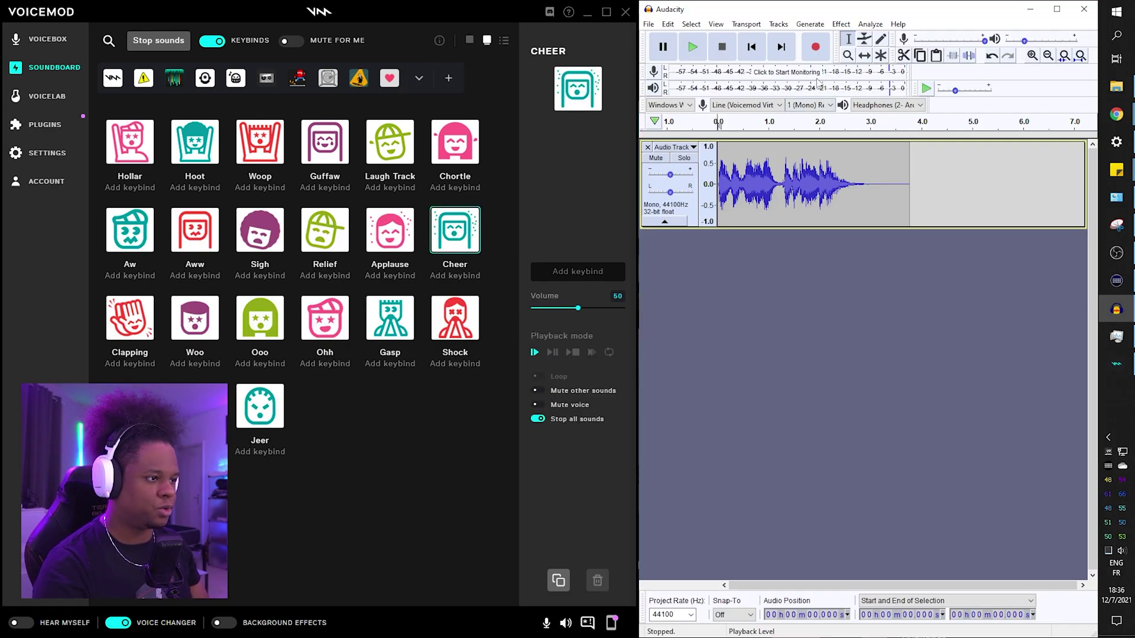
click(815, 47)
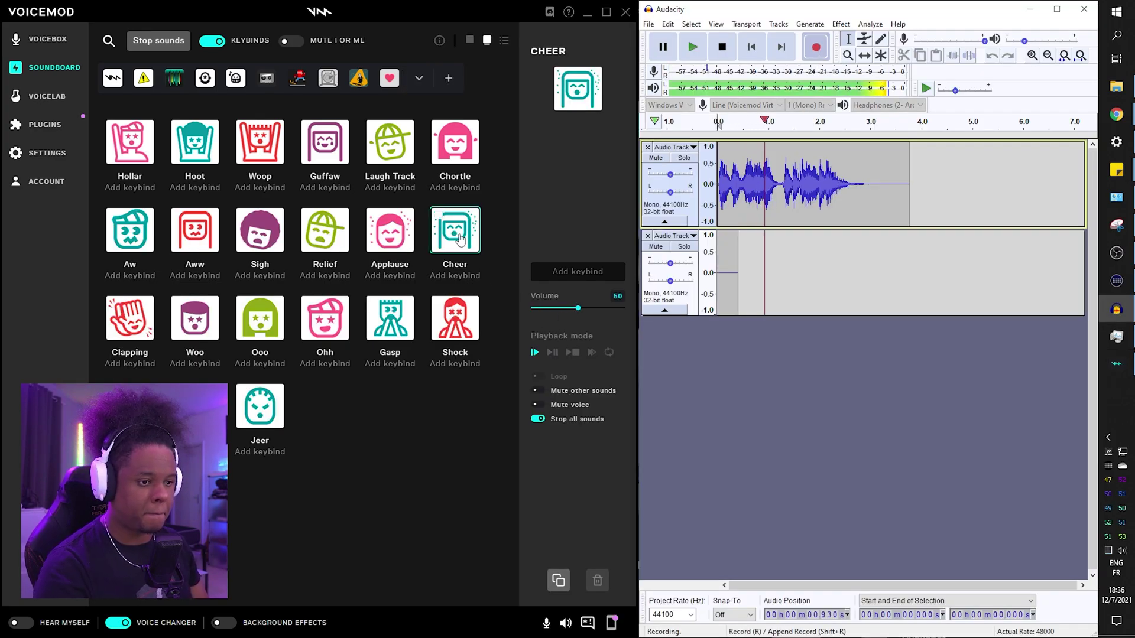
click(461, 238)
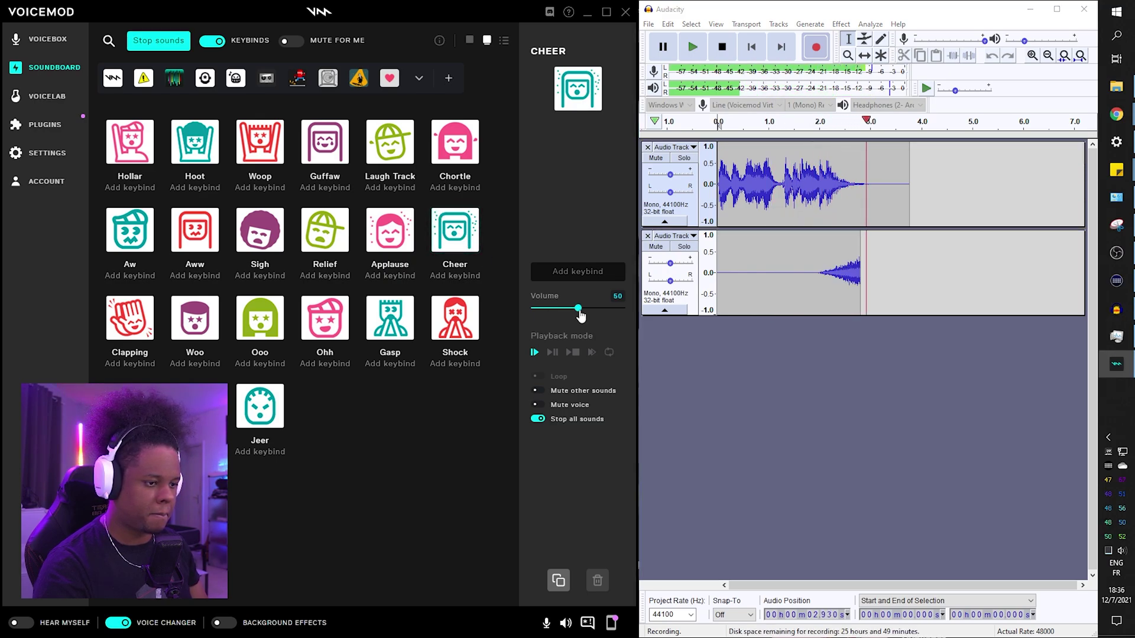
click(571, 311)
drag(571, 313, 533, 316)
click(691, 51)
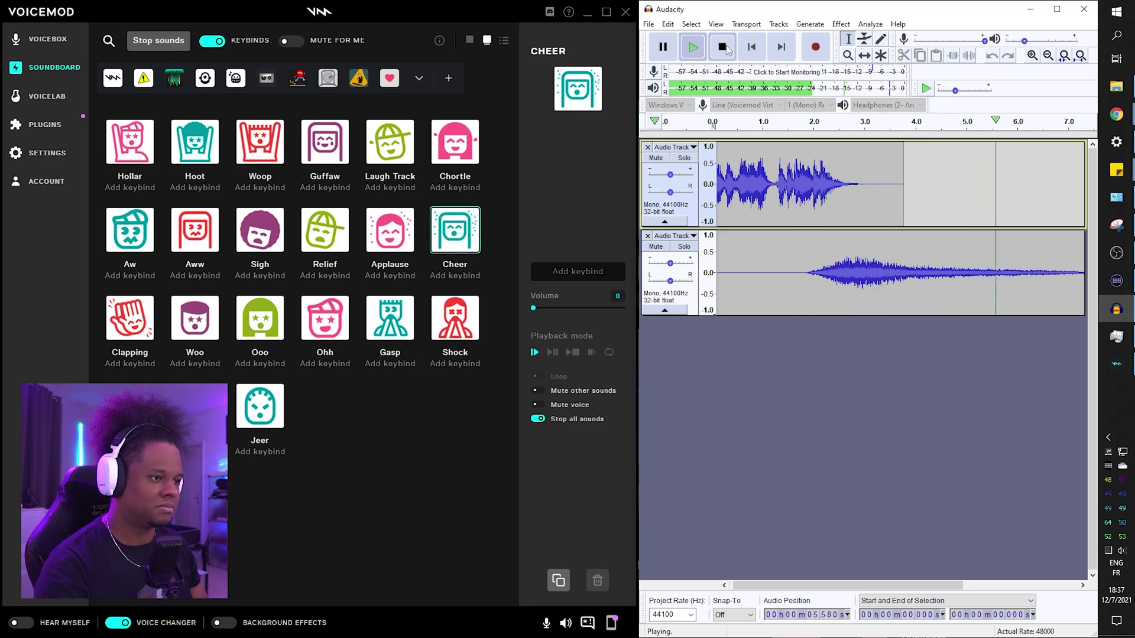
click(722, 46)
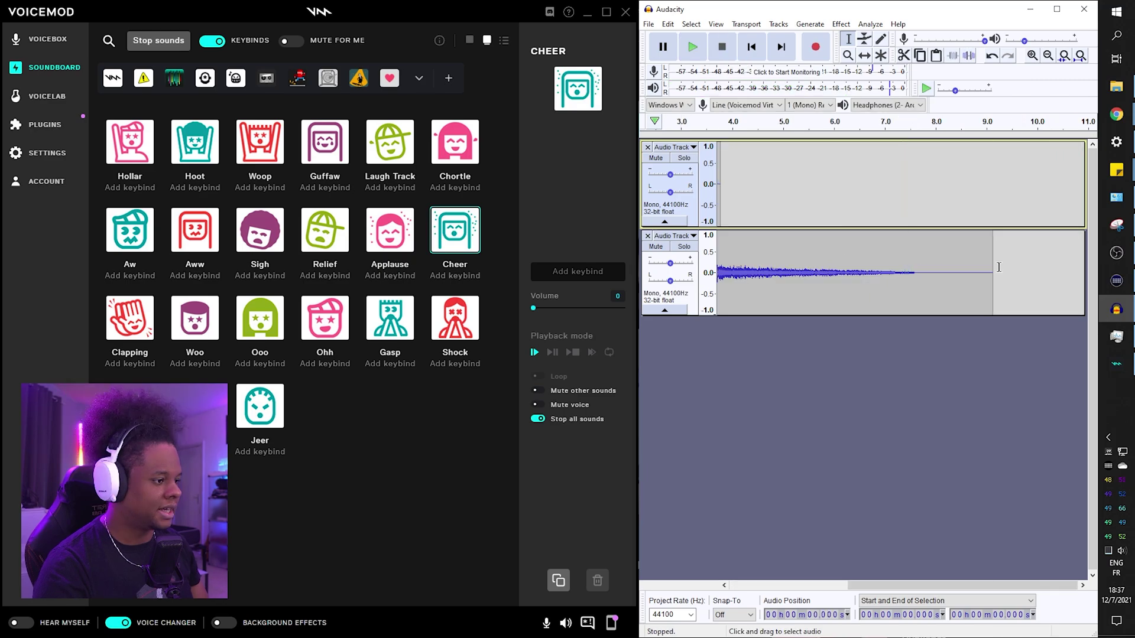
click(1005, 265)
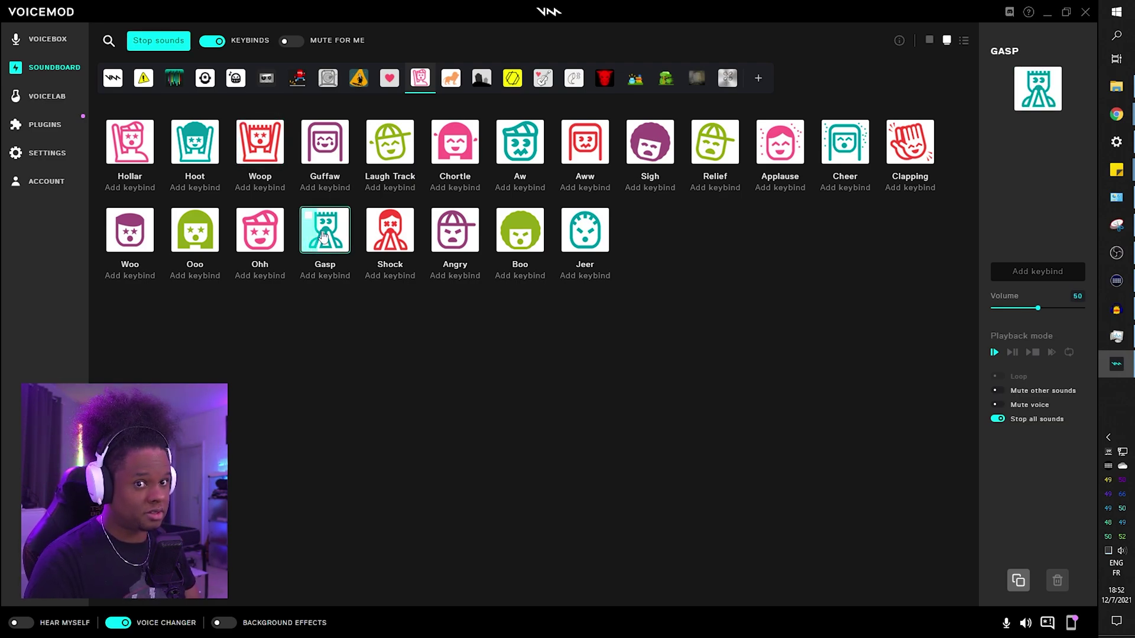
click(136, 155)
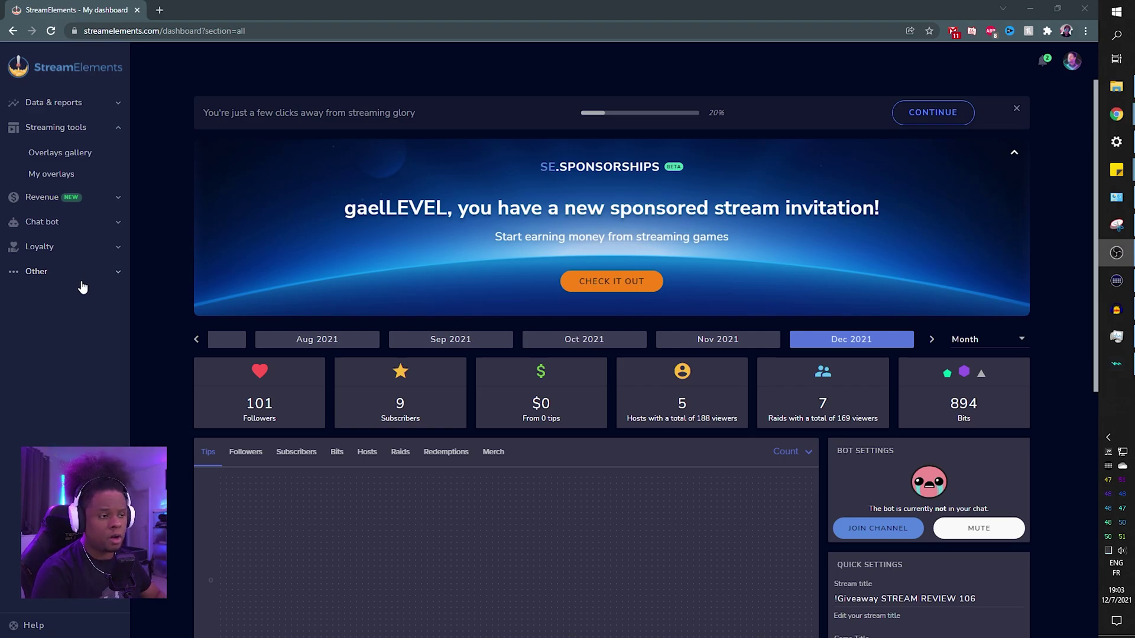
Open My overlays and edit the INTERMISSION overlay
click(48, 176)
click(45, 179)
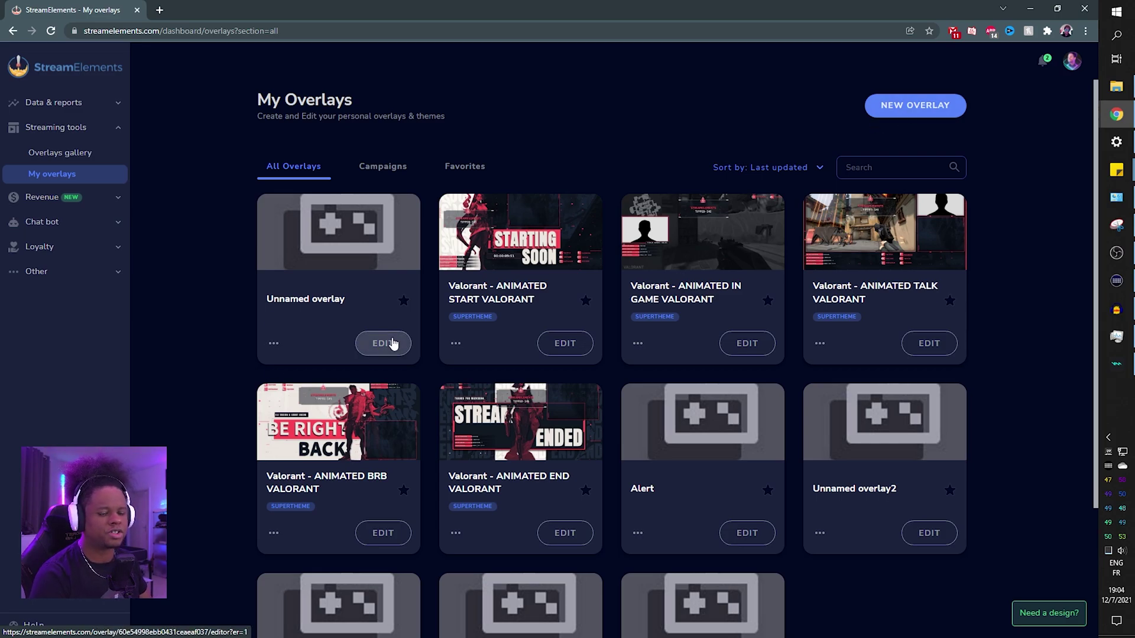
scroll(219, 307, down, 1)
scroll(219, 307, down, 3)
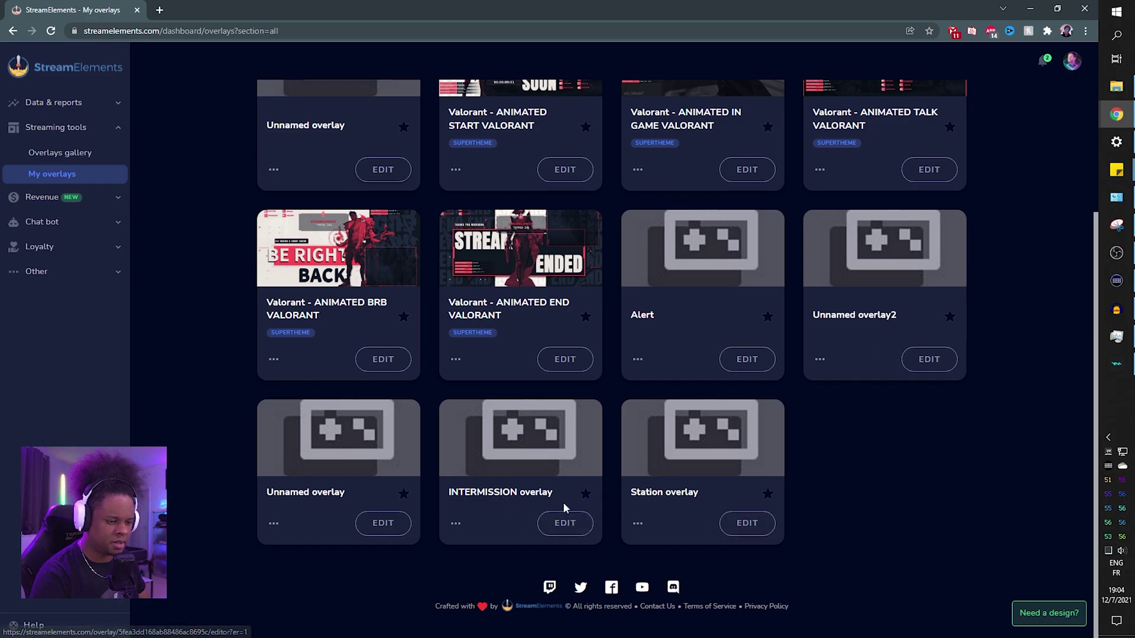
click(553, 525)
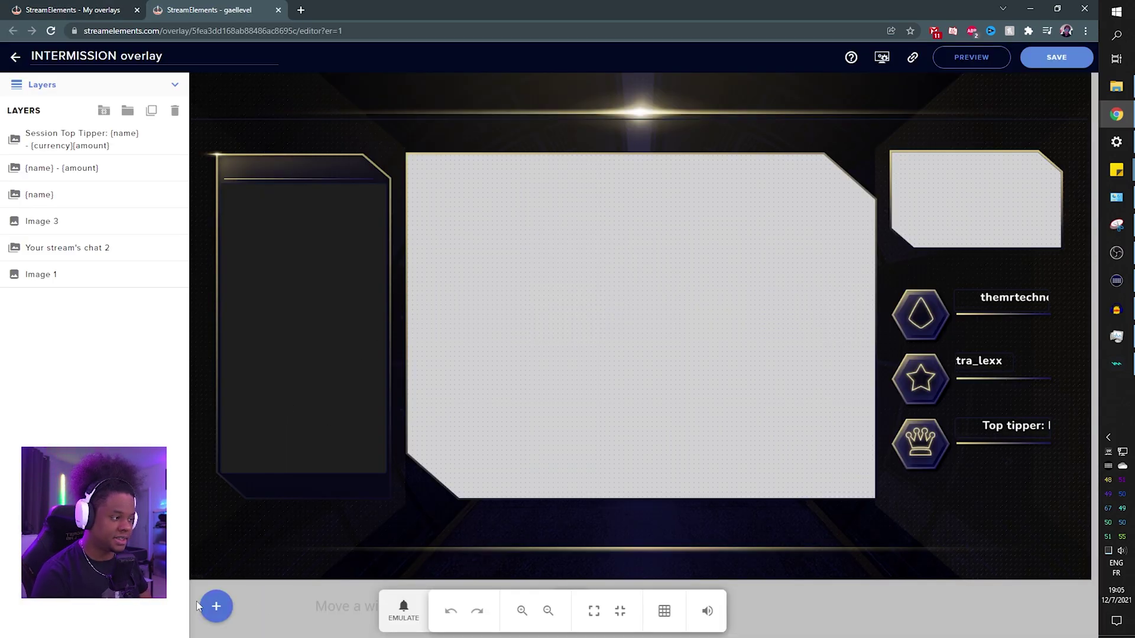
Add an AlertBox widget, centre it in the main frame, and open the follower alert's settings
click(223, 613)
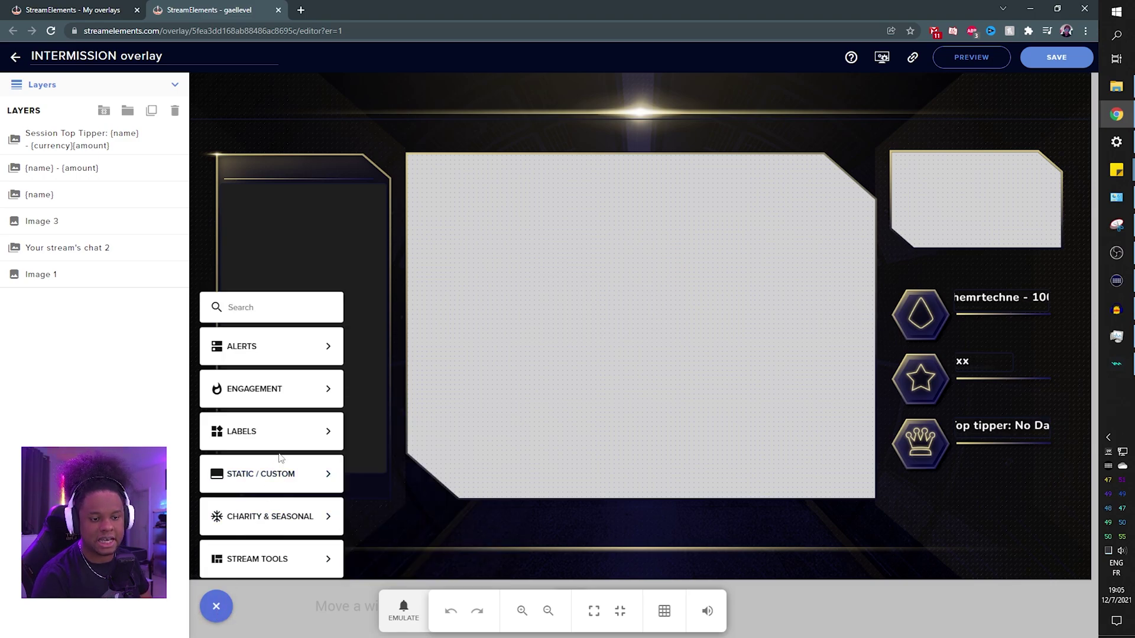
mouse_move(286, 347)
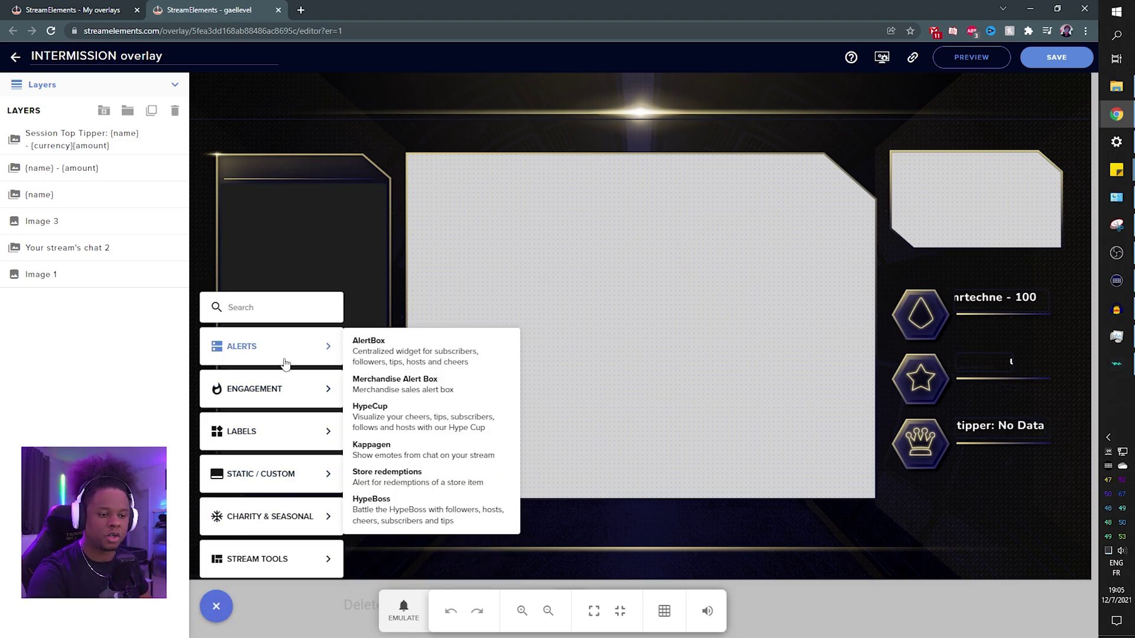
click(398, 349)
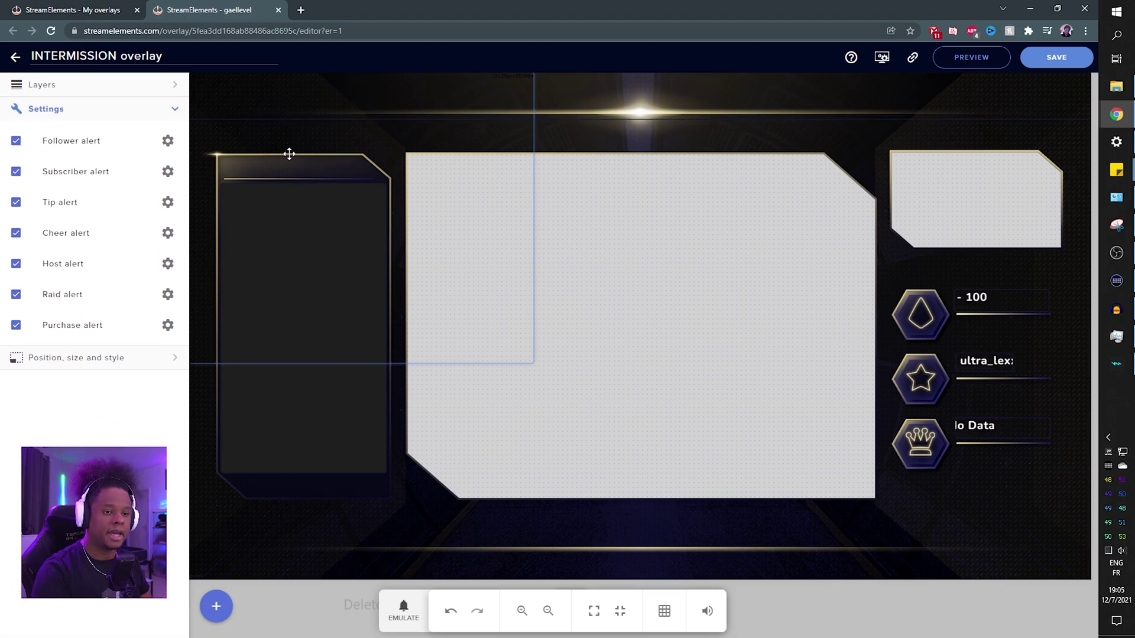
drag(343, 147, 626, 254)
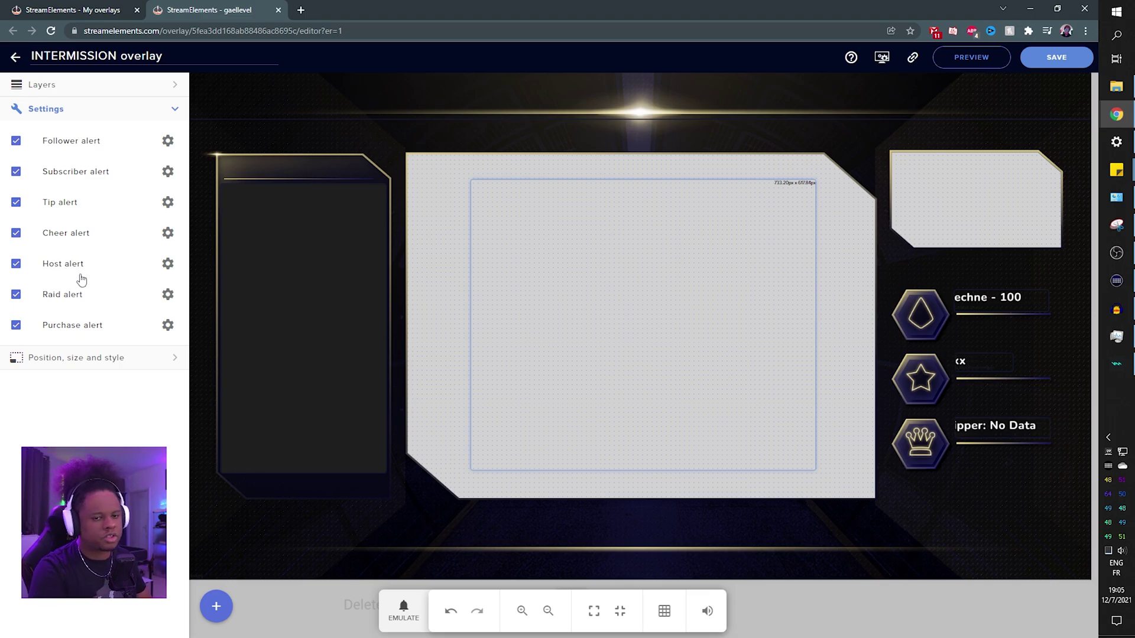
click(167, 144)
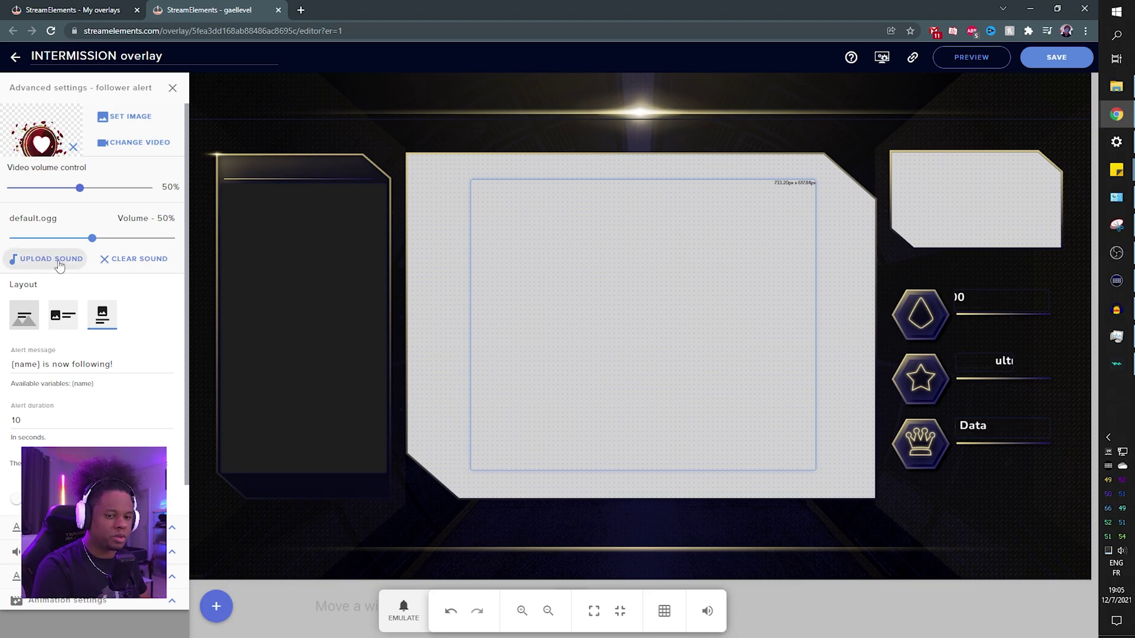
Upload all the .wav clips from the Alerts folder to the sound library
click(37, 258)
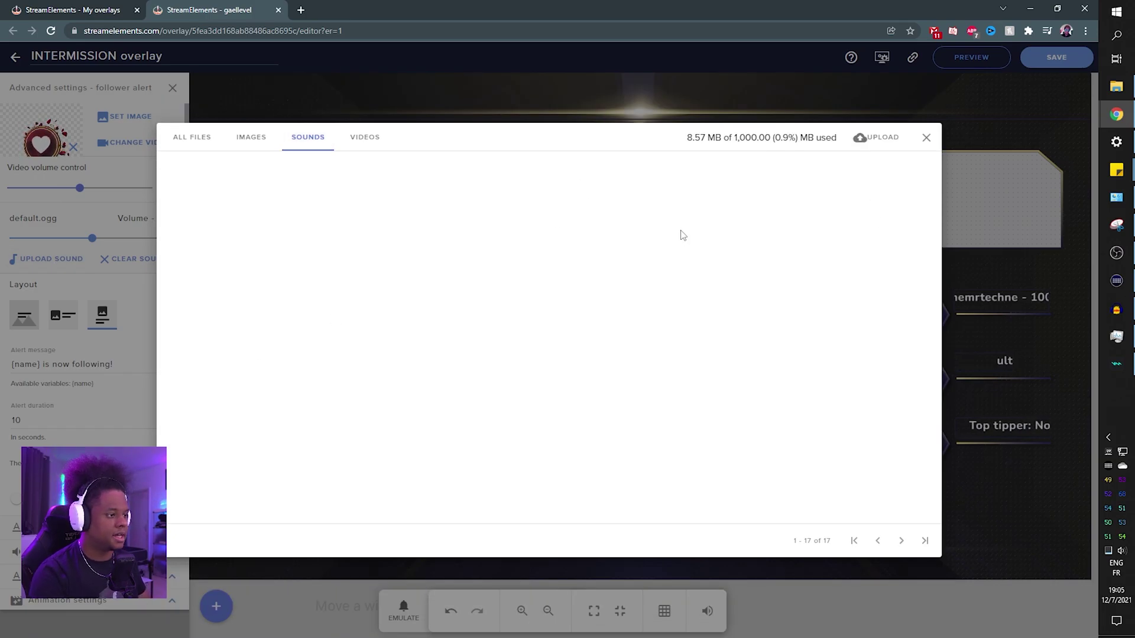
click(875, 141)
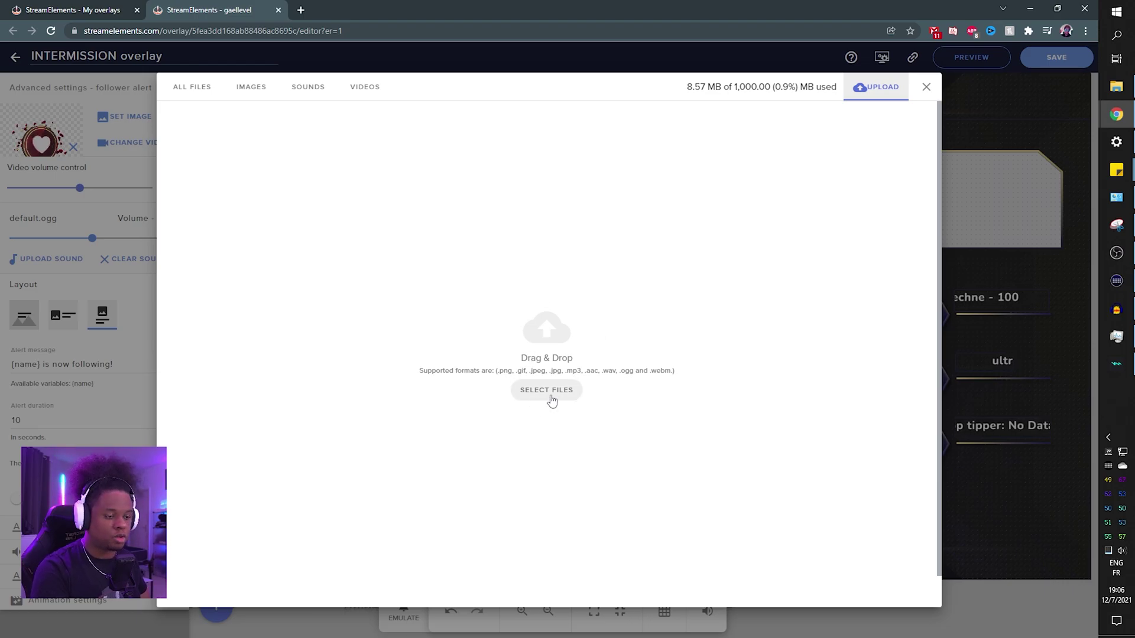
click(547, 400)
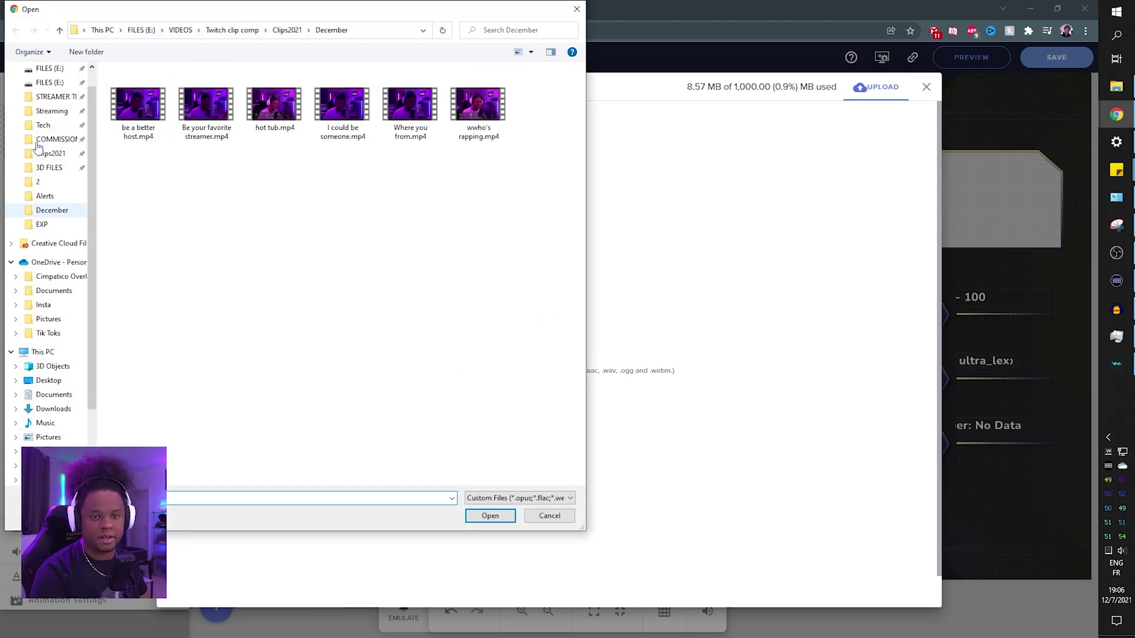
click(45, 153)
mouse_move(188, 219)
mouse_down()
mouse_move(214, 243)
mouse_move(120, 252)
mouse_move(107, 78)
mouse_up()
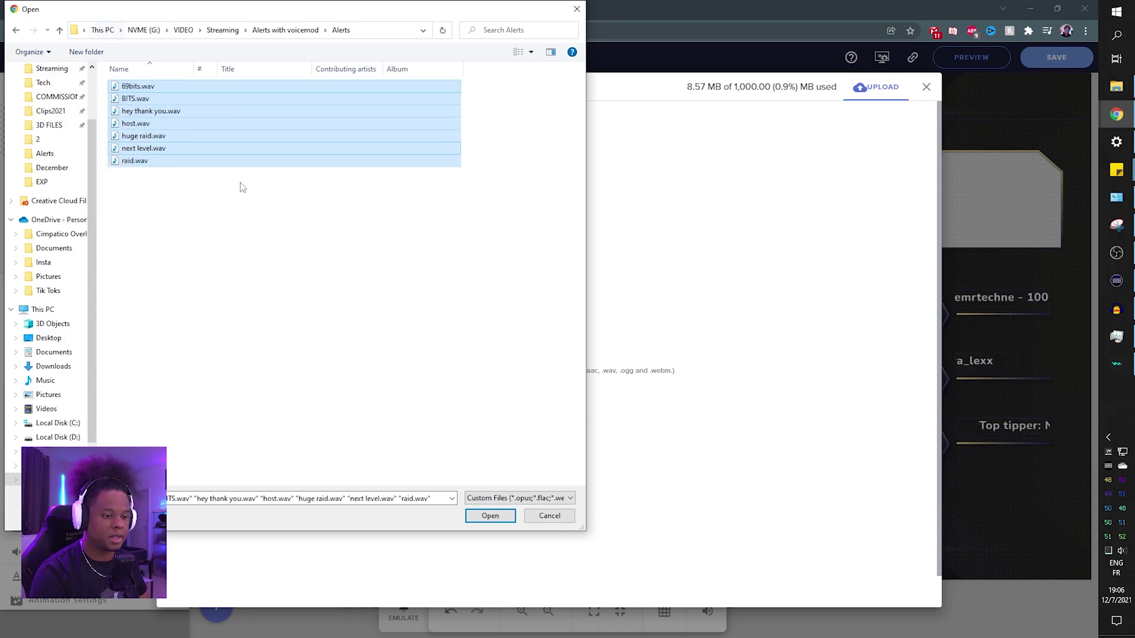
click(481, 517)
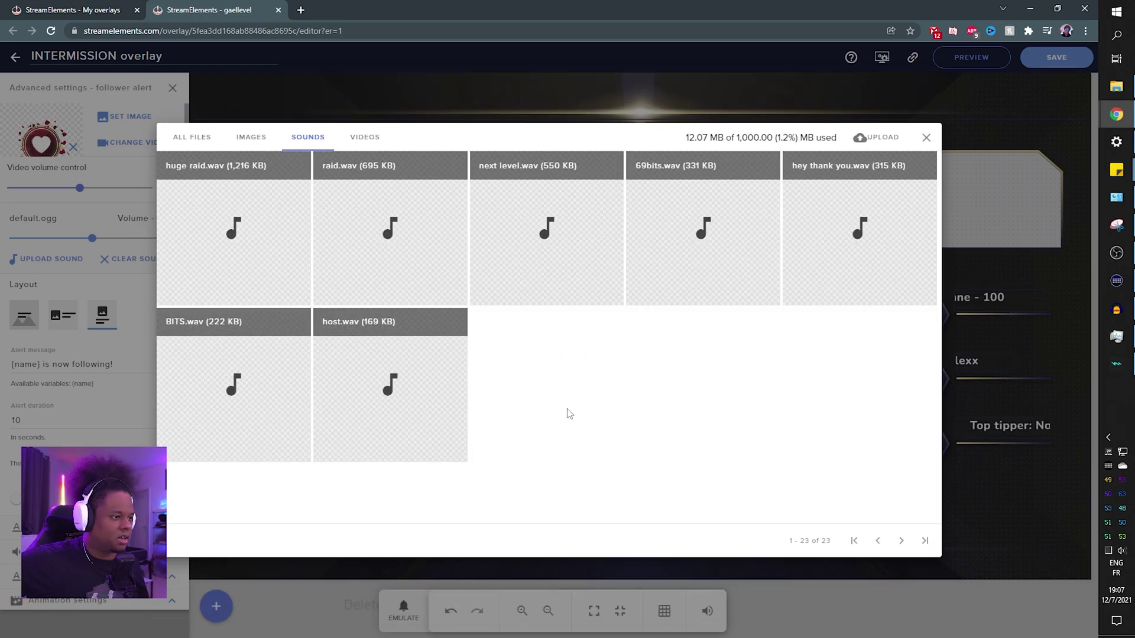
Set the follower alert sound to hey thank you.wav at 65% volume
mouse_move(844, 266)
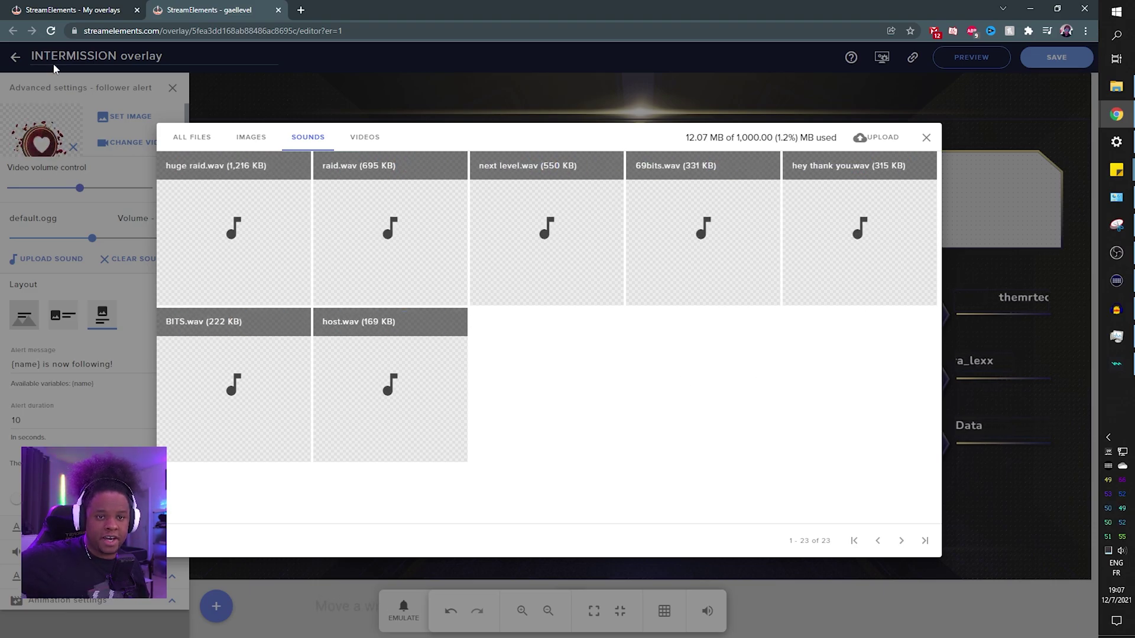
mouse_move(896, 261)
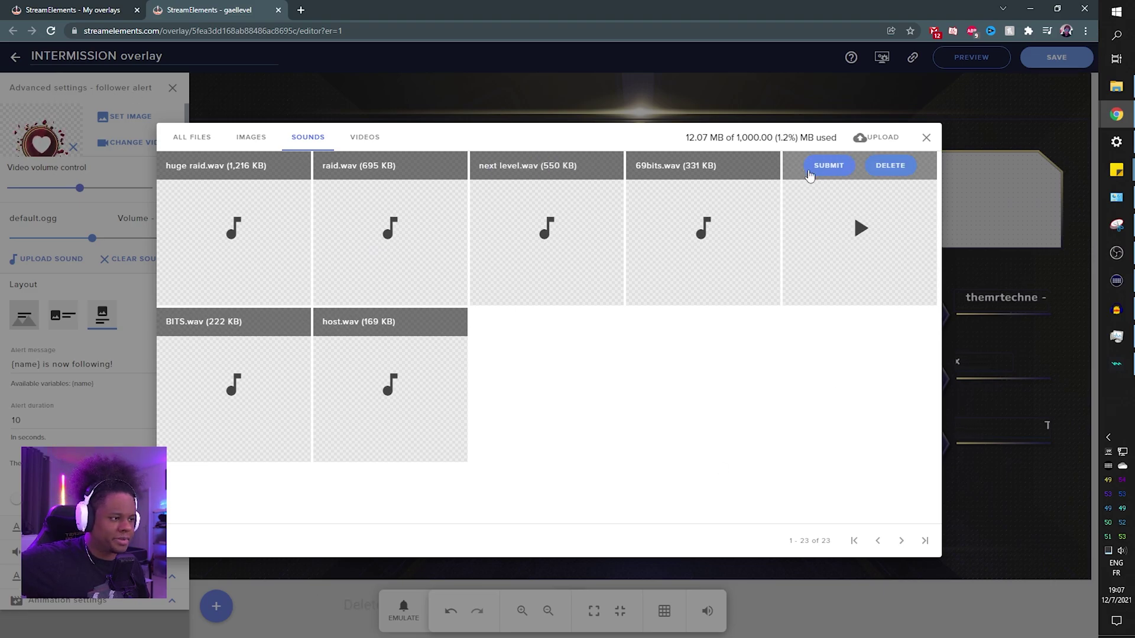
click(830, 170)
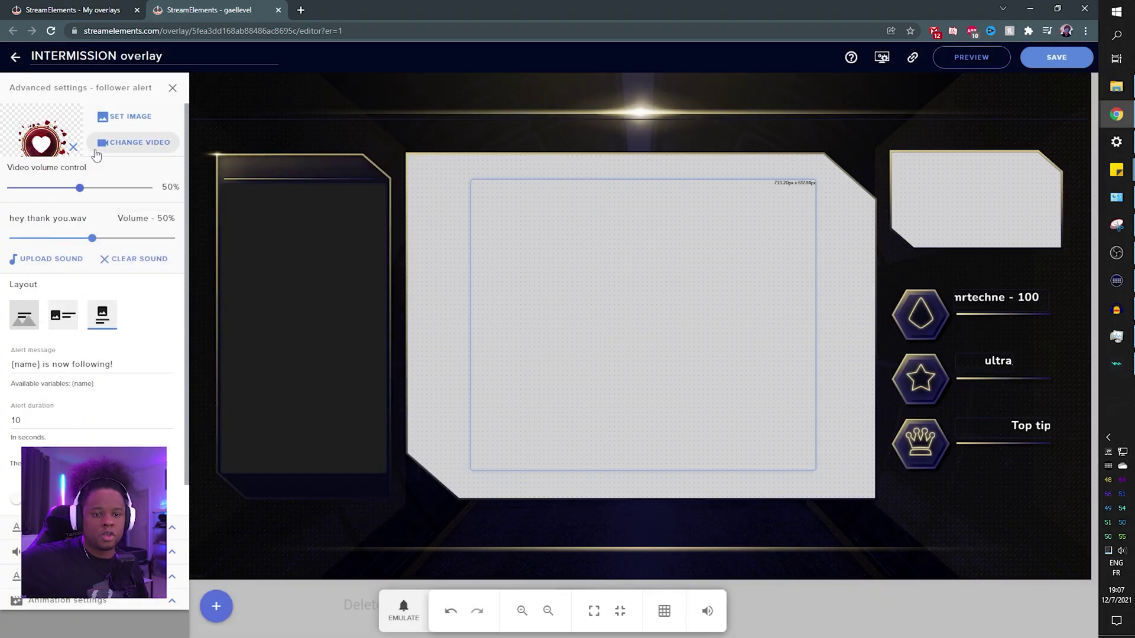
drag(90, 239, 117, 238)
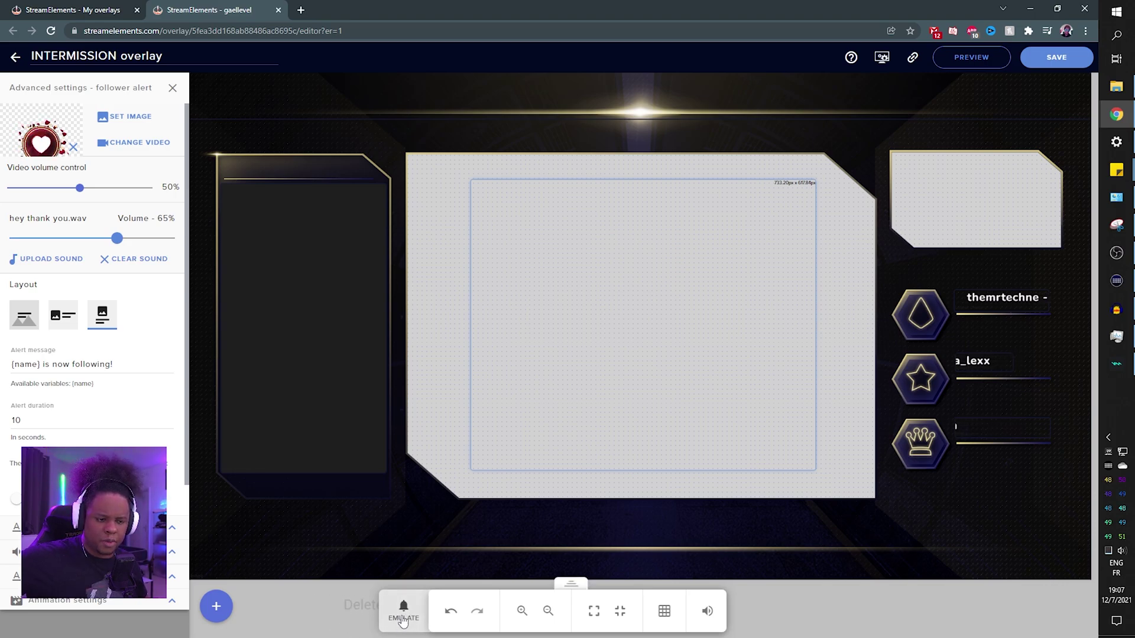
Emulate test follower and resubscription alerts on the overlay
click(402, 618)
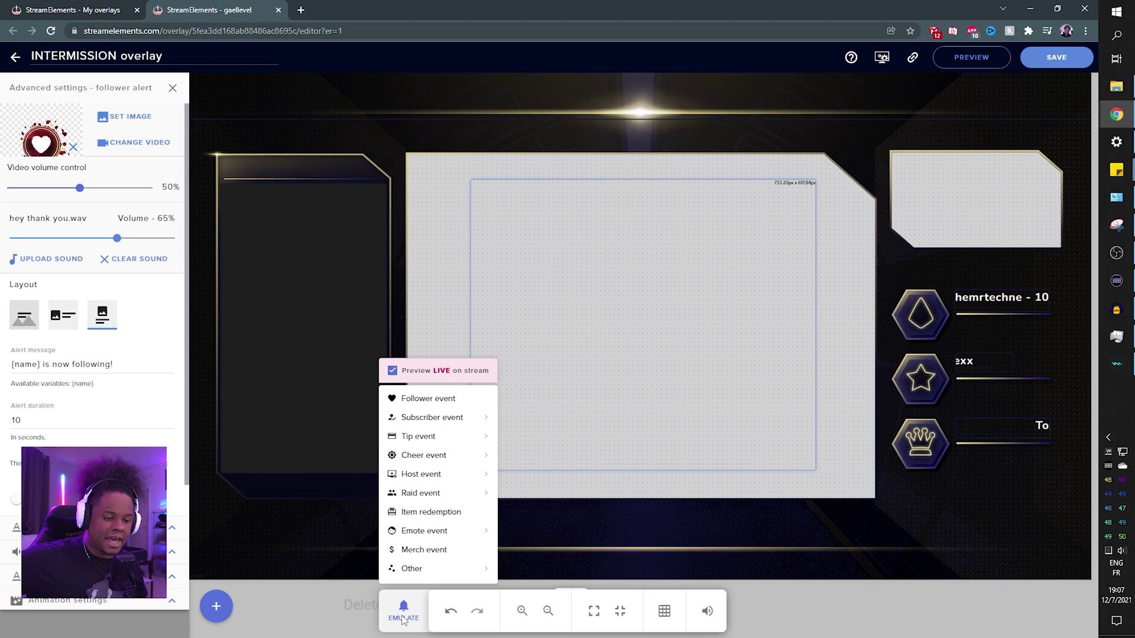
click(446, 399)
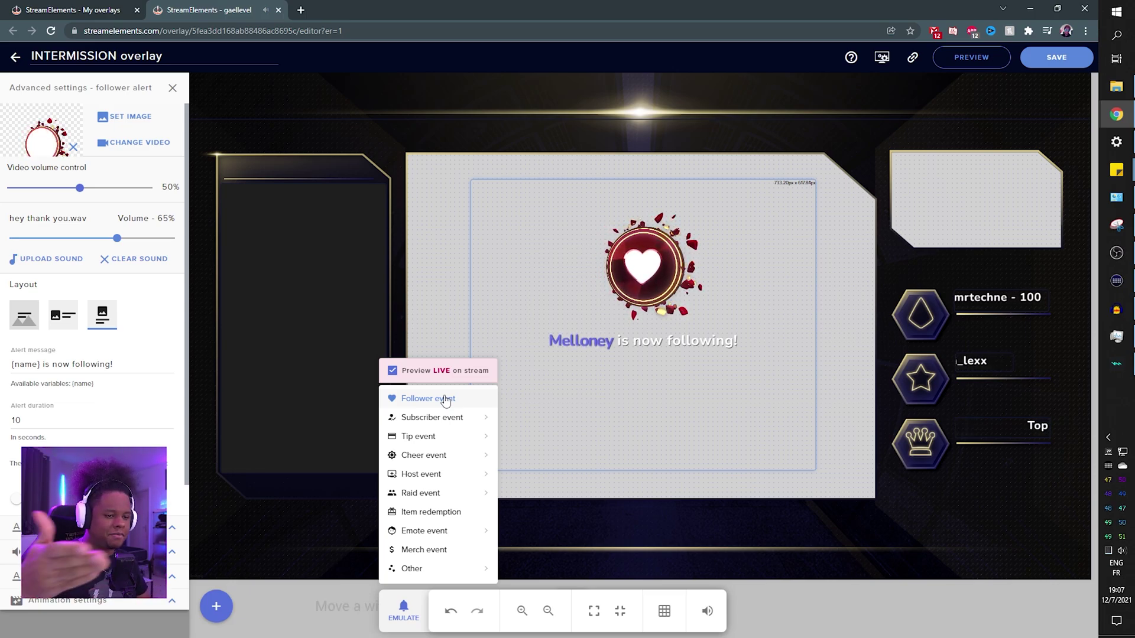
mouse_move(449, 432)
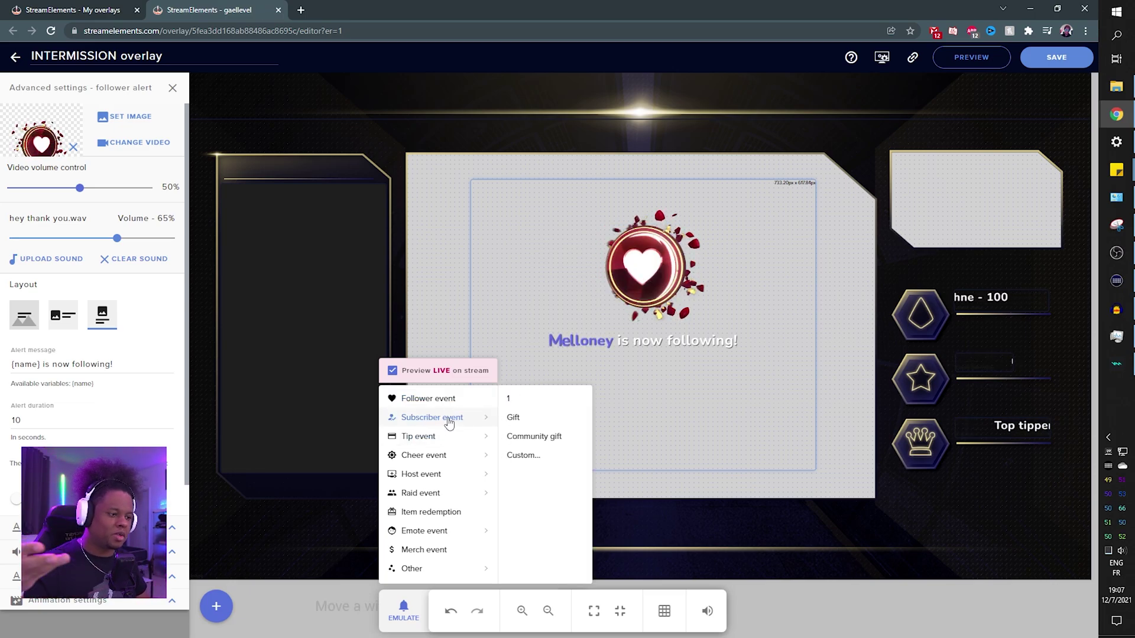
click(450, 422)
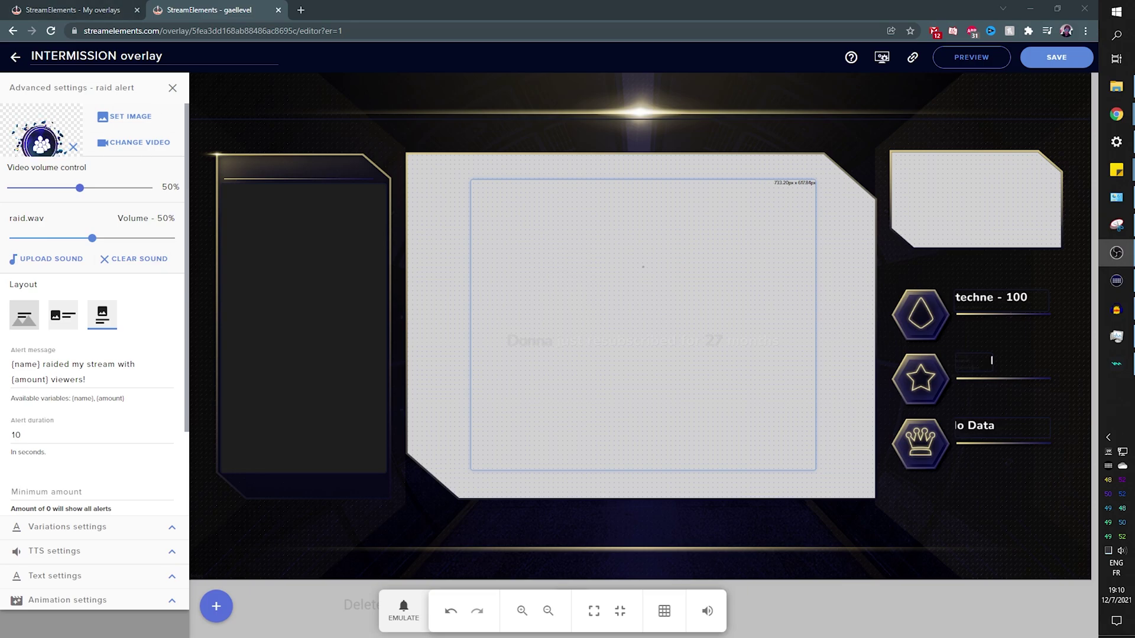
Create a blank raid alert variation named 'over 50 raid'
scroll(152, 491, down, 2)
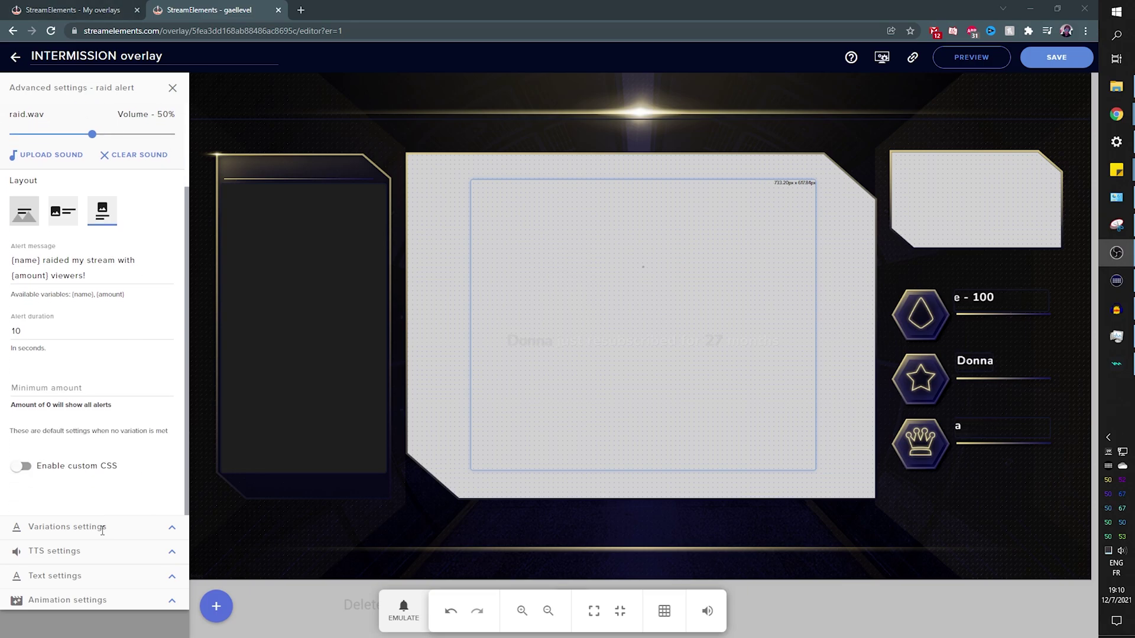
click(171, 530)
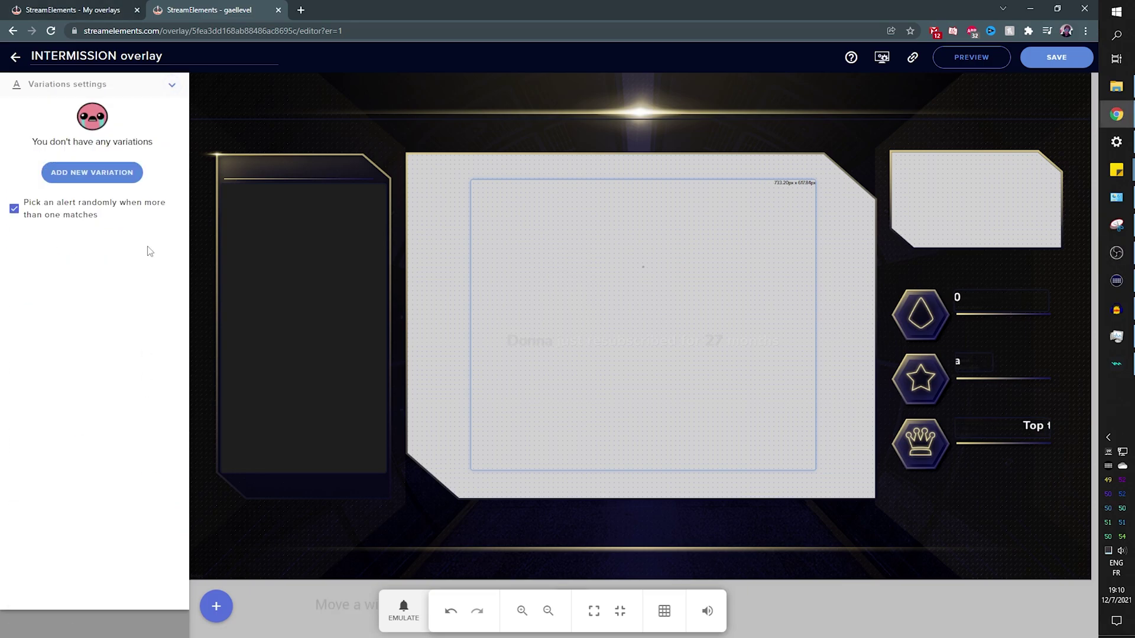
click(103, 174)
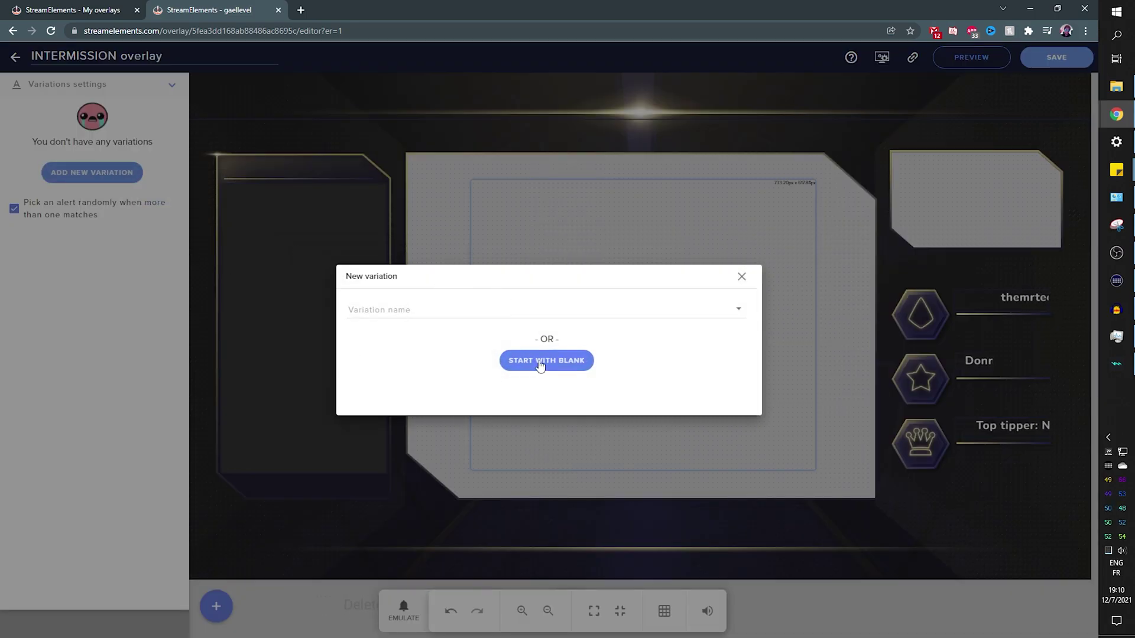
click(540, 361)
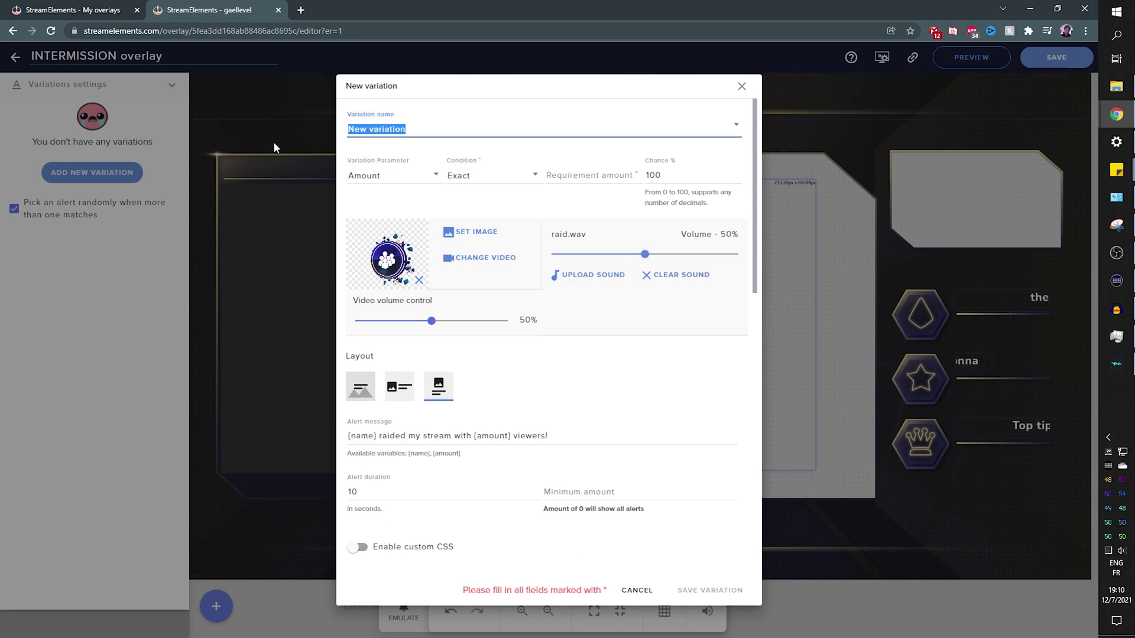
text(over 50)
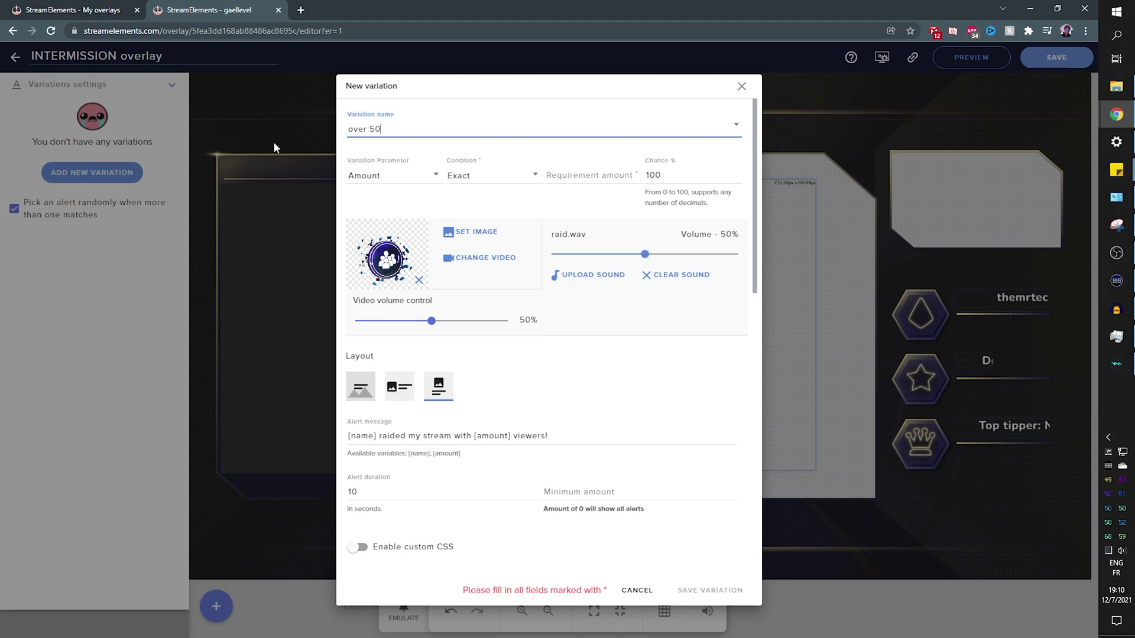
text( raid)
click(373, 172)
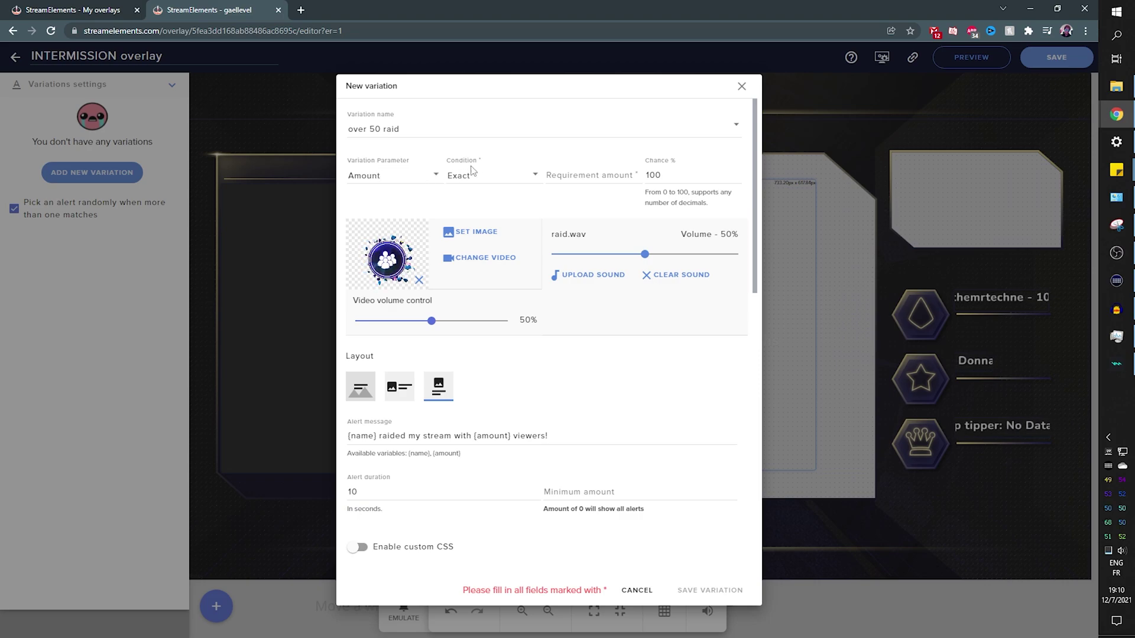
Set the variation's condition to At least 50
click(536, 178)
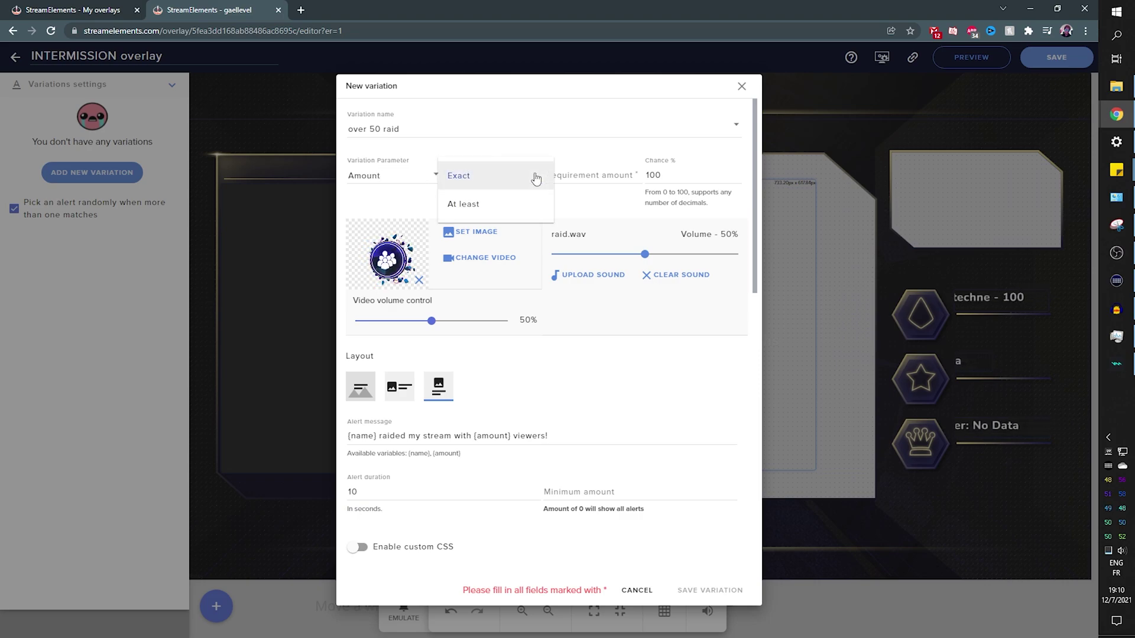
click(463, 204)
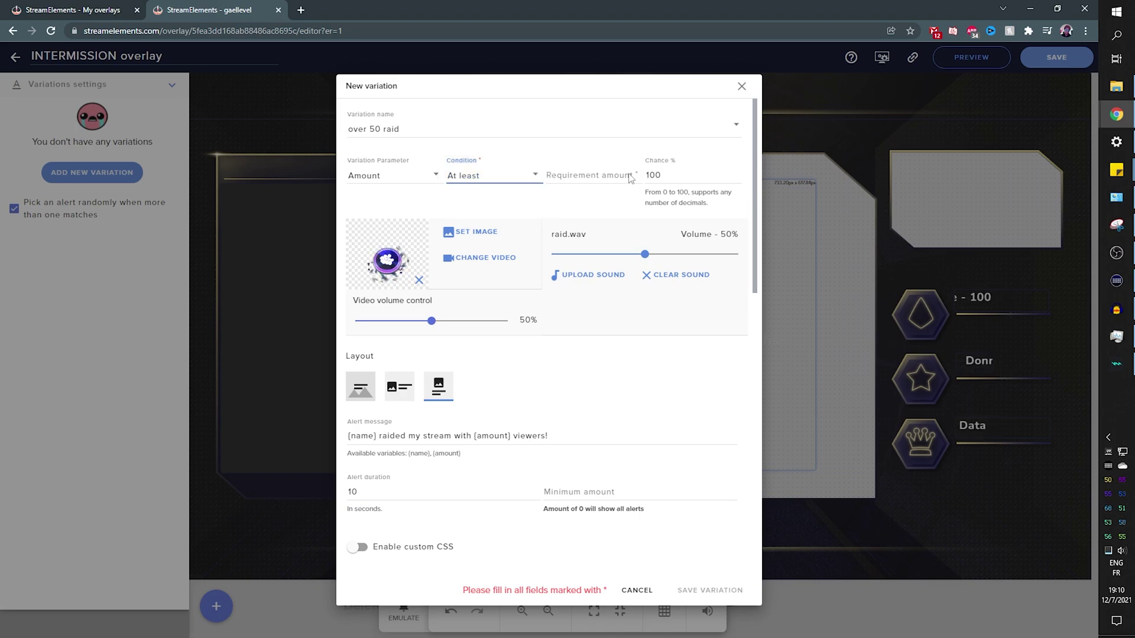
click(591, 174)
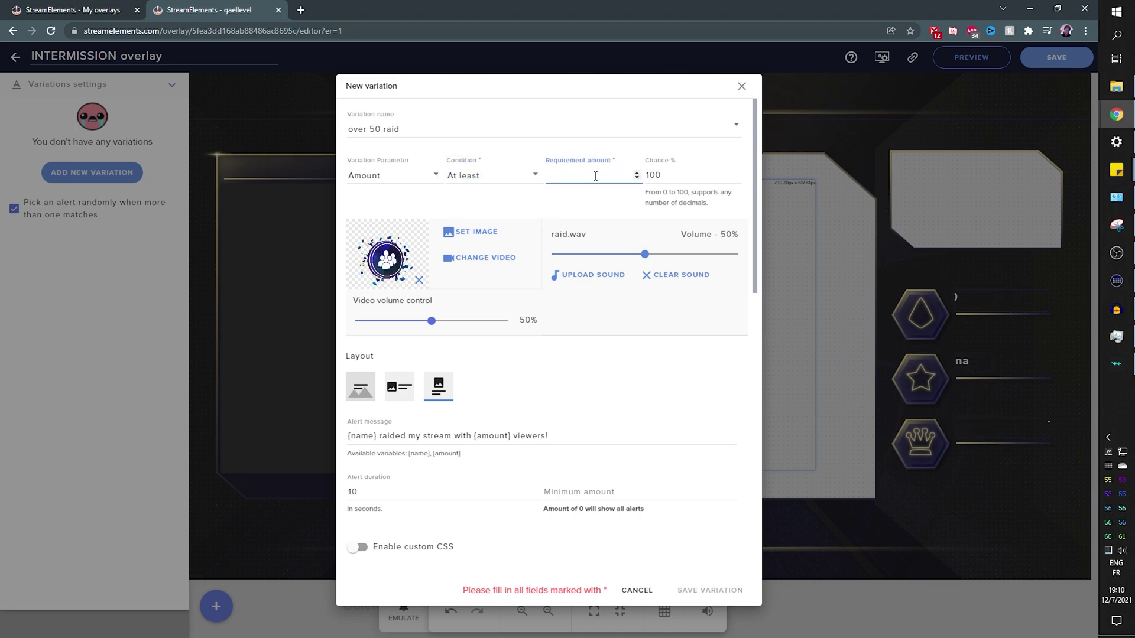
text(50)
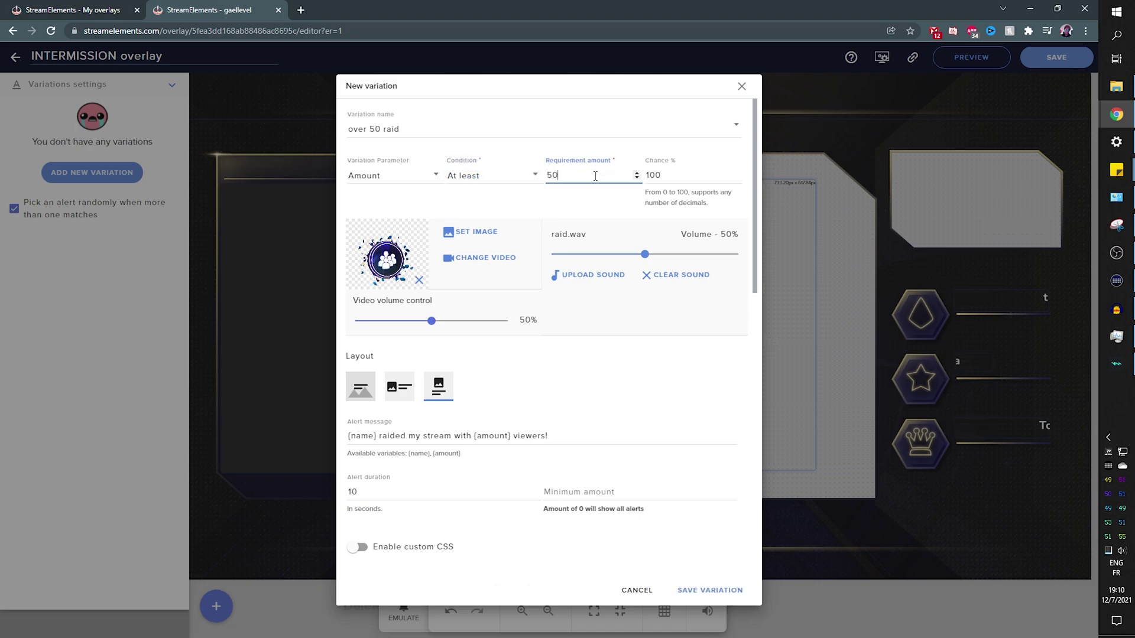
click(506, 204)
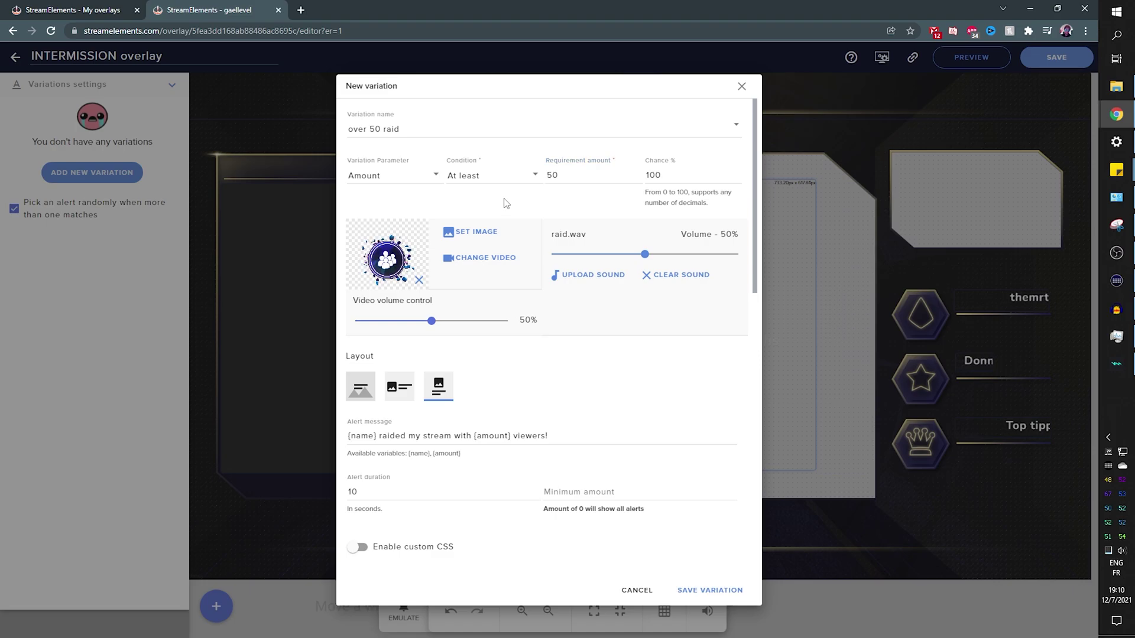
Give the variation huge raid.wav at 77% volume and save it
click(588, 274)
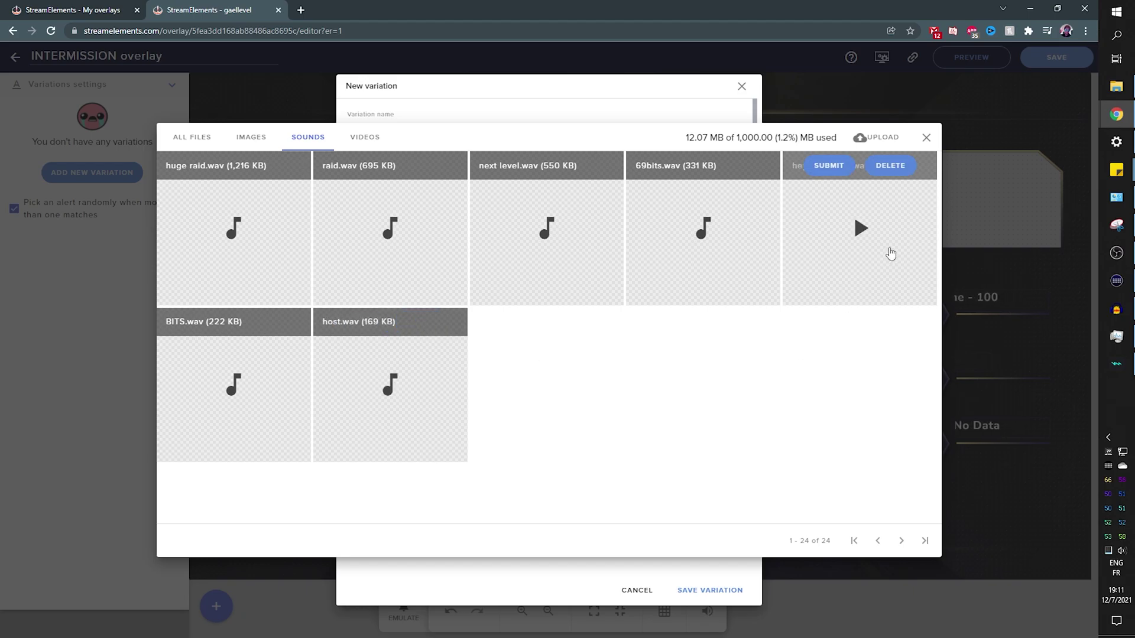
click(198, 167)
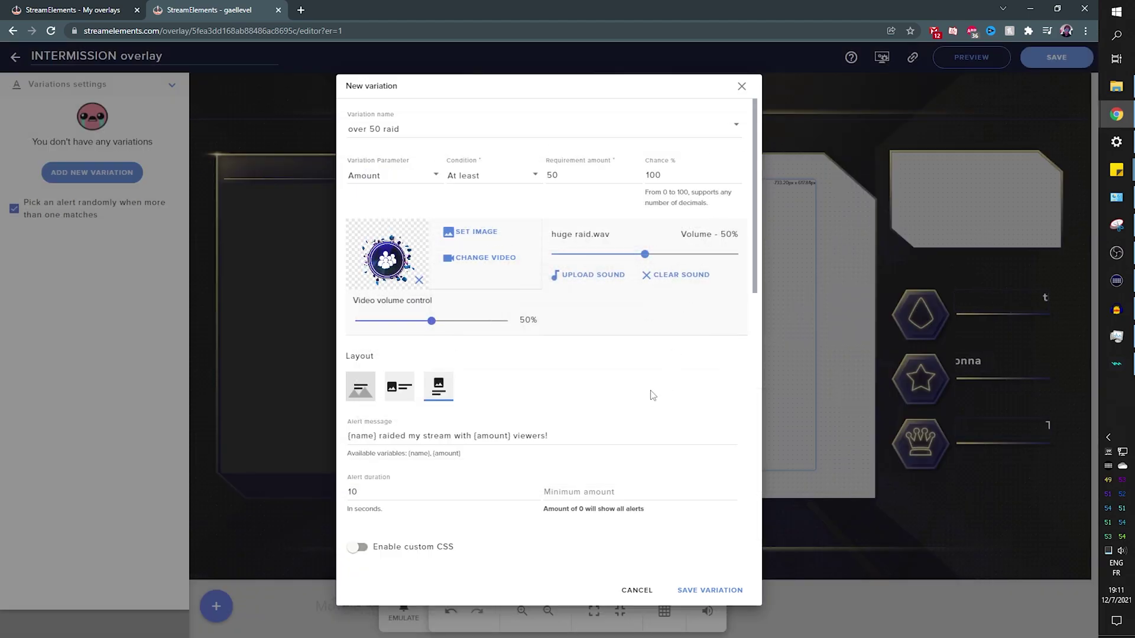
scroll(659, 394, down, 1)
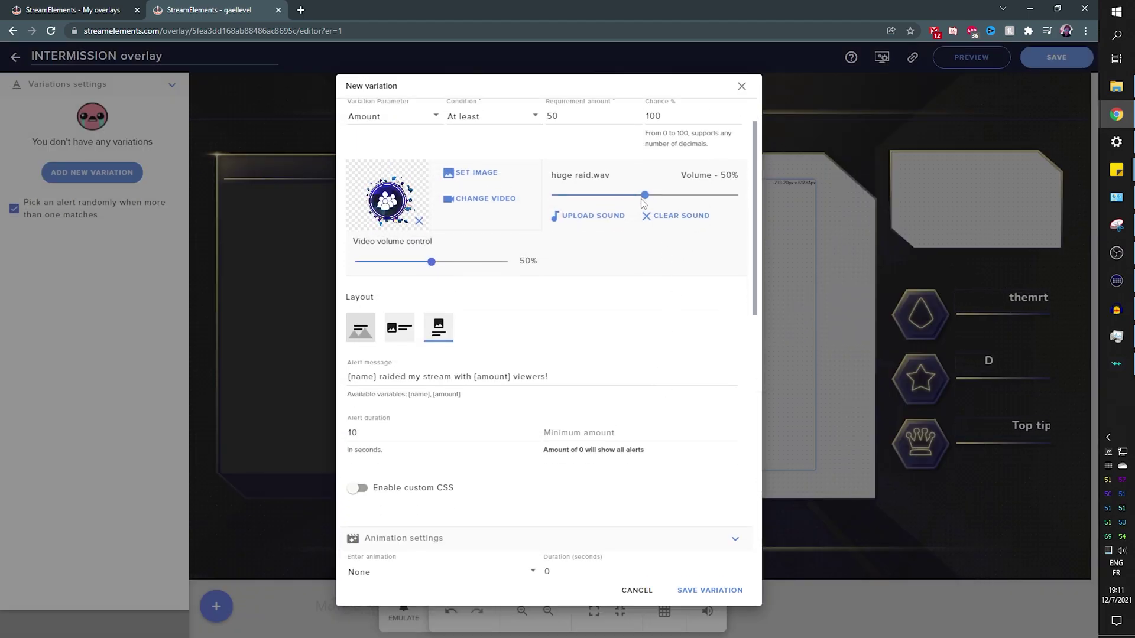
drag(645, 195, 700, 196)
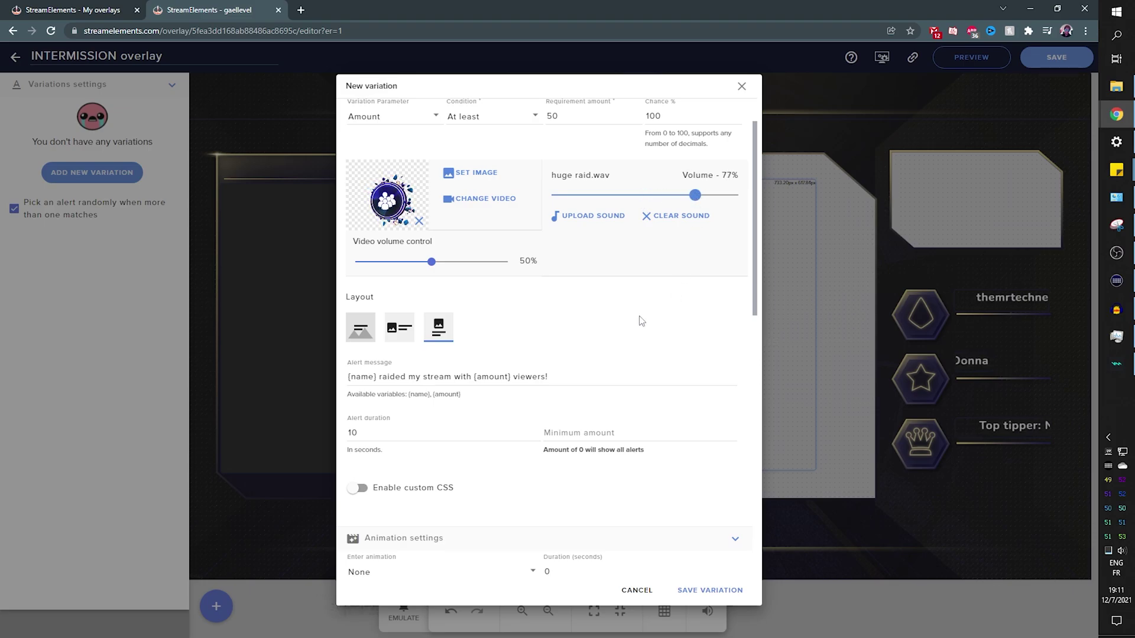
scroll(640, 319, up, 1)
scroll(602, 387, down, 8)
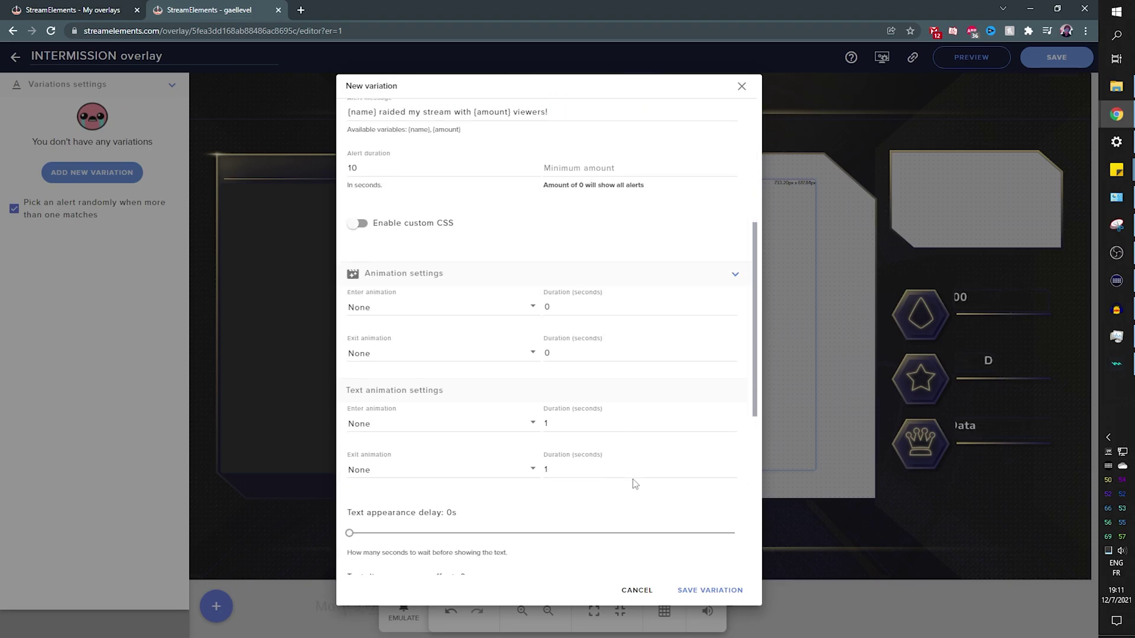
click(711, 595)
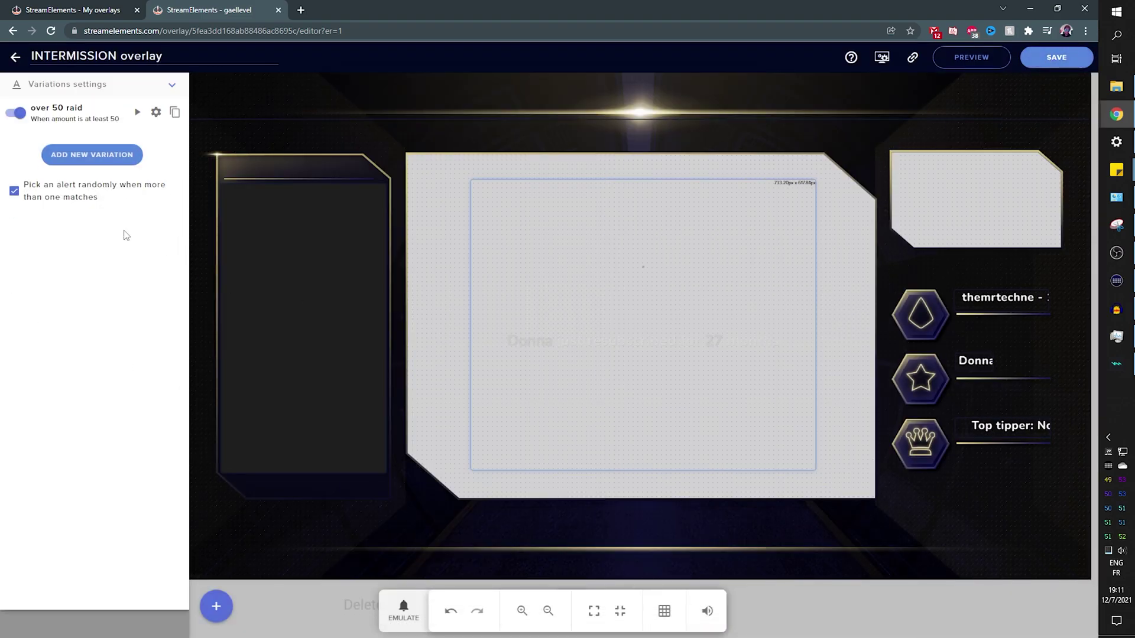
Return to the alert list and emulate a test follower alert
click(172, 85)
click(401, 617)
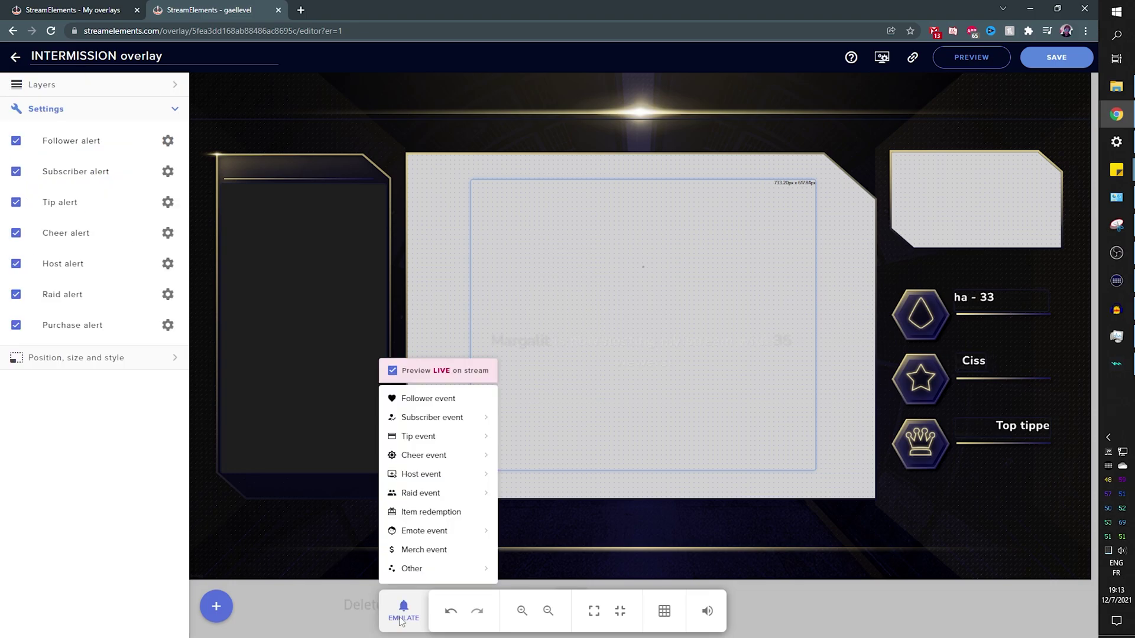
click(413, 398)
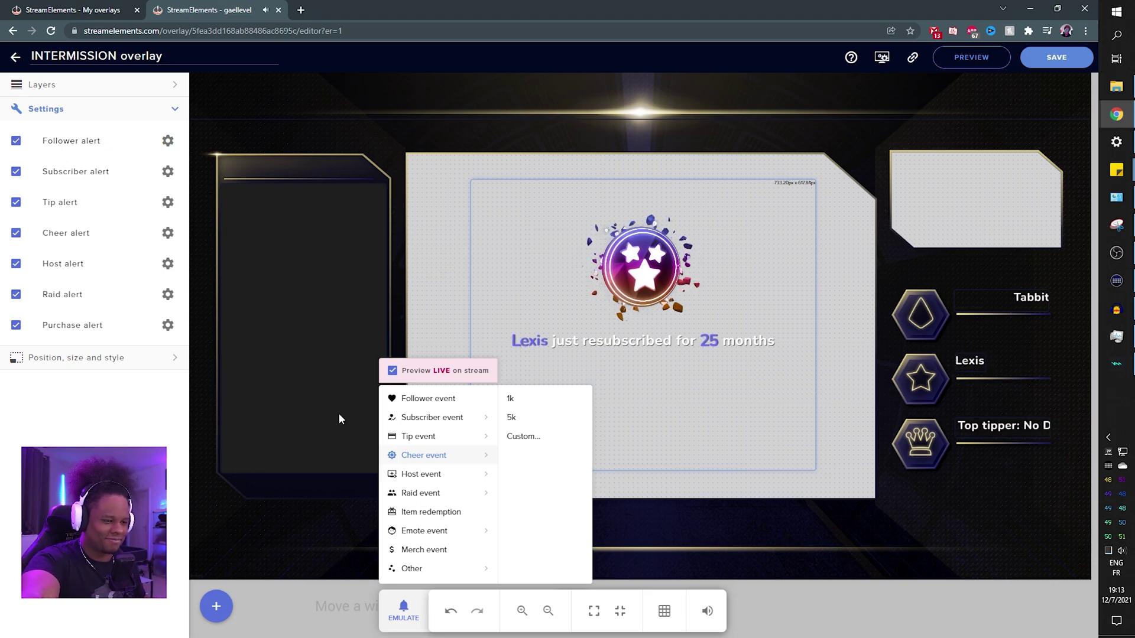
mouse_move(428, 447)
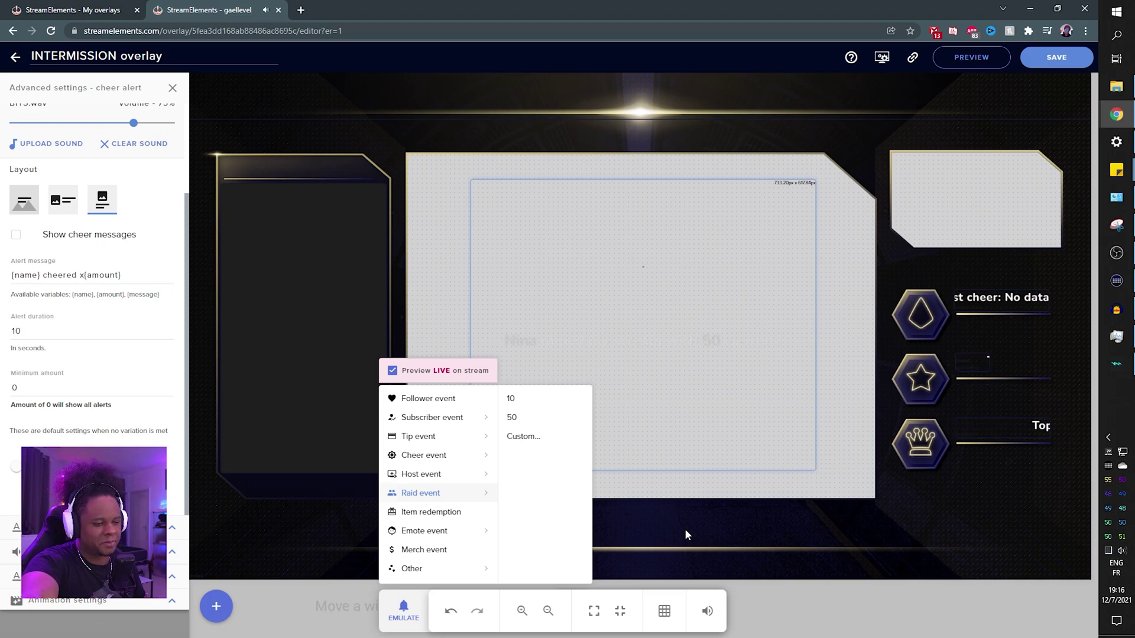
Dismiss the Emulate event list and copy the INTERMISSION overlay URL for use in OBS
click(685, 531)
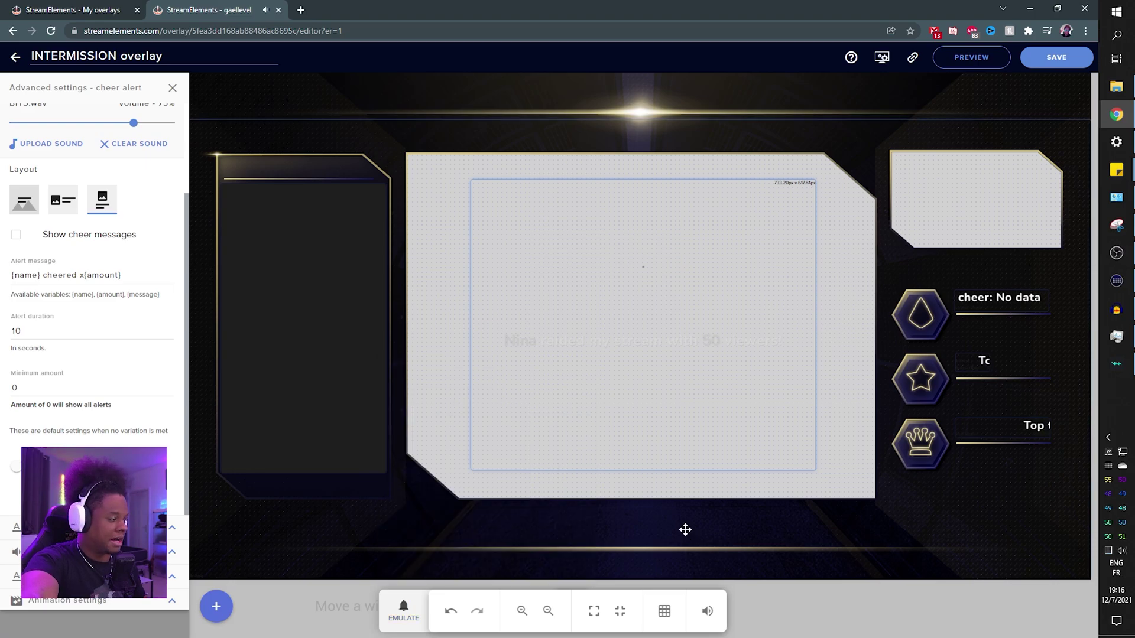
click(912, 59)
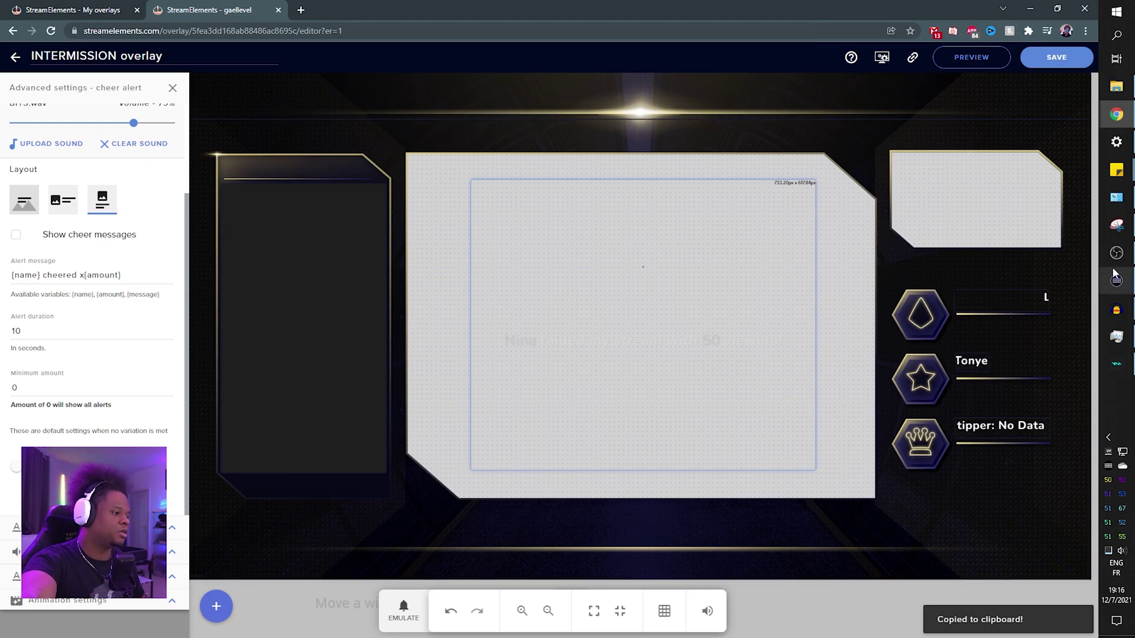
mouse_move(1115, 260)
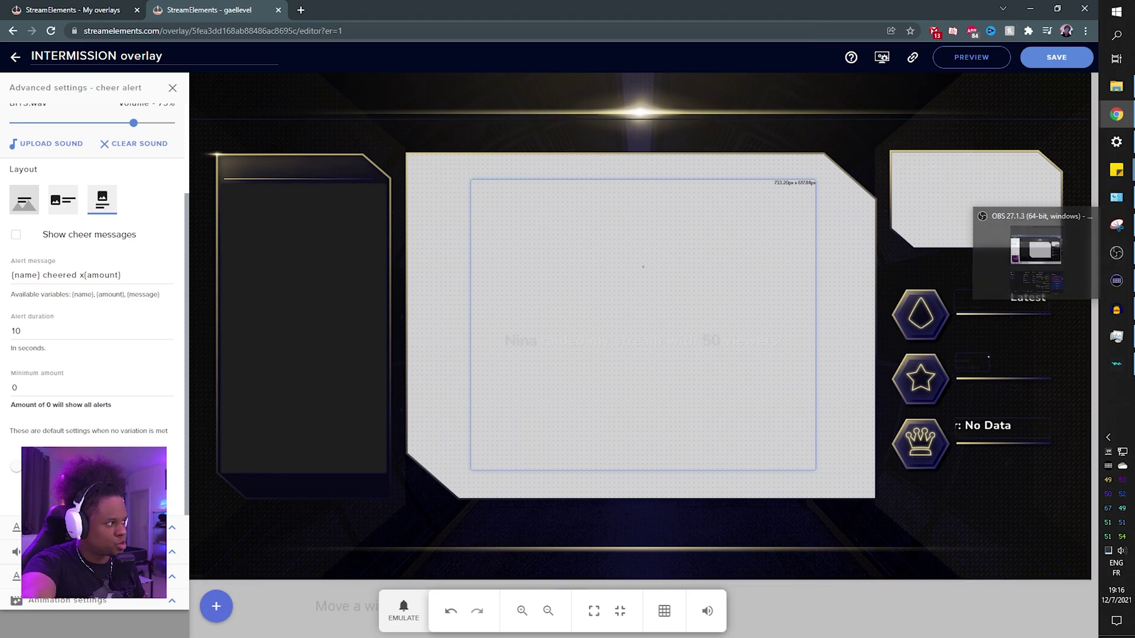